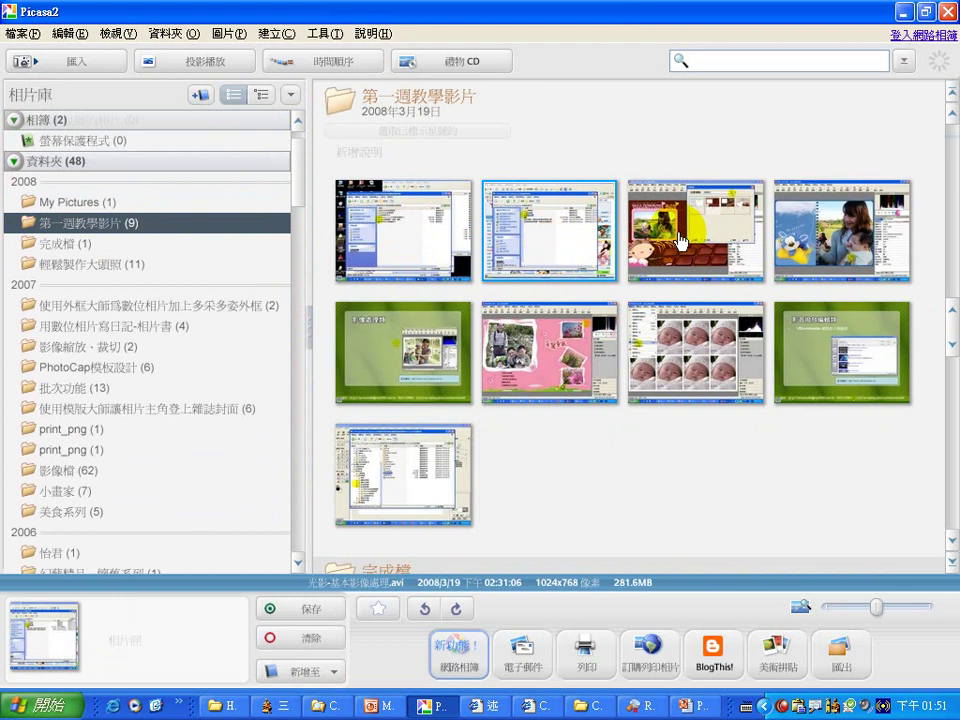
Browse the thumbnails of 第一週教學影片, 輕鬆製作大頭照 and the first three folders under 2007.
left_click(810, 248)
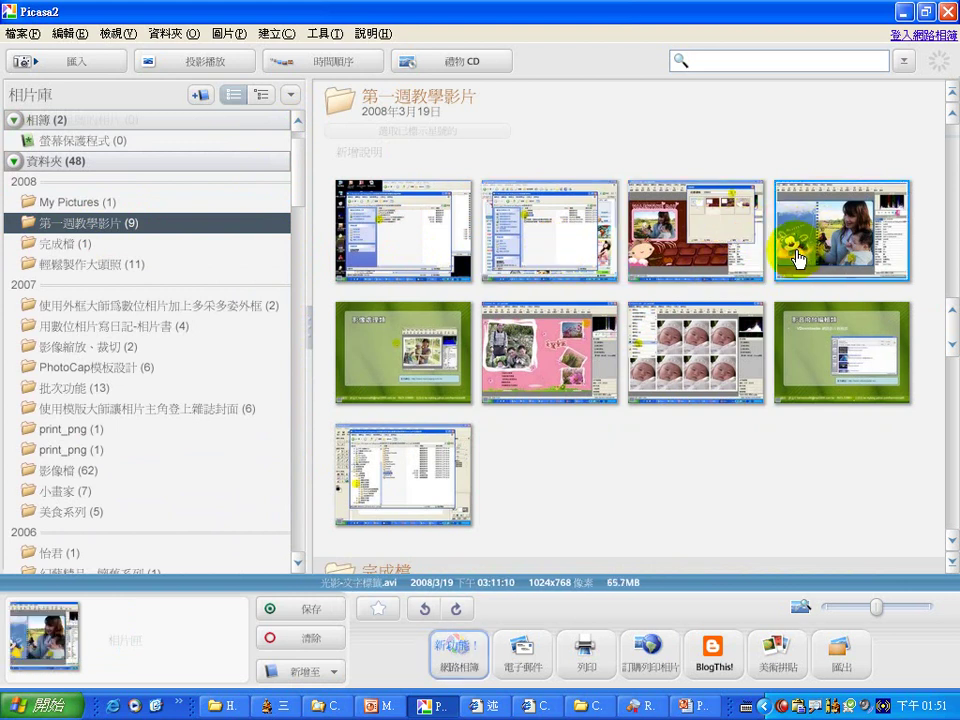
left_click(65, 266)
left_click(392, 229)
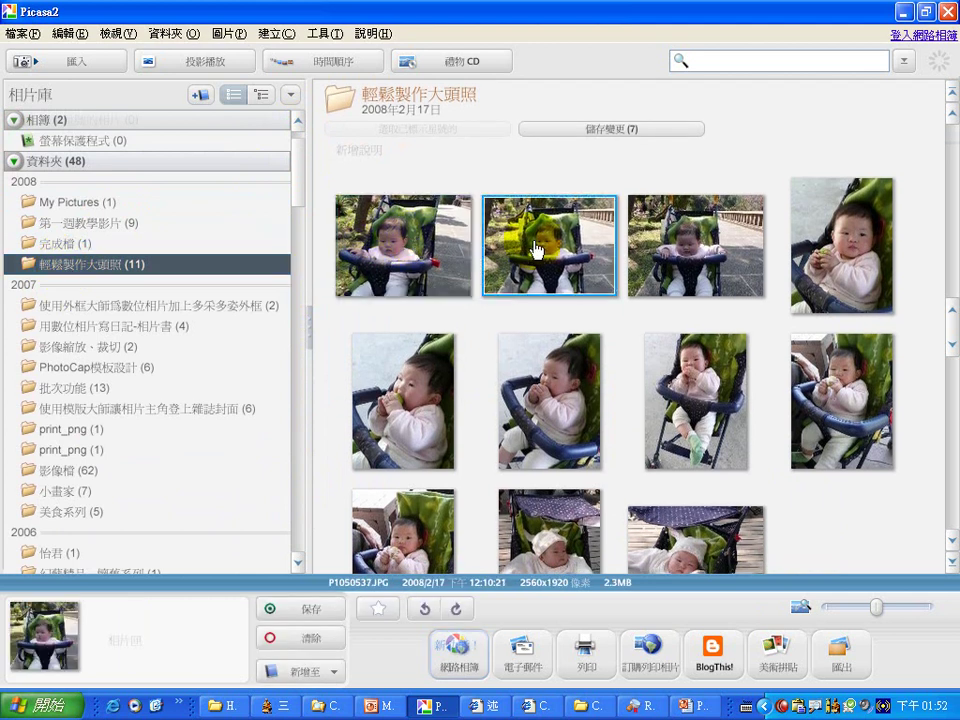
left_click(688, 253)
left_click(72, 326)
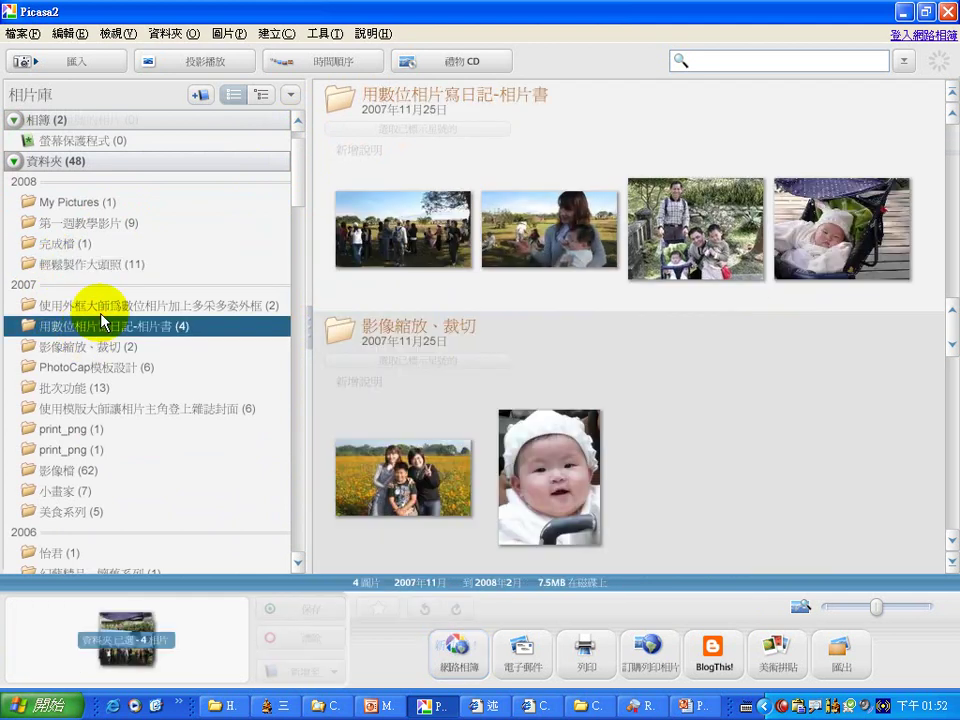
left_click(99, 309)
left_click(103, 328)
left_click(103, 347)
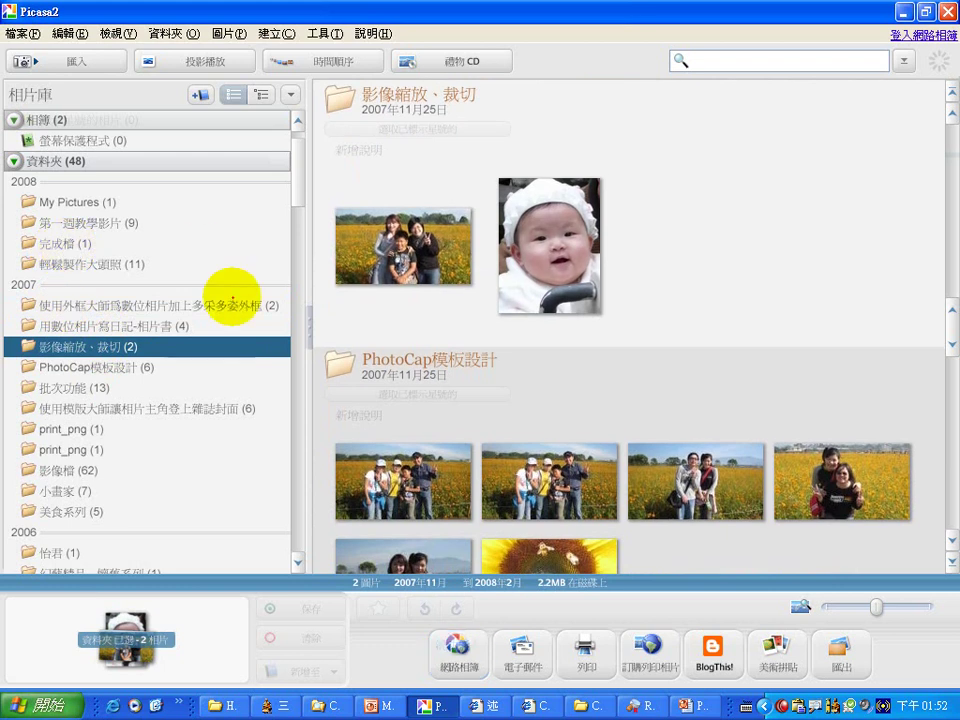
Examine how the folder list is grouped by year under 2008 and 2007, including the PhotoCap模板設計 and 批次功能 folders.
mouse_move(17, 197)
left_mouse_down()
mouse_move(45, 168)
mouse_move(2, 190)
left_mouse_up()
mouse_move(5, 305)
left_mouse_down()
mouse_move(22, 276)
mouse_move(5, 292)
left_mouse_up()
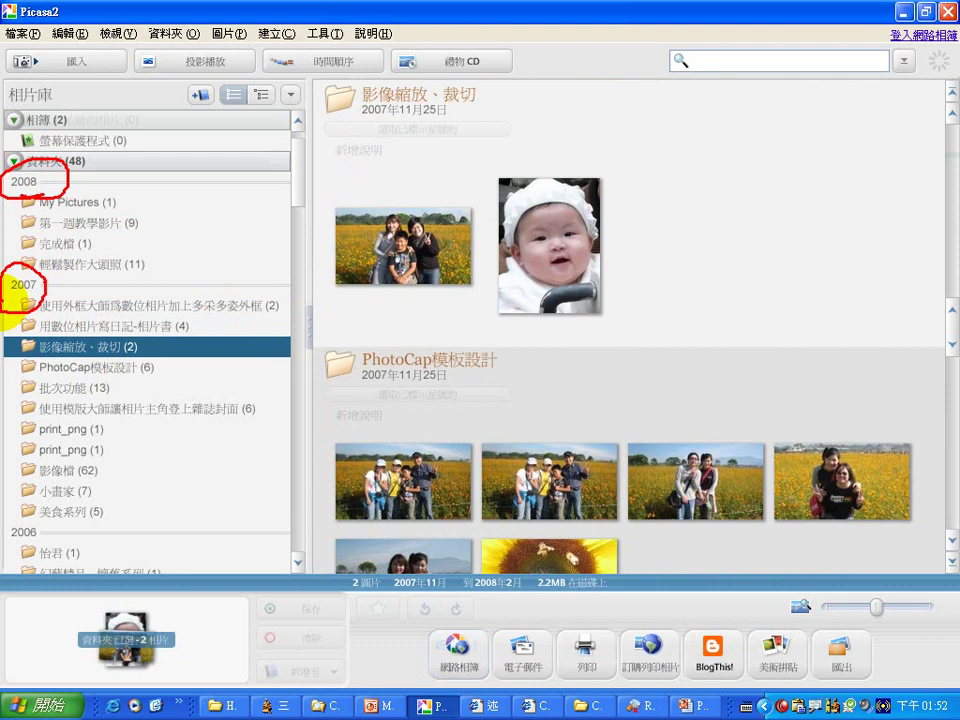
key("Escape")
left_click(30, 368)
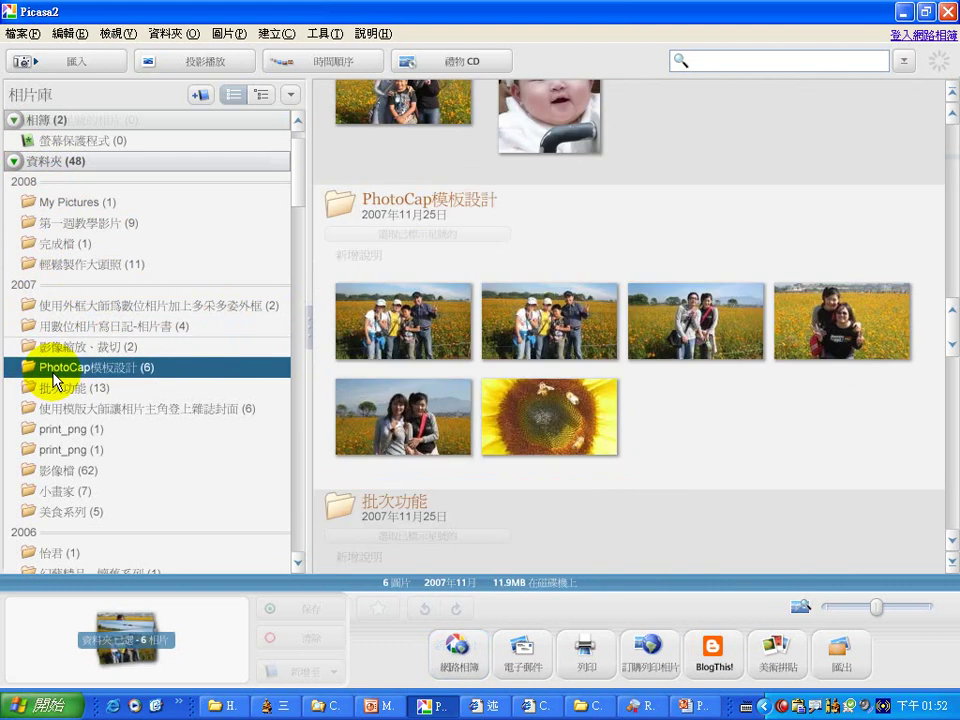
left_click(22, 388)
Open the first wedding photo in the 使用模版大師讓相片主角登上雜誌封面 folder and page through to the collage 20080216-2.jpg.
left_click_drag(943, 332, 955, 463)
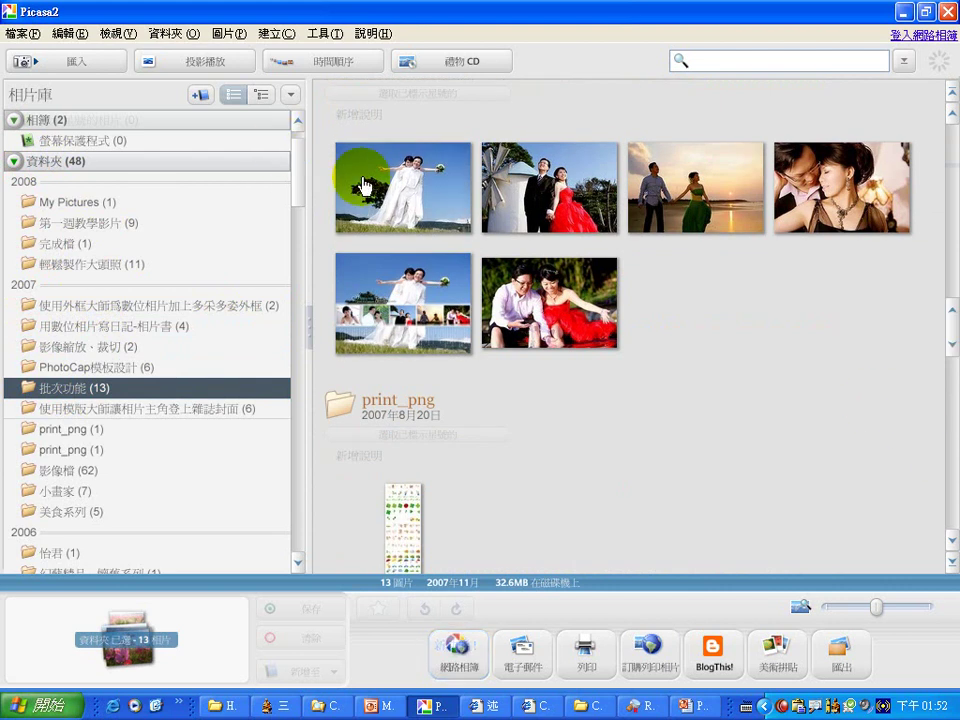
left_click(400, 197)
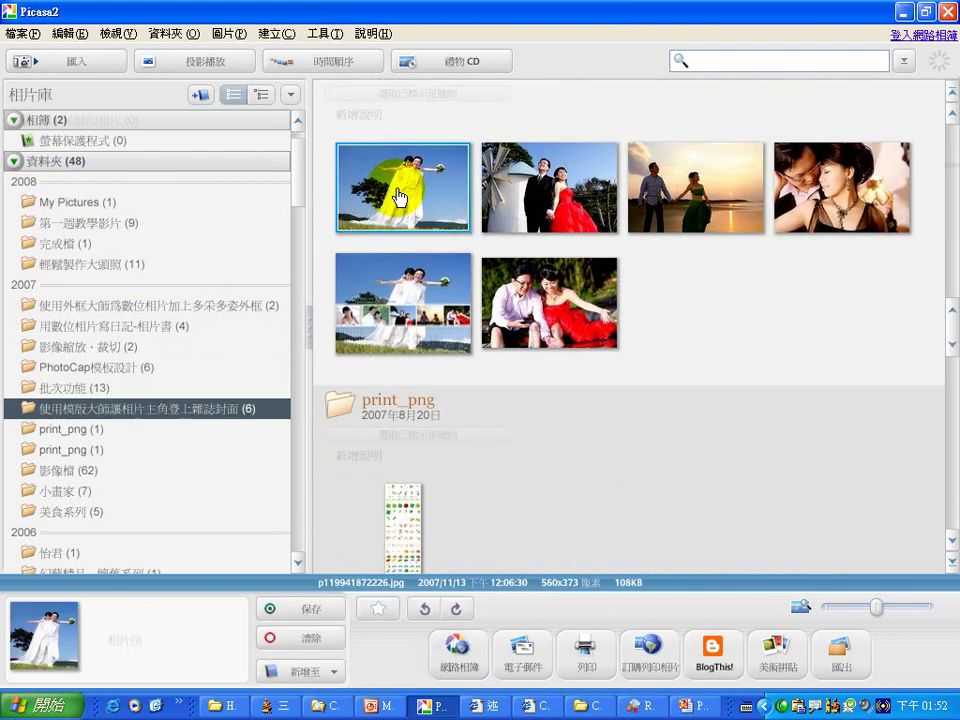
double_click(401, 197)
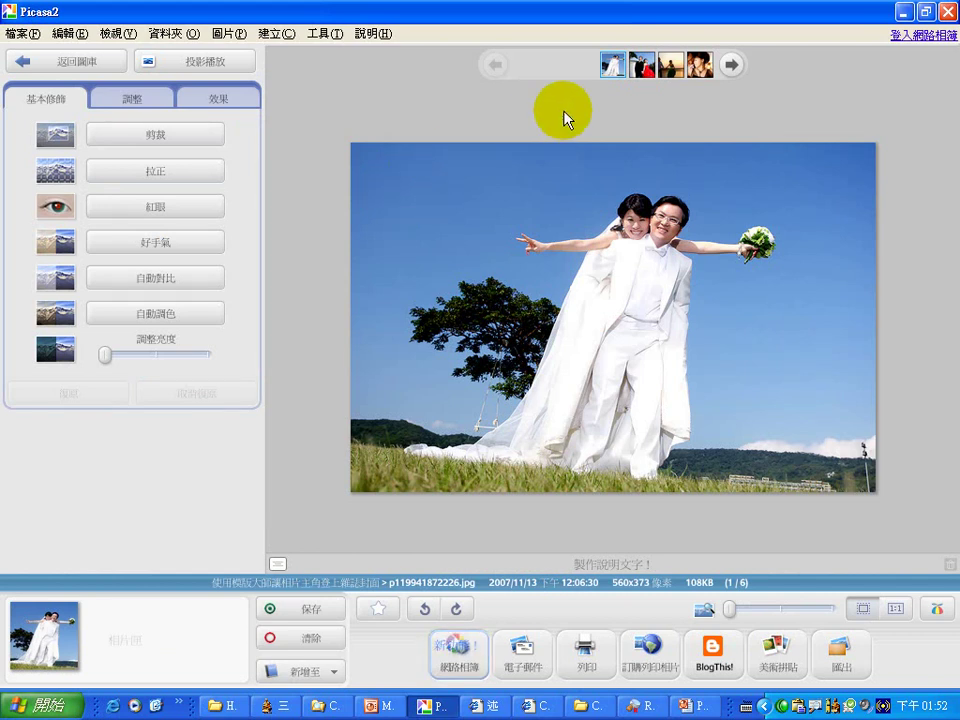
left_click(643, 65)
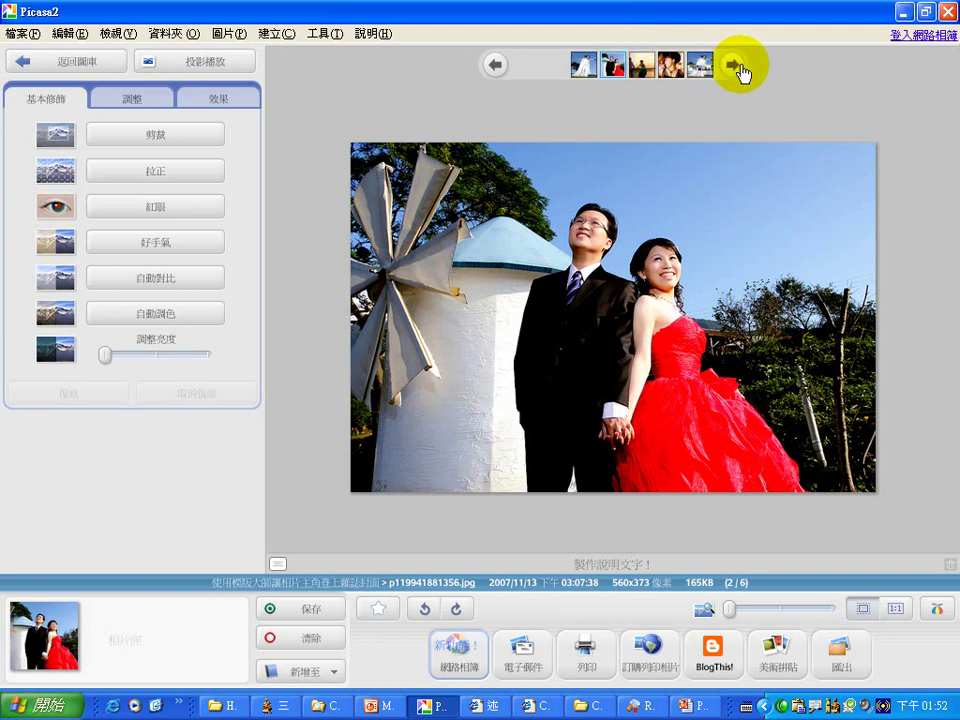
left_click(739, 67)
left_click(739, 67)
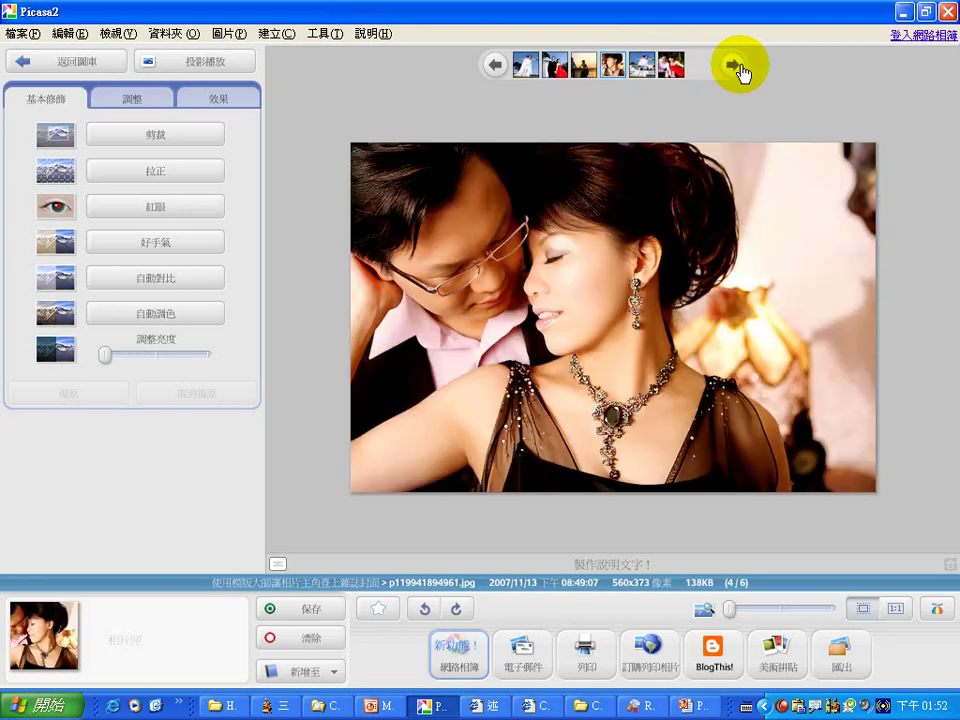
left_click(739, 67)
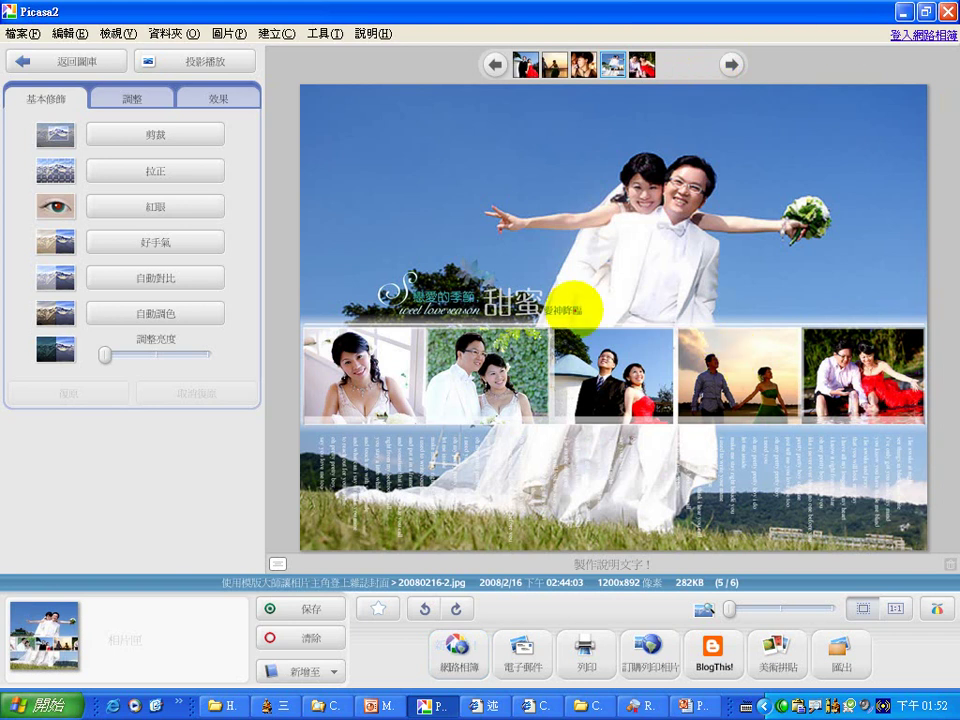
left_click_drag(412, 176, 466, 147)
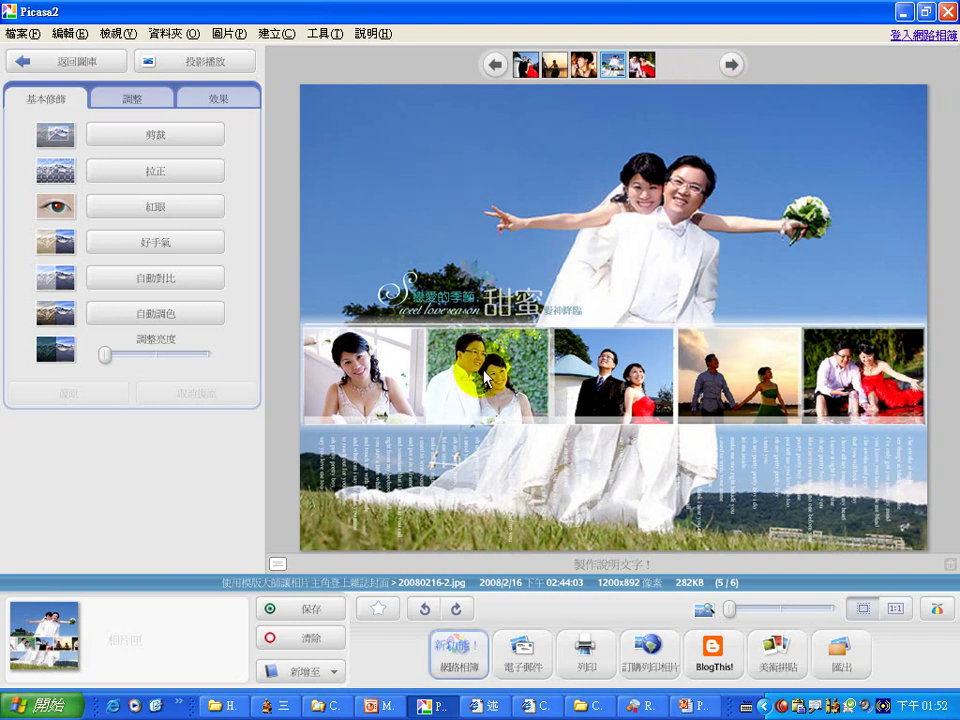
left_click(546, 705)
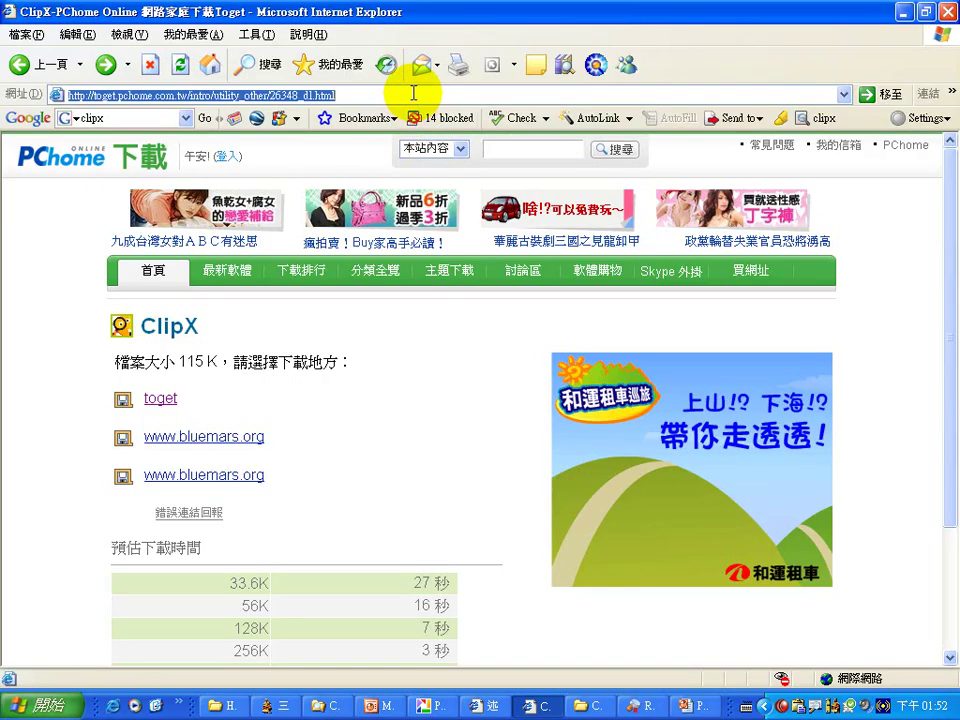
type("www")
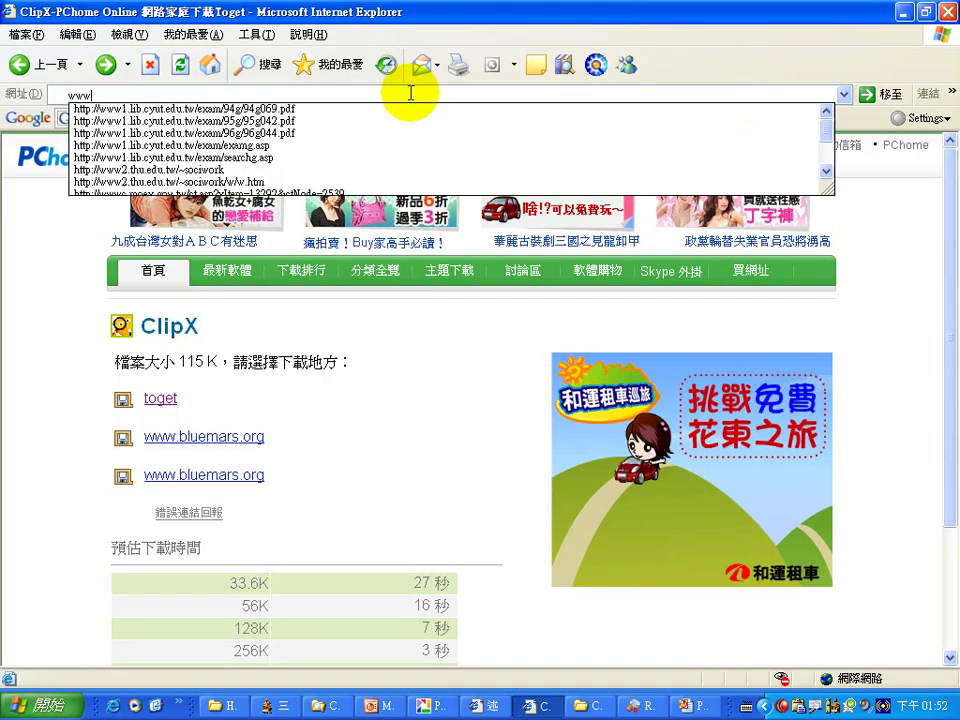
type(".nvccu.i")
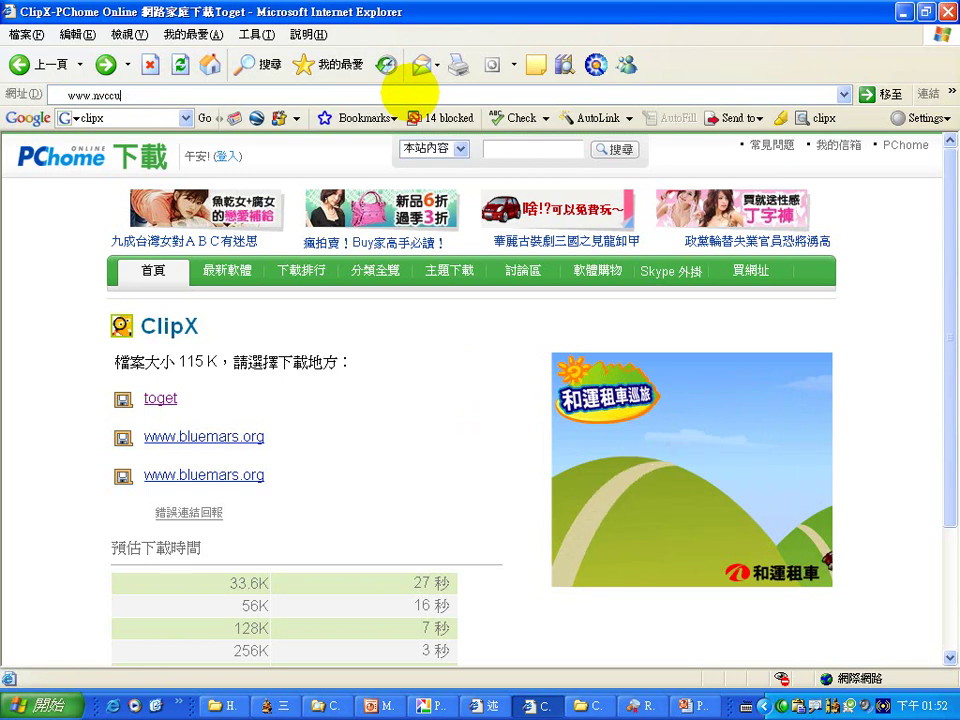
key("BackSpace")
key("BackSpace")
key("BackSpace")
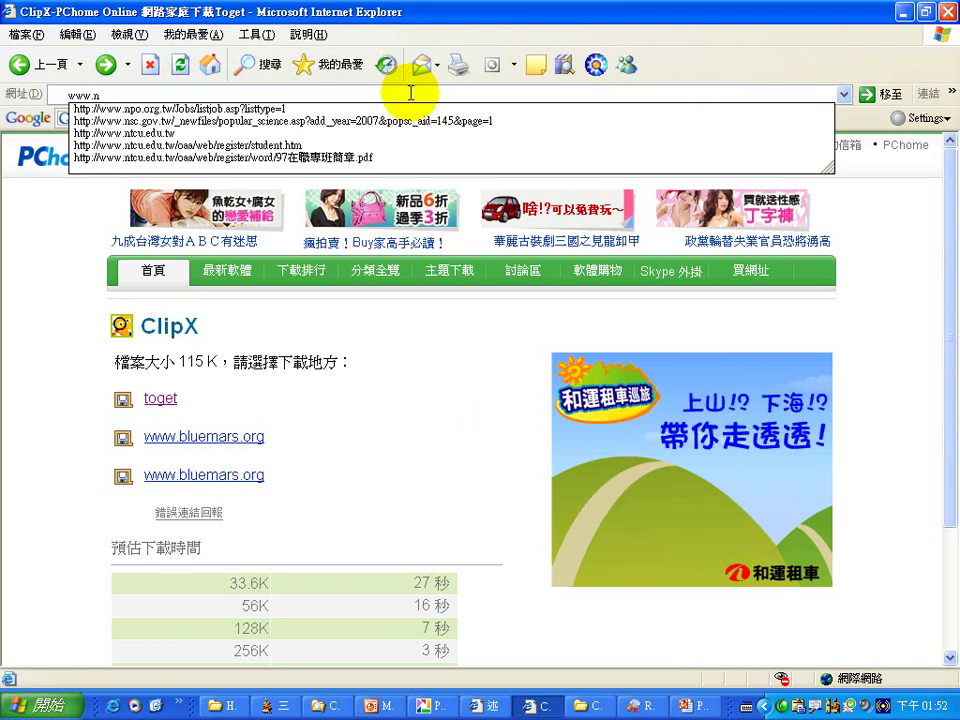
type("ccu.idv.tw/")
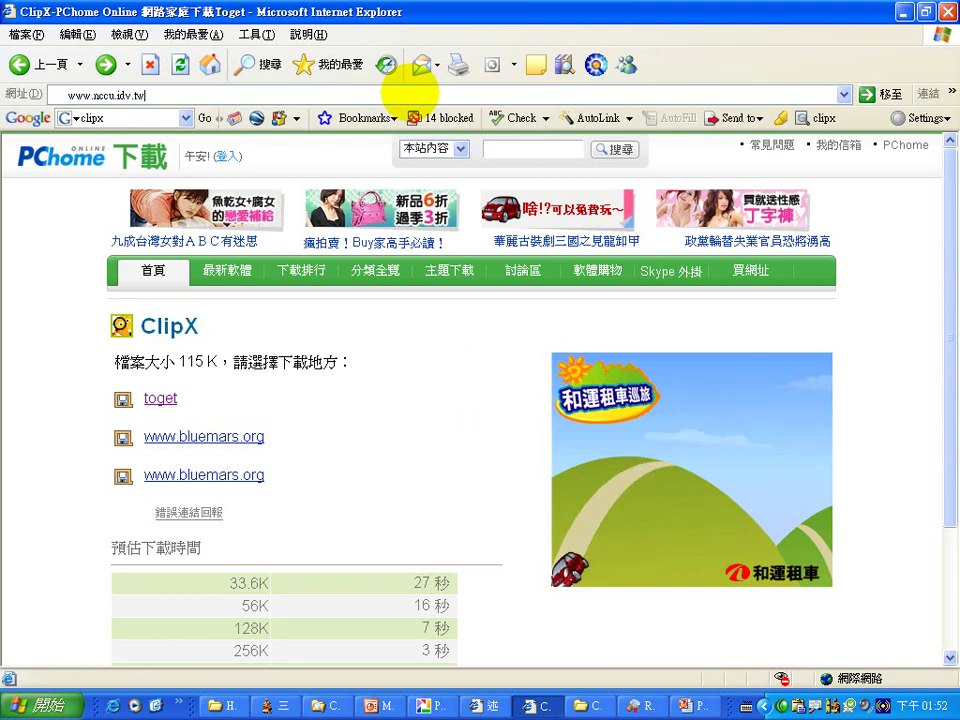
key("Return")
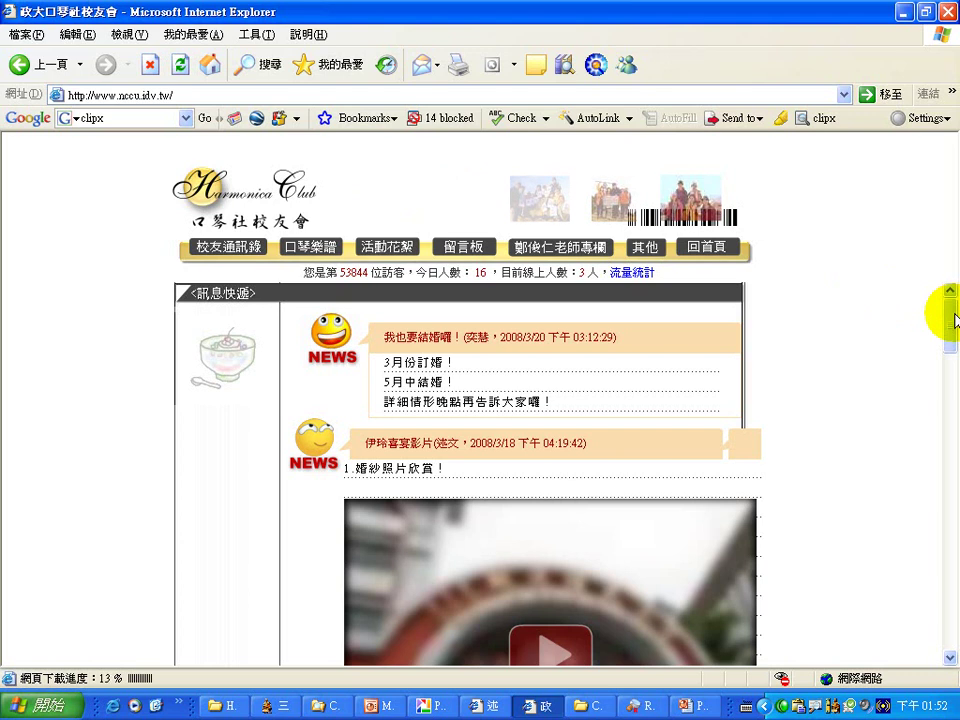
left_click(478, 255)
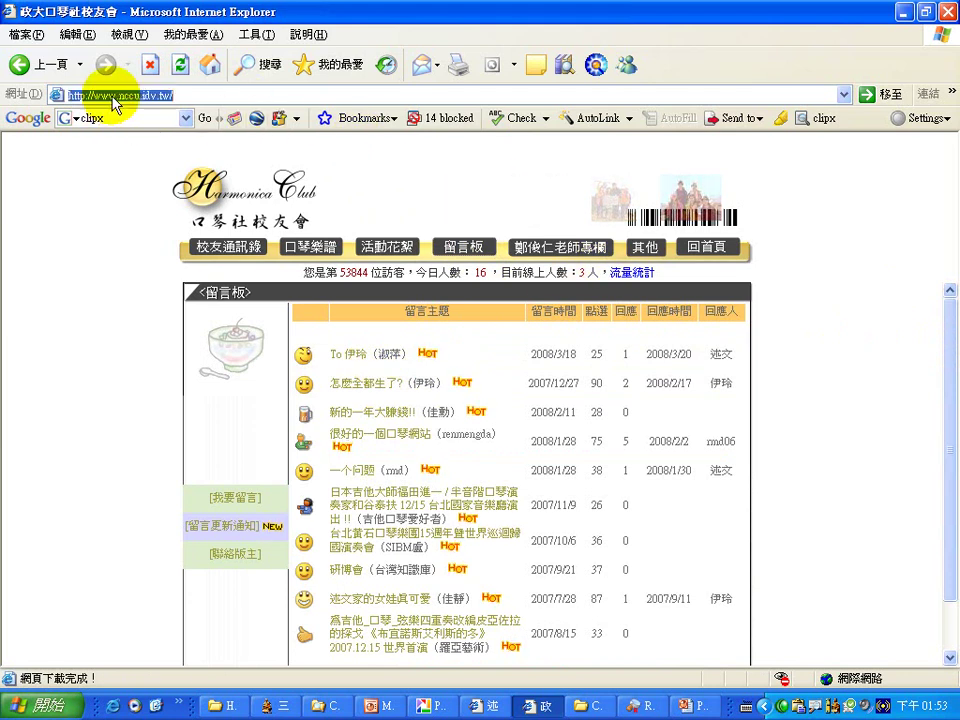
left_click_drag(118, 96, 99, 96)
type("ja")
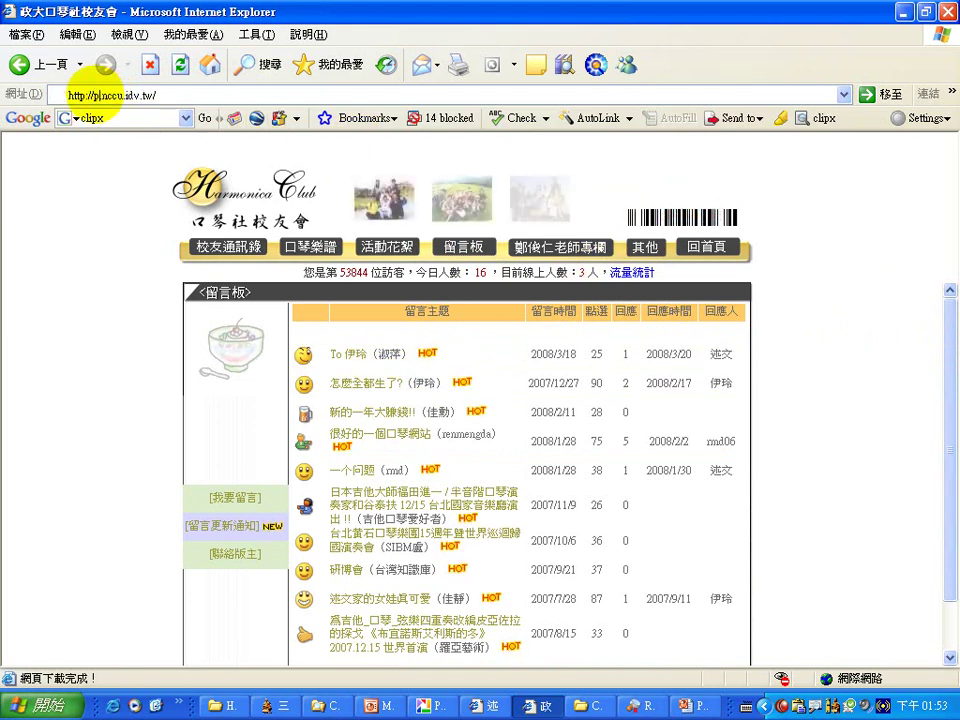
key("Return")
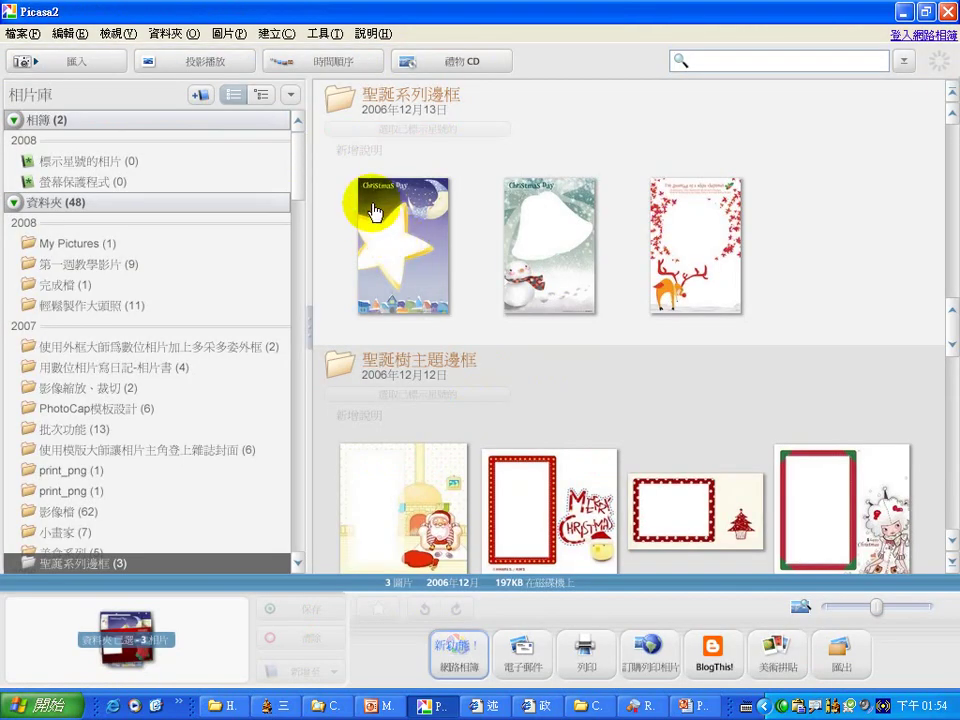
View the Picasa photo folders as a timeline and browse the 第一週教學影片 and 完成檔 folders in the library.
left_click(355, 66)
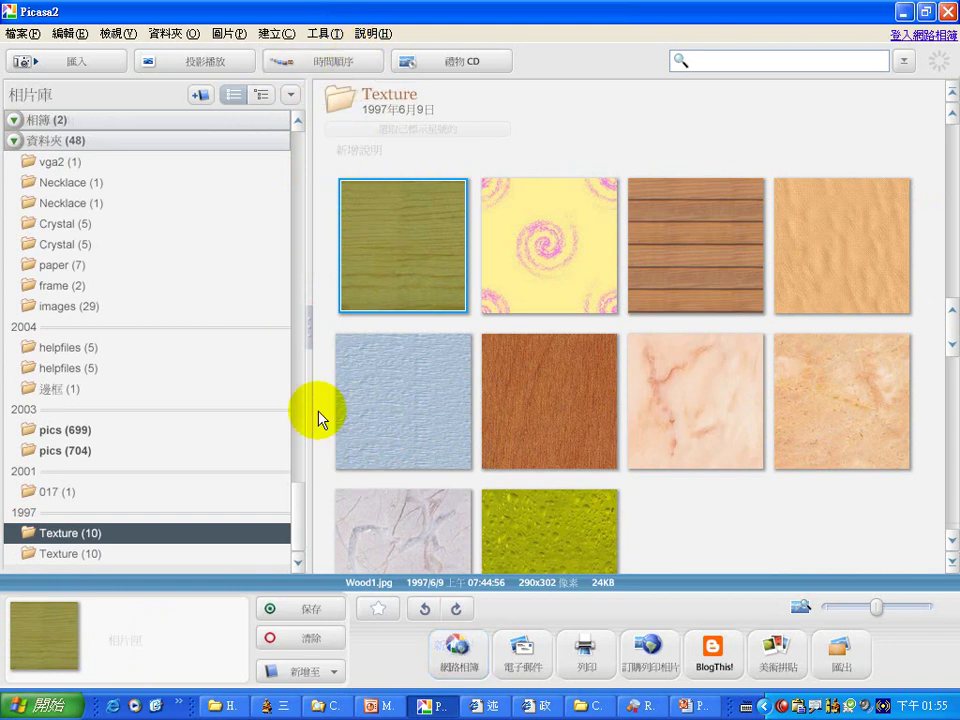
scroll(281, 306, "up", 15)
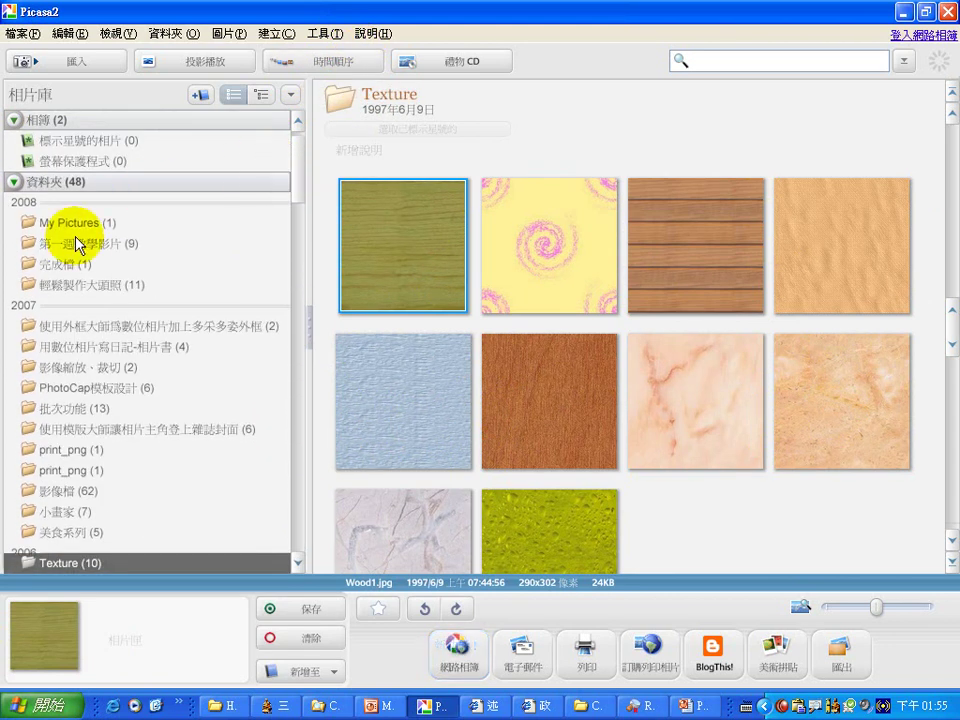
left_click(82, 243)
left_click(78, 266)
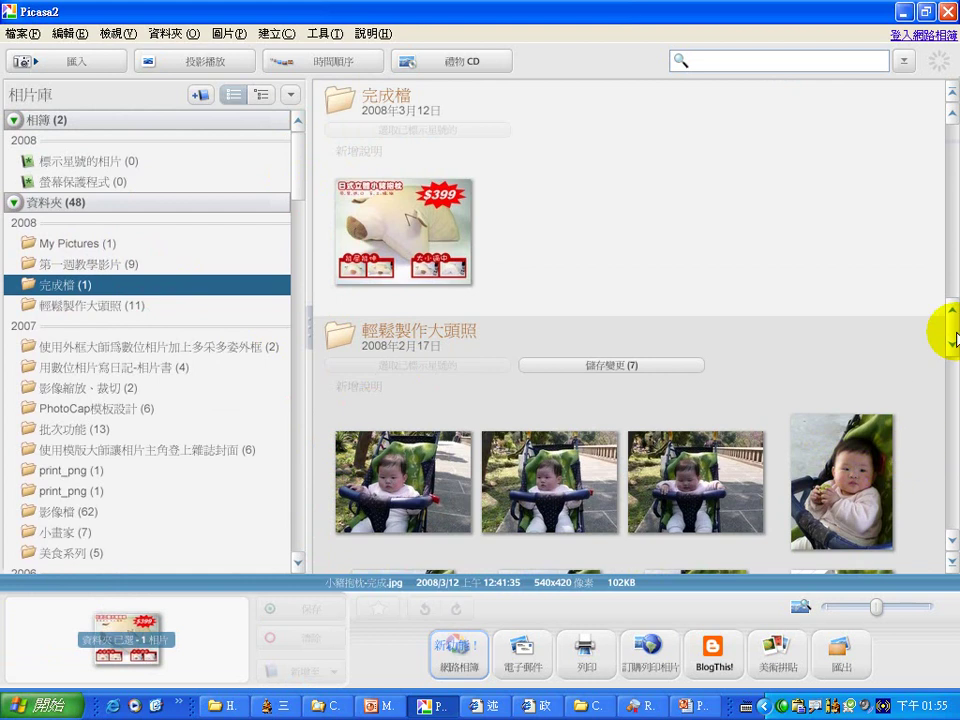
Mark the photo P1050549.JPG in the 輕鬆製作大頭照 folder with a star.
left_click(110, 305)
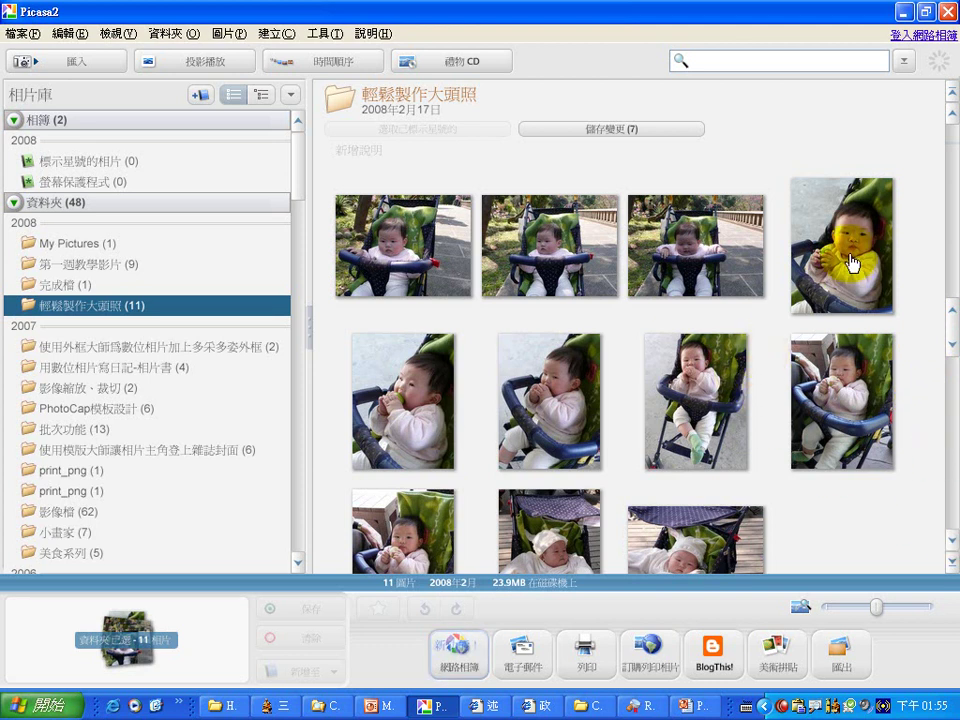
left_click(391, 423)
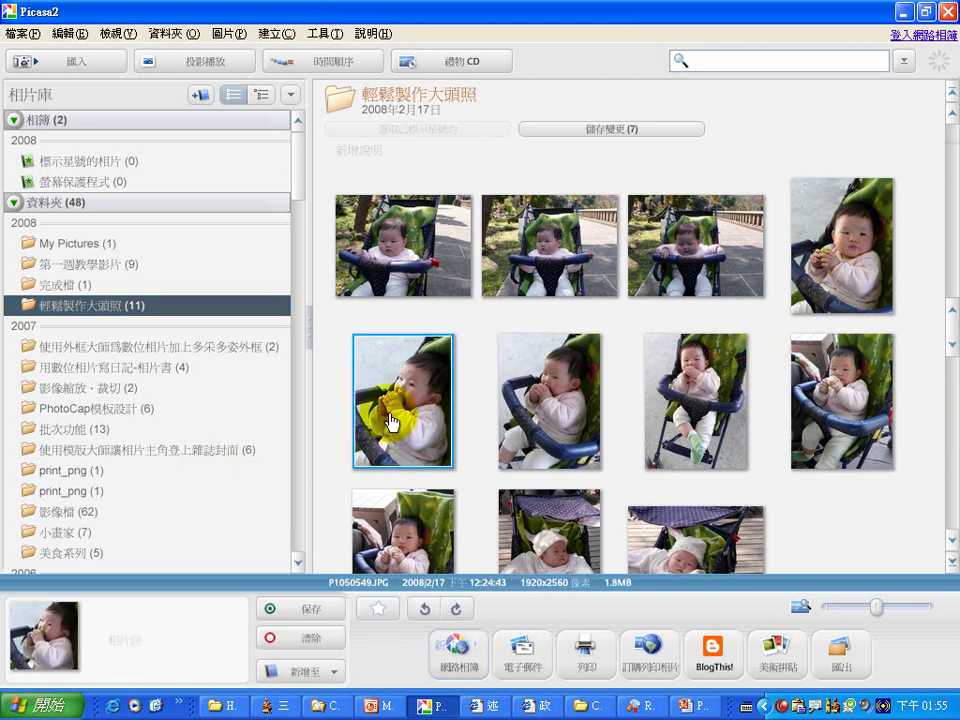
left_click(379, 612)
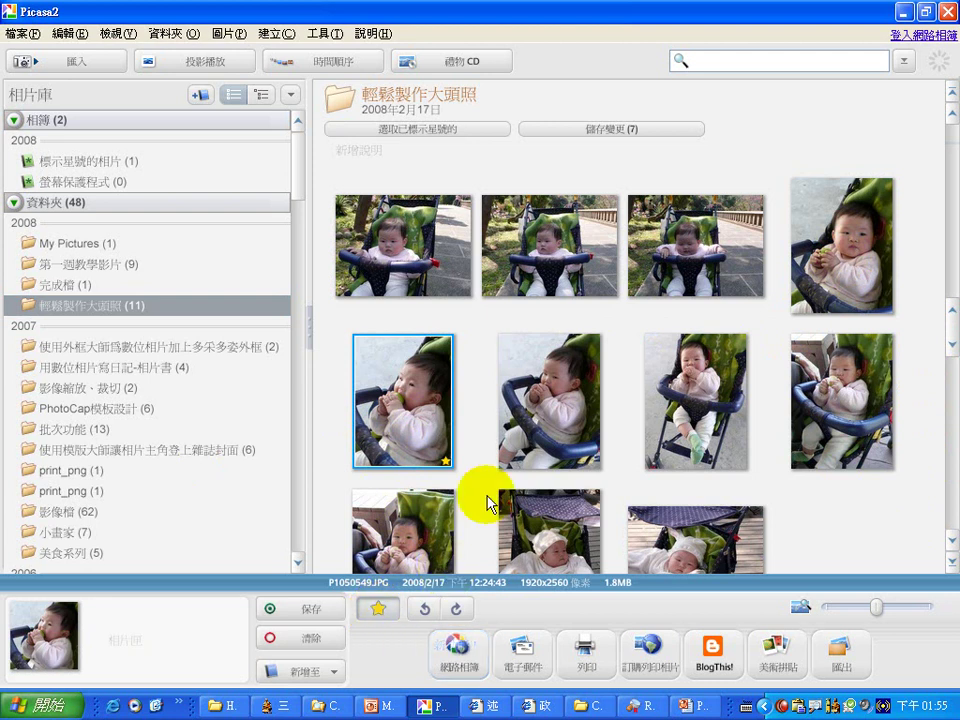
Star baby1.jpg in the 影像縮放、裁切 folder and IMG_3039.JPG in the 用數位相片寫日記-相片書 folder.
left_click(78, 368)
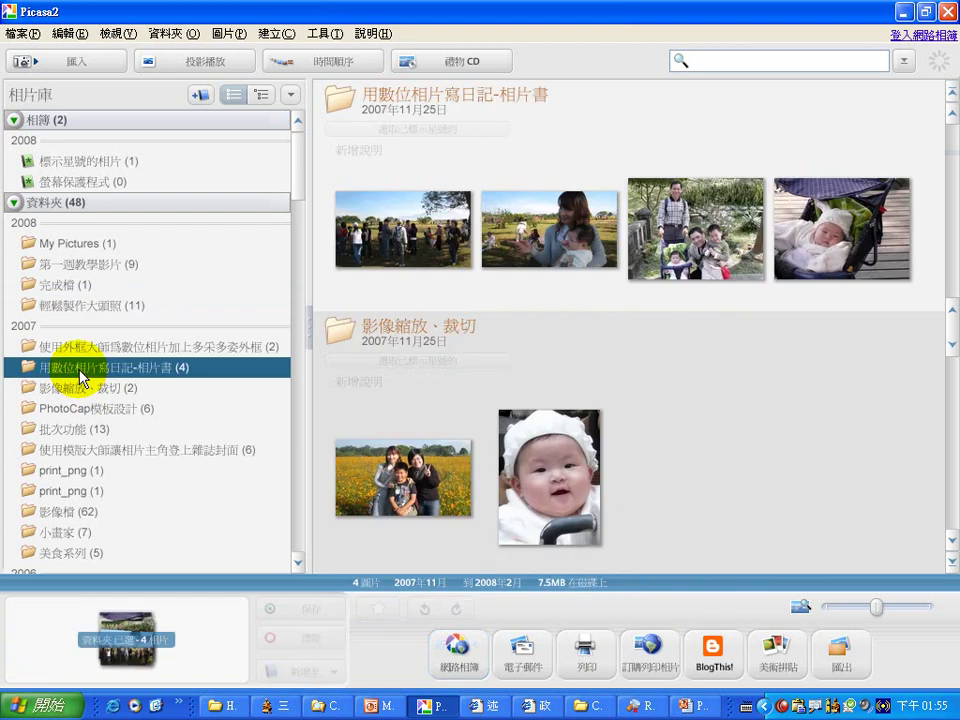
left_click(548, 458)
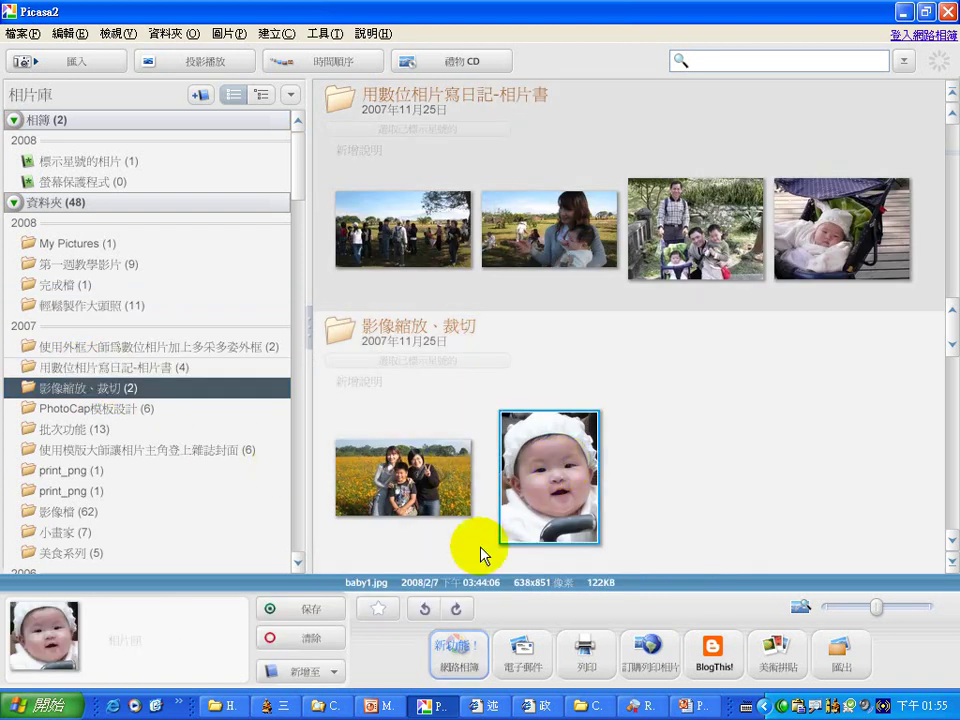
left_click(379, 610)
left_click(542, 245)
left_click(379, 609)
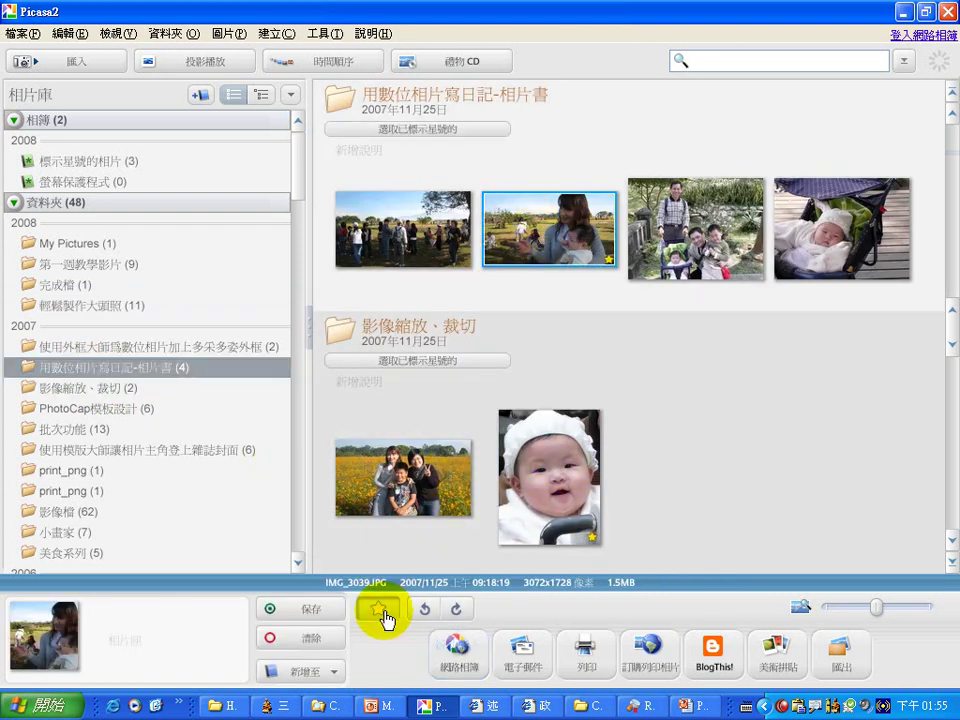
Star the pillow photo 小豬抱枕-4.JPG in the 相片編修 folder under 2004.
scroll(210, 446, "down", 3)
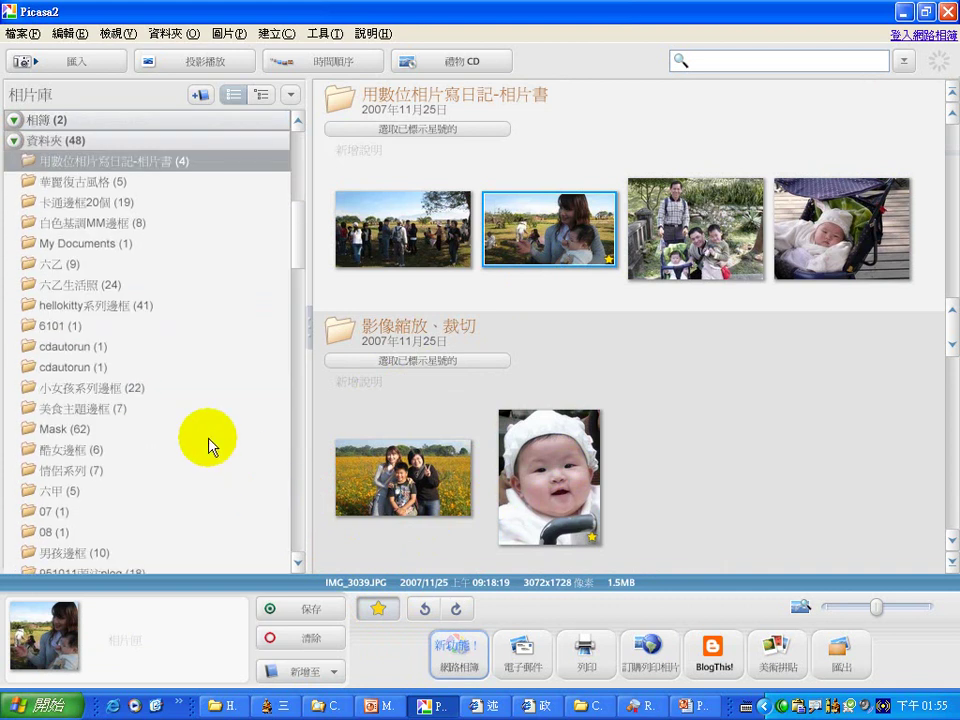
left_click(75, 390)
scroll(250, 490, "down", 3)
left_click(96, 346)
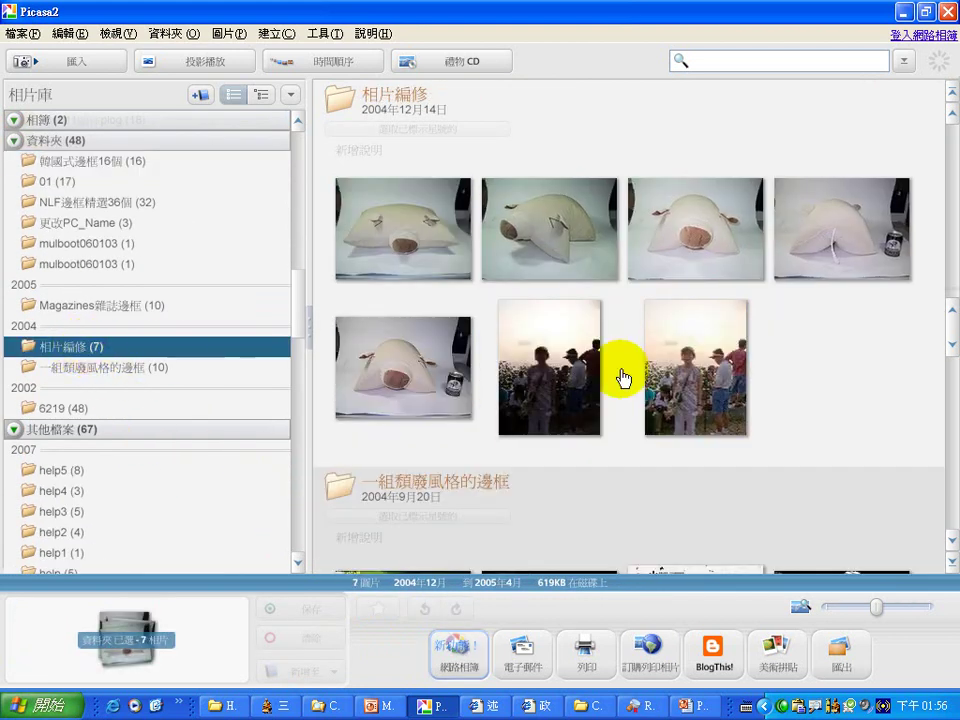
left_click(668, 380)
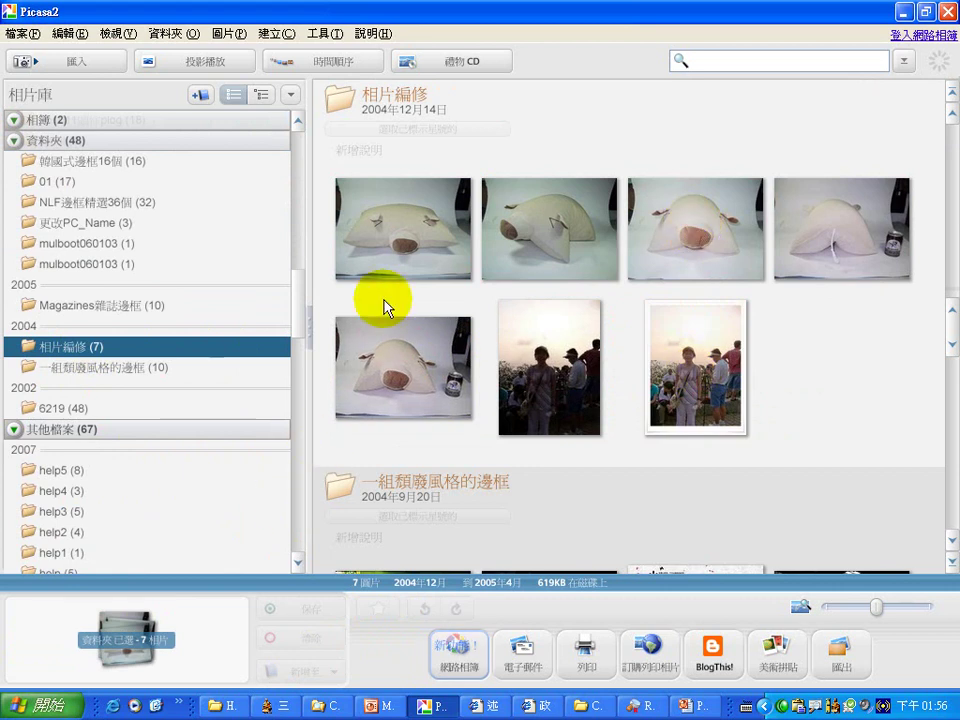
left_click(392, 400)
left_click(385, 610)
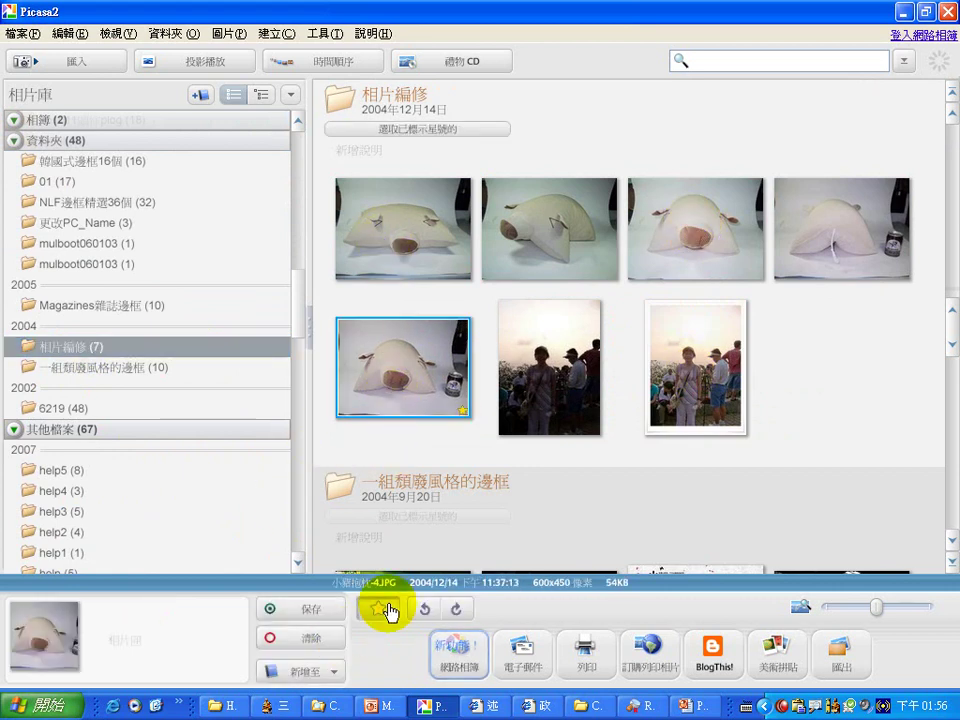
Open the help folder listed under 2007 in the 其他檔案 collection.
left_click_drag(294, 285, 307, 500)
scroll(300, 311, "down", 10)
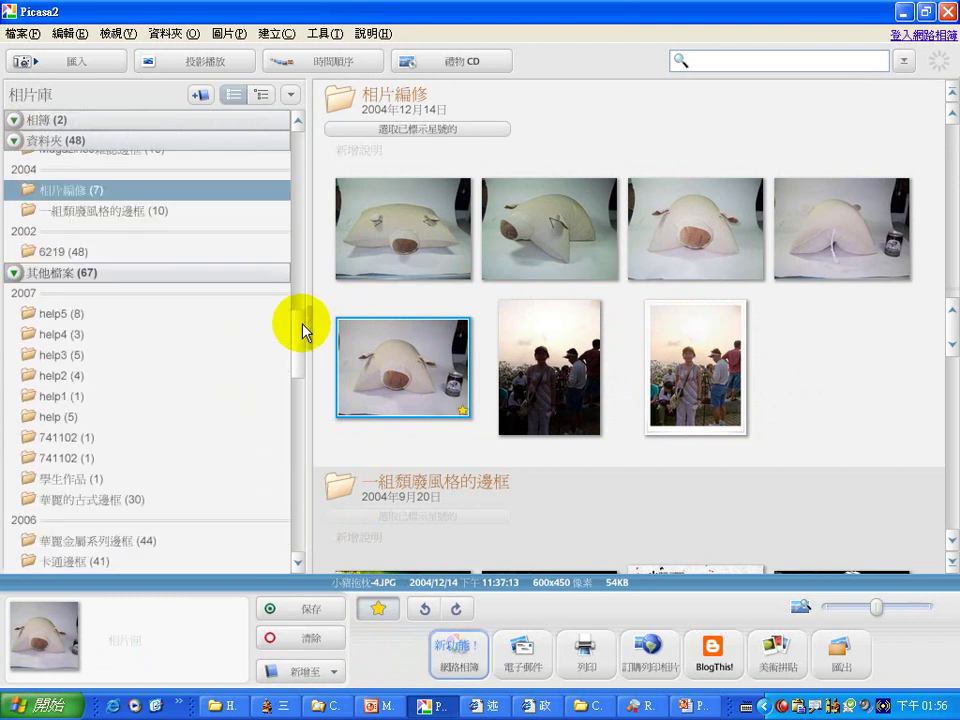
left_click(76, 305)
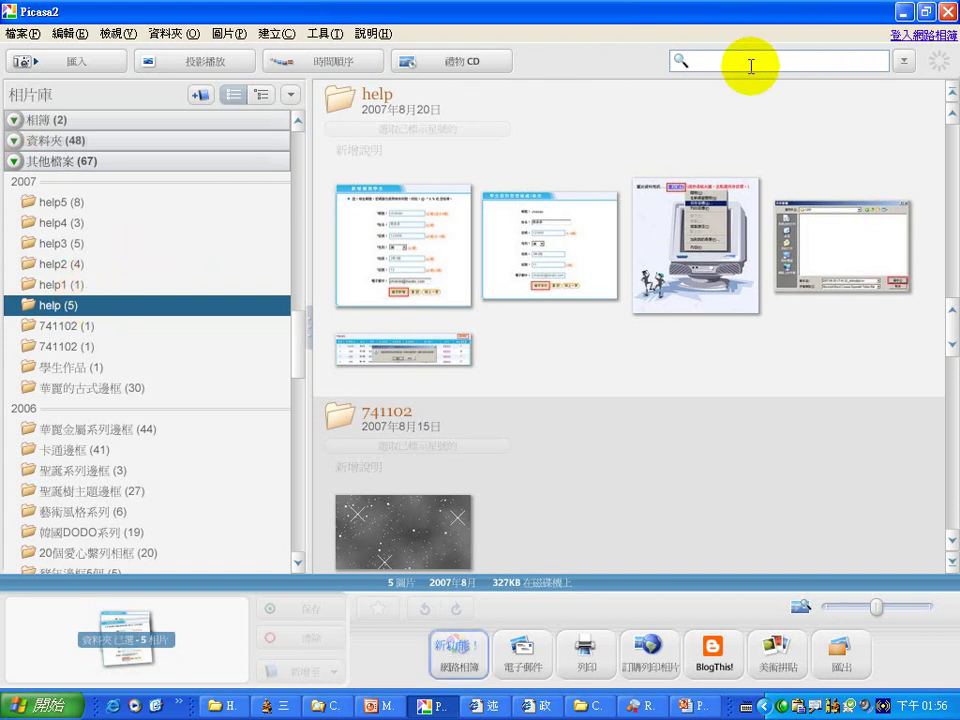
Show the search filter options and limit the library to starred items only.
left_click(678, 57)
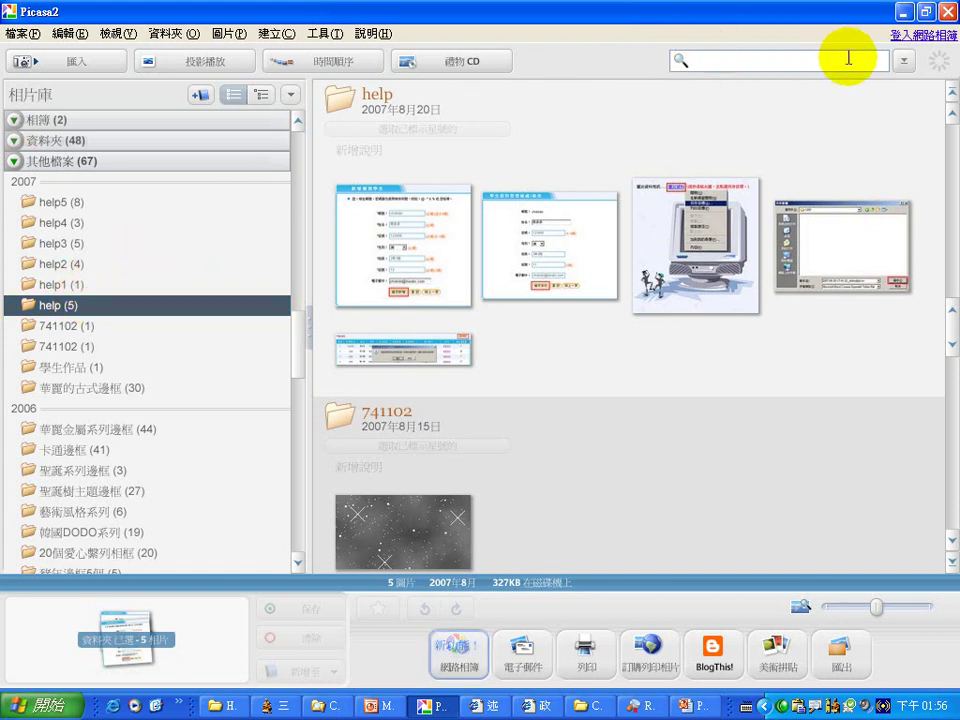
left_click(902, 64)
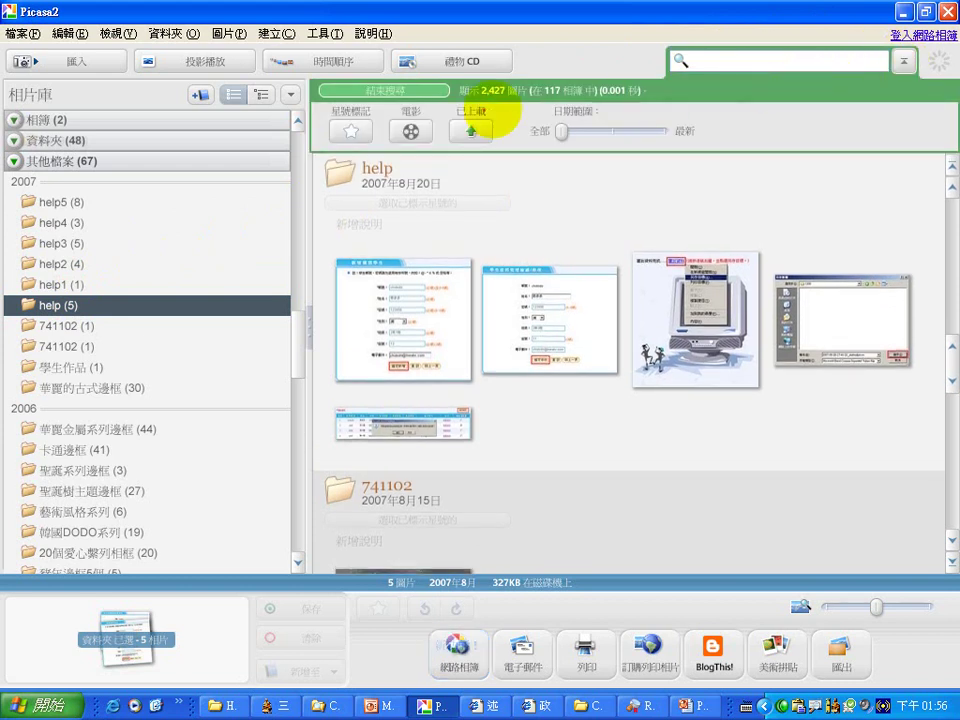
mouse_move(380, 145)
left_mouse_down()
mouse_move(345, 157)
mouse_move(303, 120)
mouse_move(360, 88)
mouse_move(380, 150)
left_mouse_up()
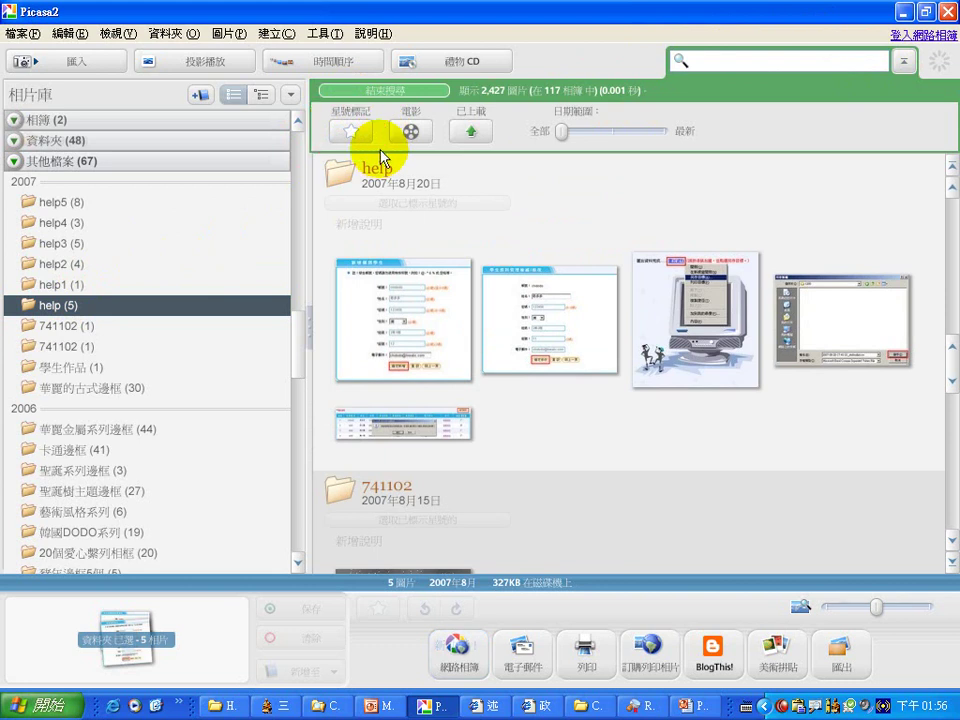
left_click(352, 132)
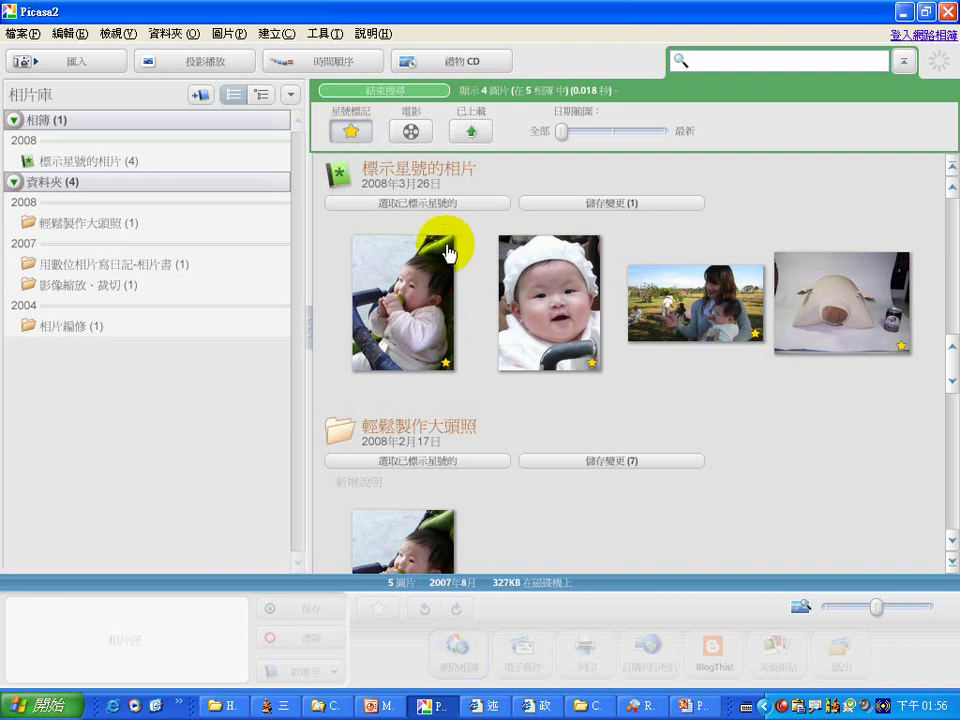
Review the photos in the 標示星號的相片 album, selecting the pillow photo, and the source folders listed for them.
left_click(561, 301)
left_click(858, 304)
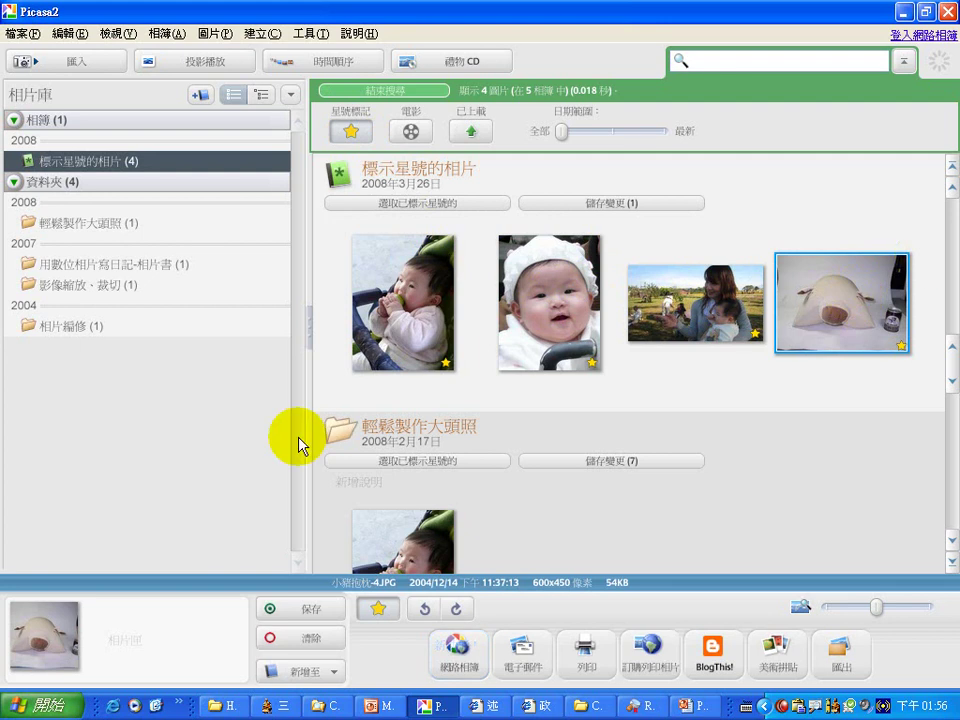
mouse_move(150, 367)
left_mouse_down()
mouse_move(3, 305)
mouse_move(12, 203)
mouse_move(38, 170)
mouse_move(205, 234)
mouse_move(215, 347)
mouse_move(99, 428)
left_mouse_up()
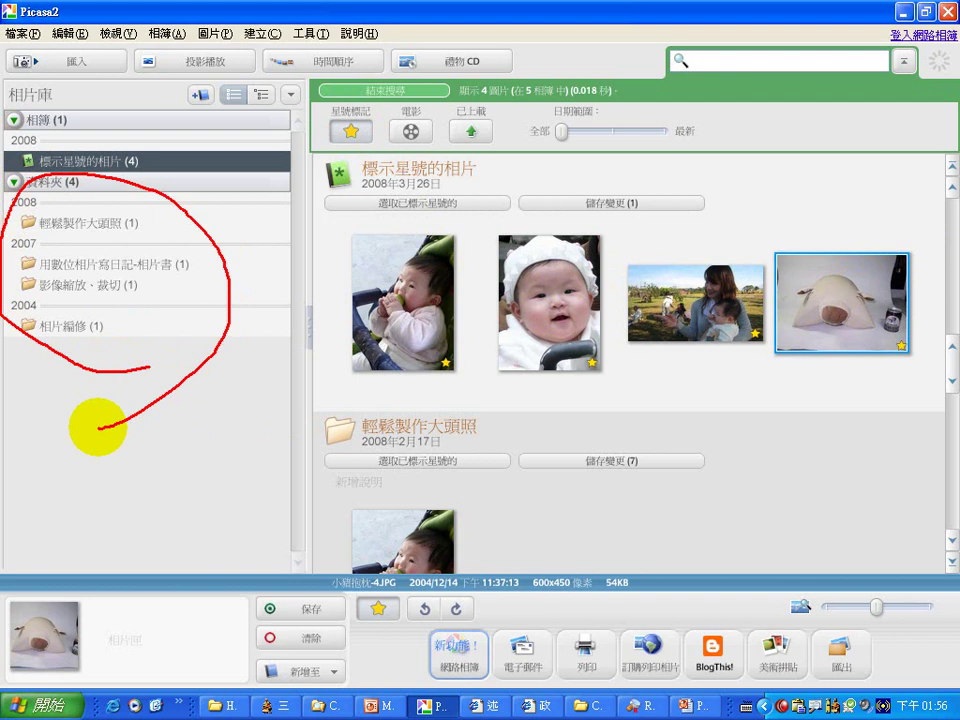
key("Escape")
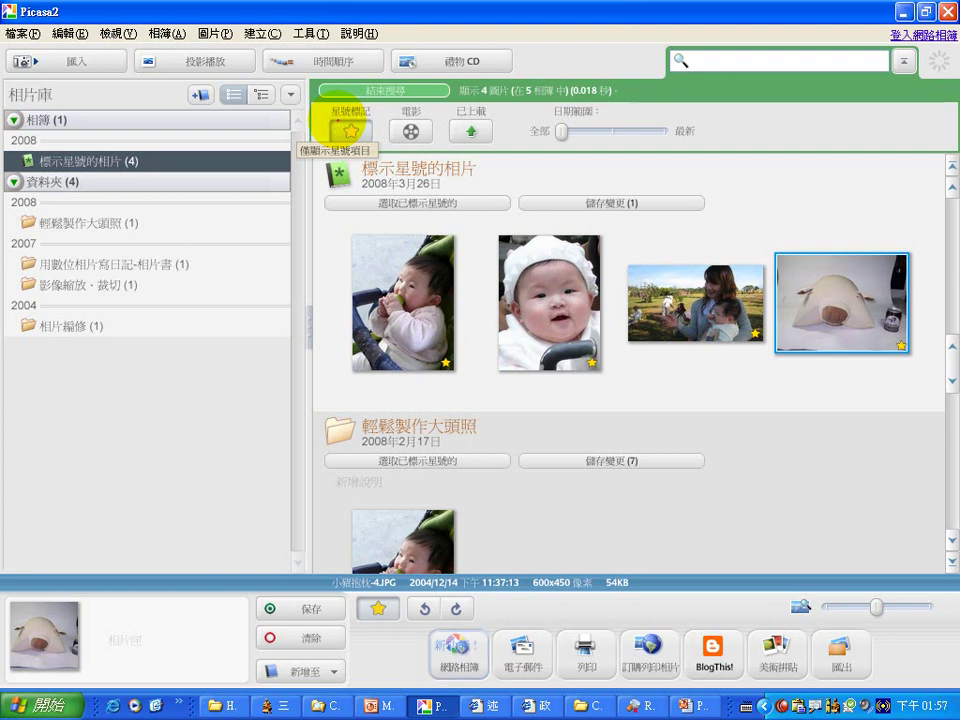
Limit the starred results to pictures at most 5 weeks old using the date range filter.
mouse_move(529, 150)
left_mouse_down()
mouse_move(528, 92)
mouse_move(578, 78)
mouse_move(713, 106)
mouse_move(723, 153)
mouse_move(586, 180)
mouse_move(498, 182)
left_mouse_up()
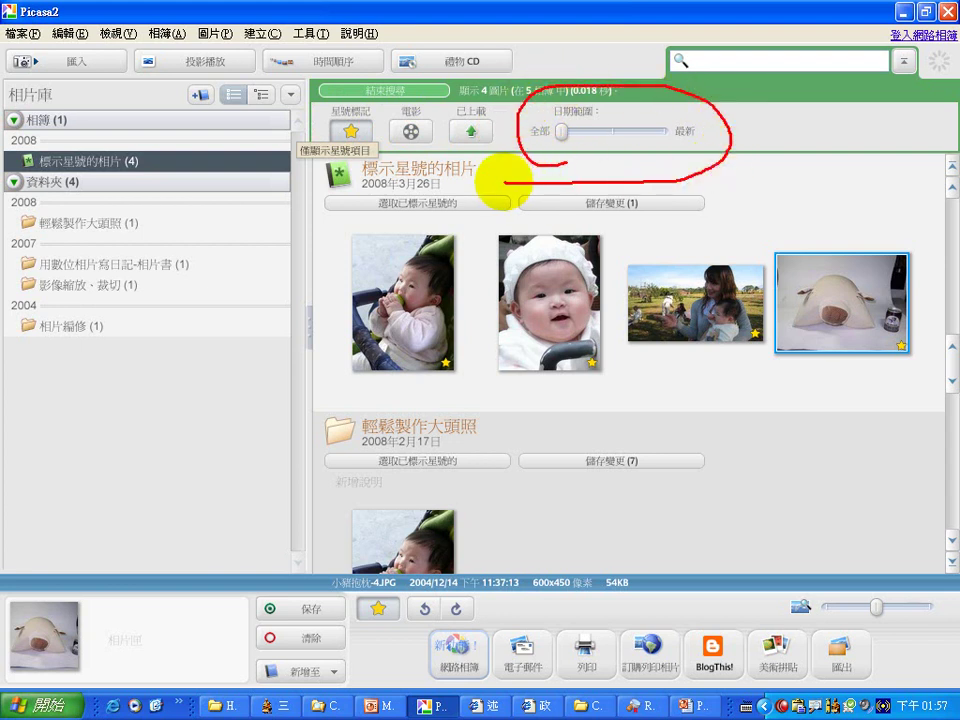
key("Escape")
left_click_drag(563, 133, 621, 138)
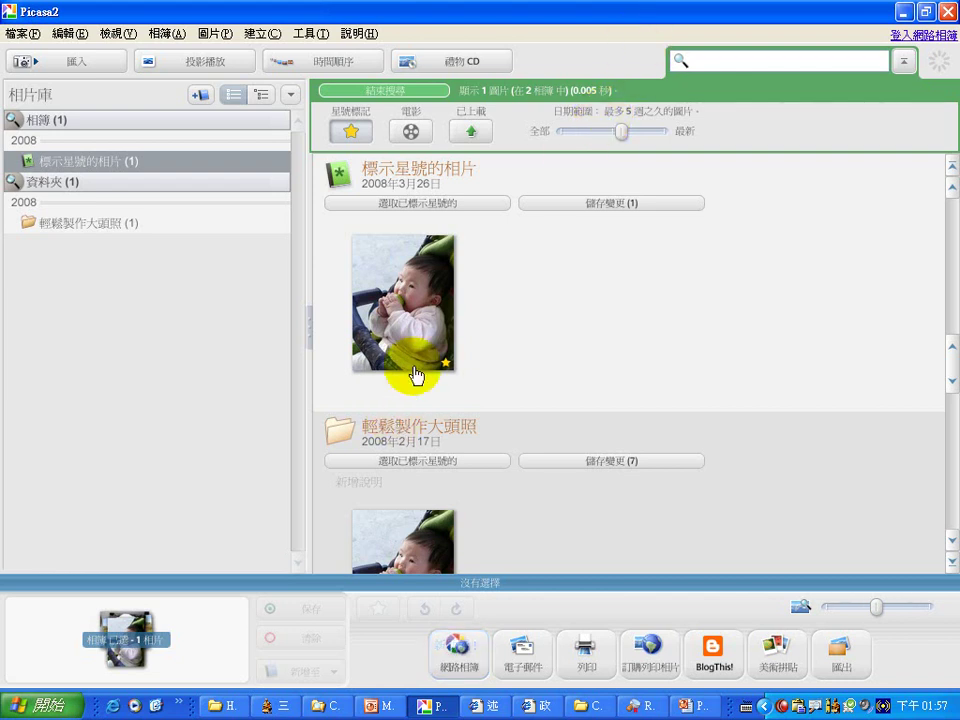
Compare the remaining starred baby photo in the 標示星號的相片 album with its copy in the 輕鬆製作大頭照 folder.
left_click(406, 362)
scroll(407, 420, "down", 1)
left_click(408, 435)
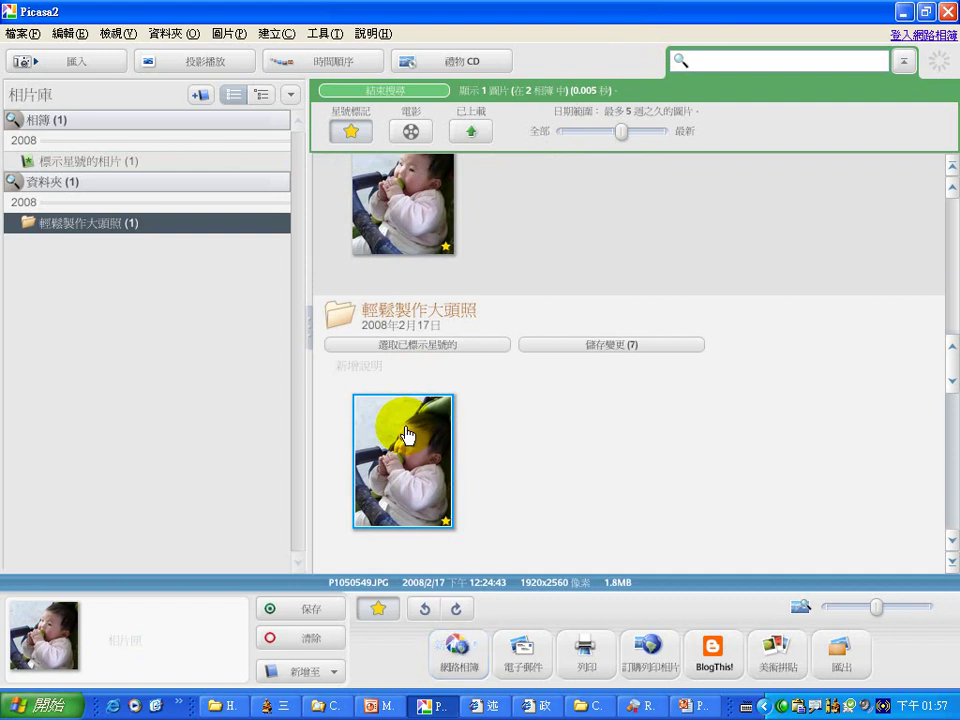
left_click(404, 207)
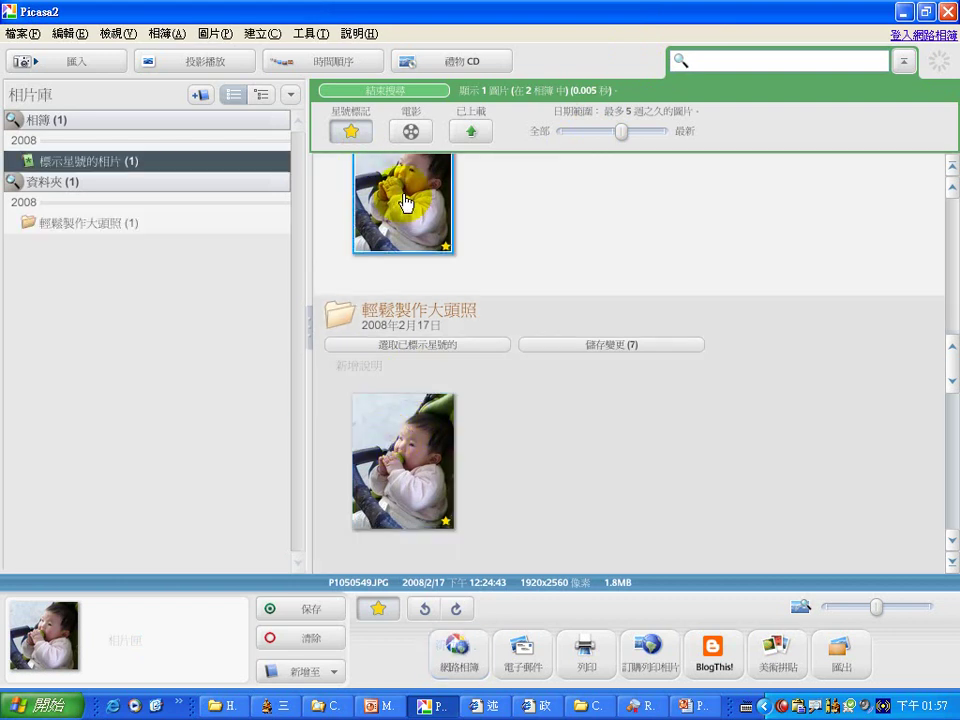
View the disk location of the 輕鬆製作大頭照 folder in a file window and close that window.
right_click(66, 234)
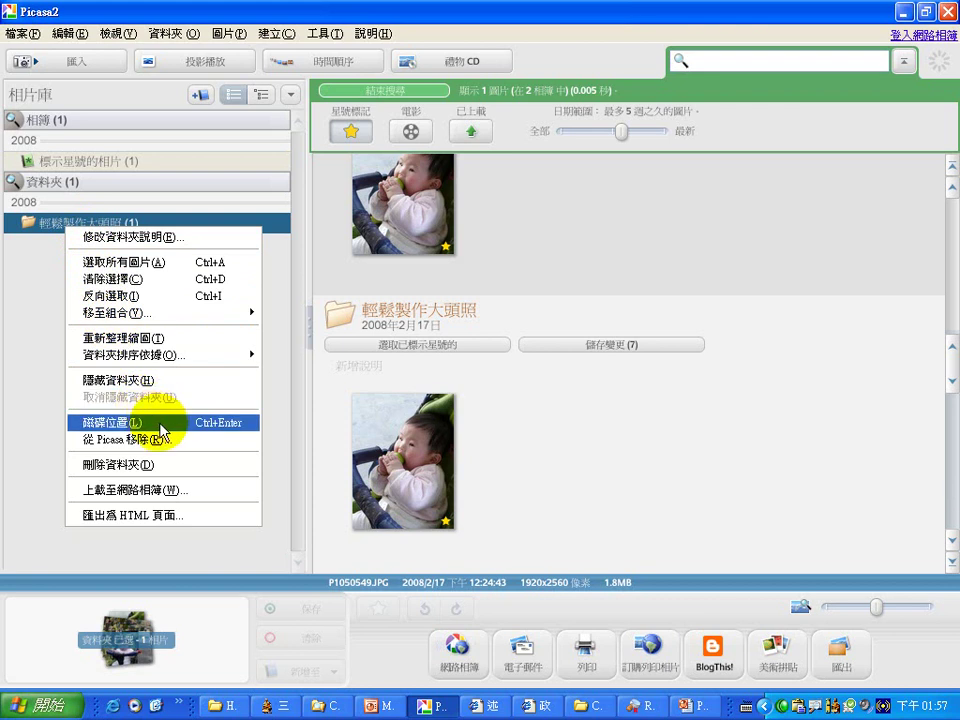
left_click(19, 268)
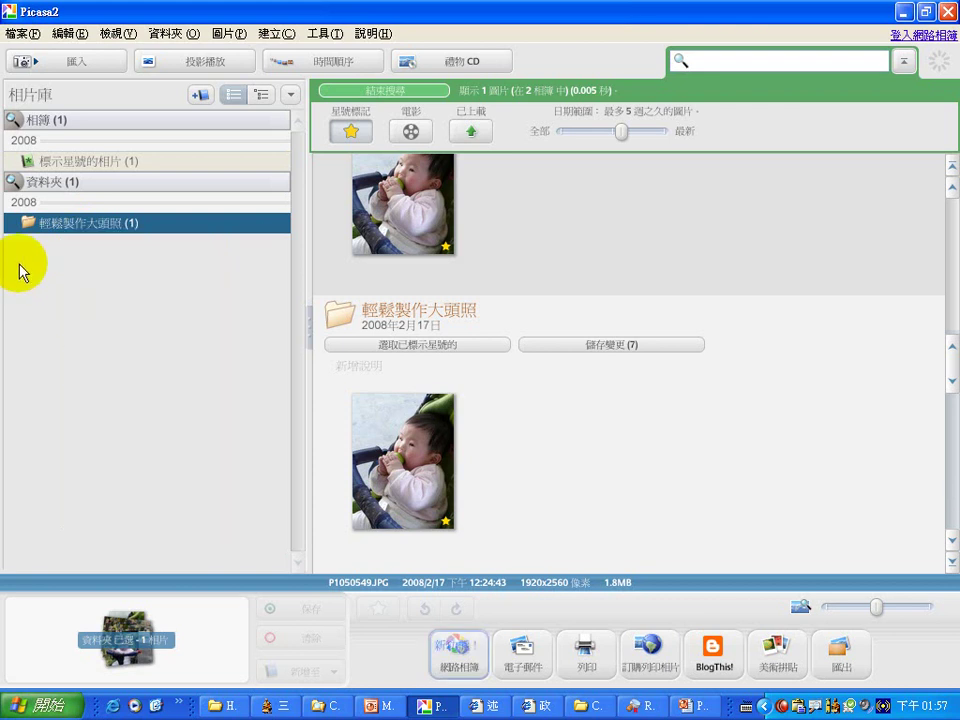
right_click(72, 224)
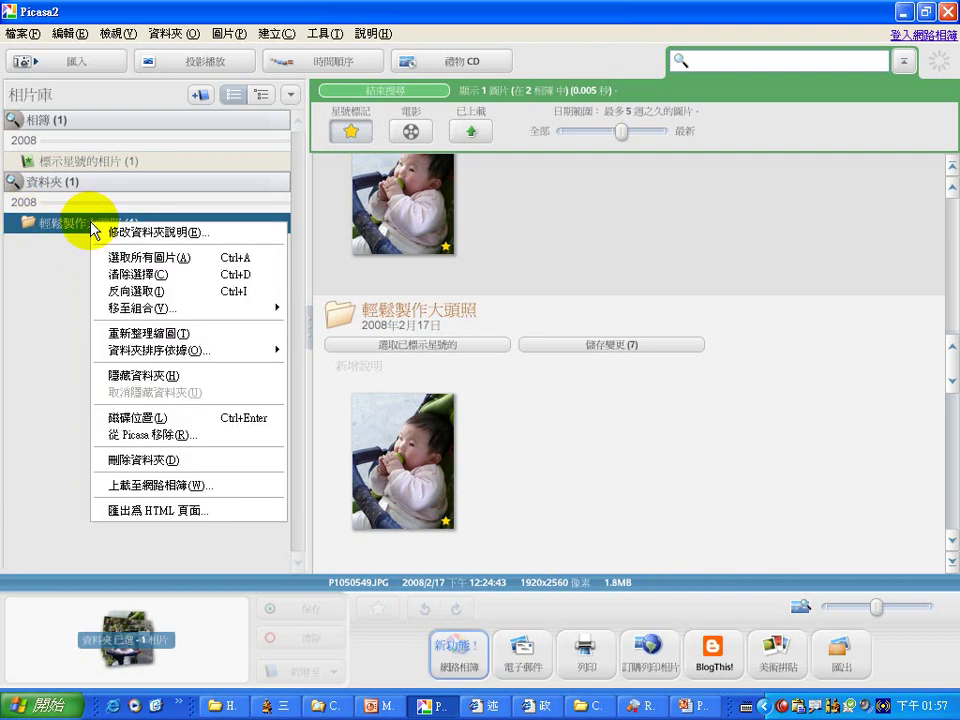
left_click(190, 418)
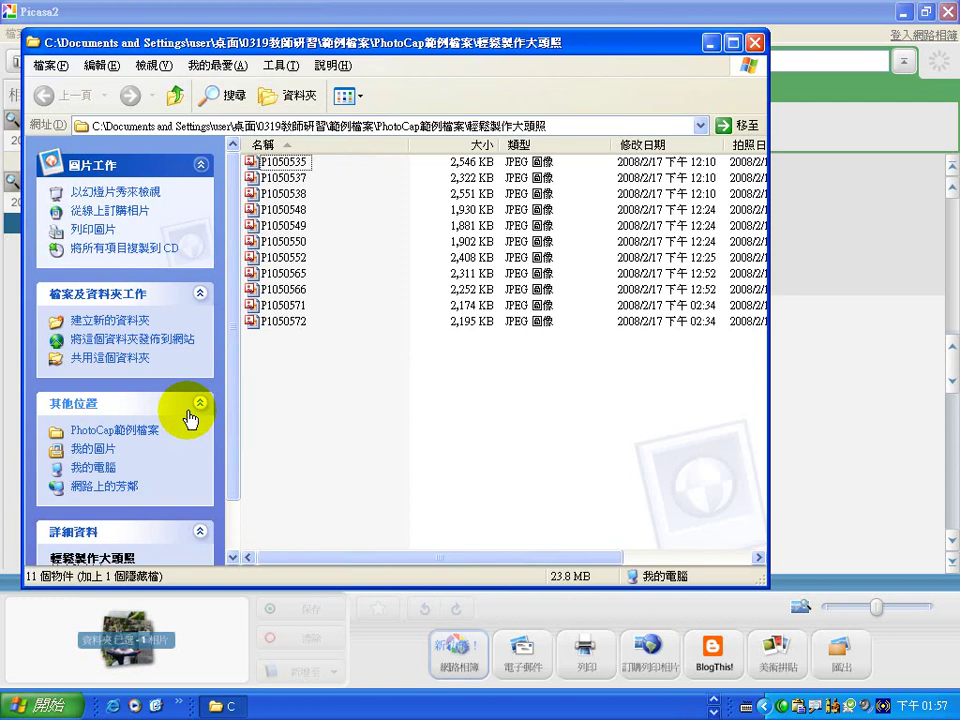
left_click(754, 43)
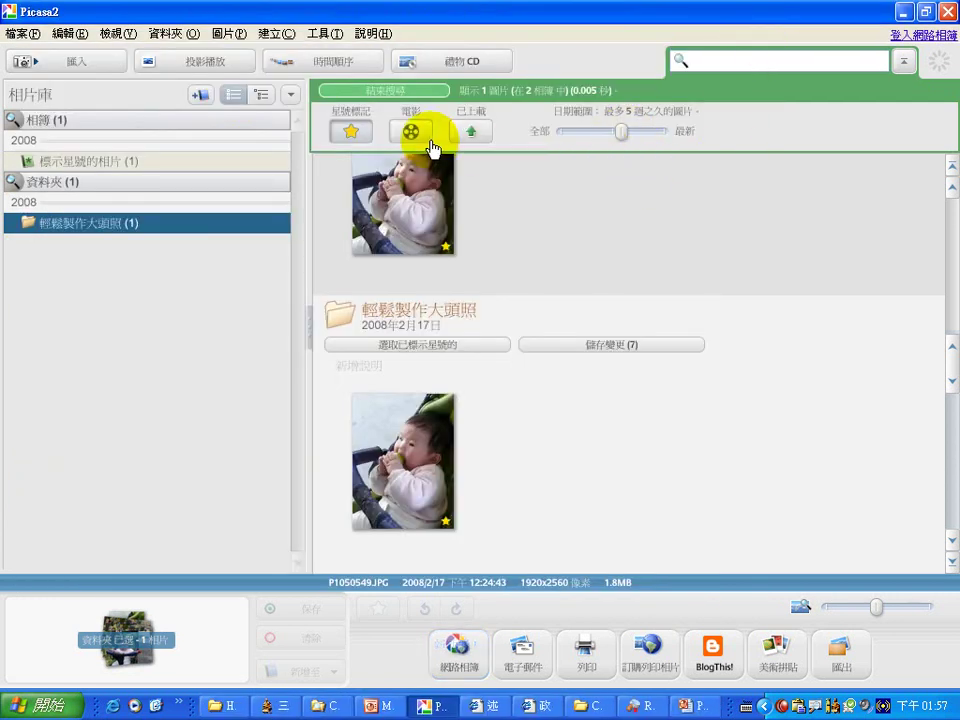
Turn off the starred-only filter and widen the date range to pictures at most 5 months old.
left_click(345, 137)
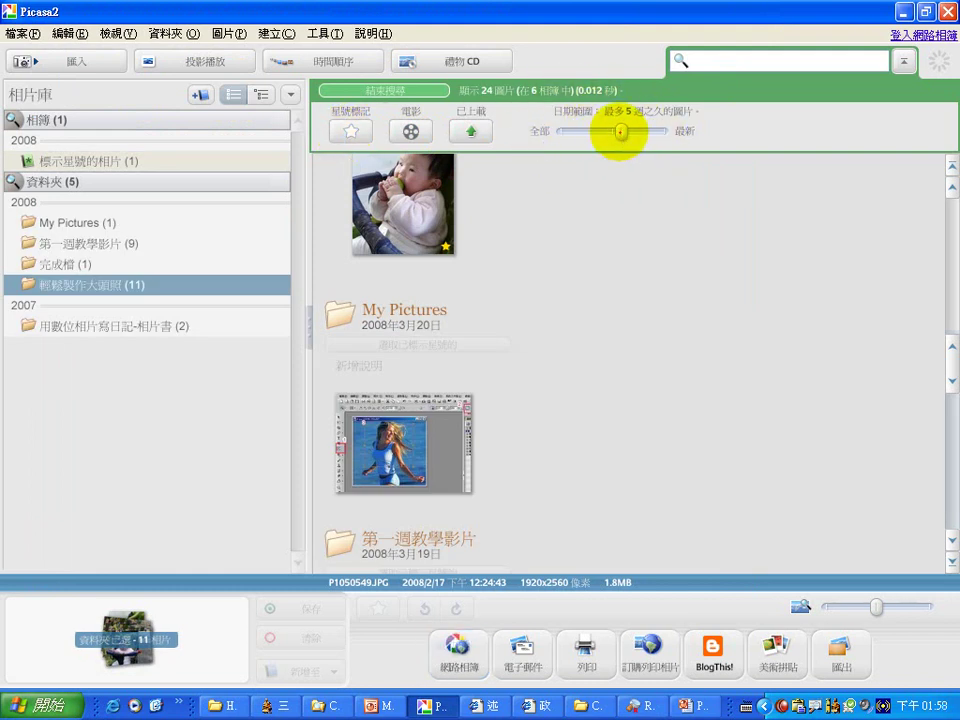
mouse_move(257, 338)
left_mouse_down()
mouse_move(15, 270)
mouse_move(171, 171)
mouse_move(272, 275)
mouse_move(268, 333)
left_mouse_up()
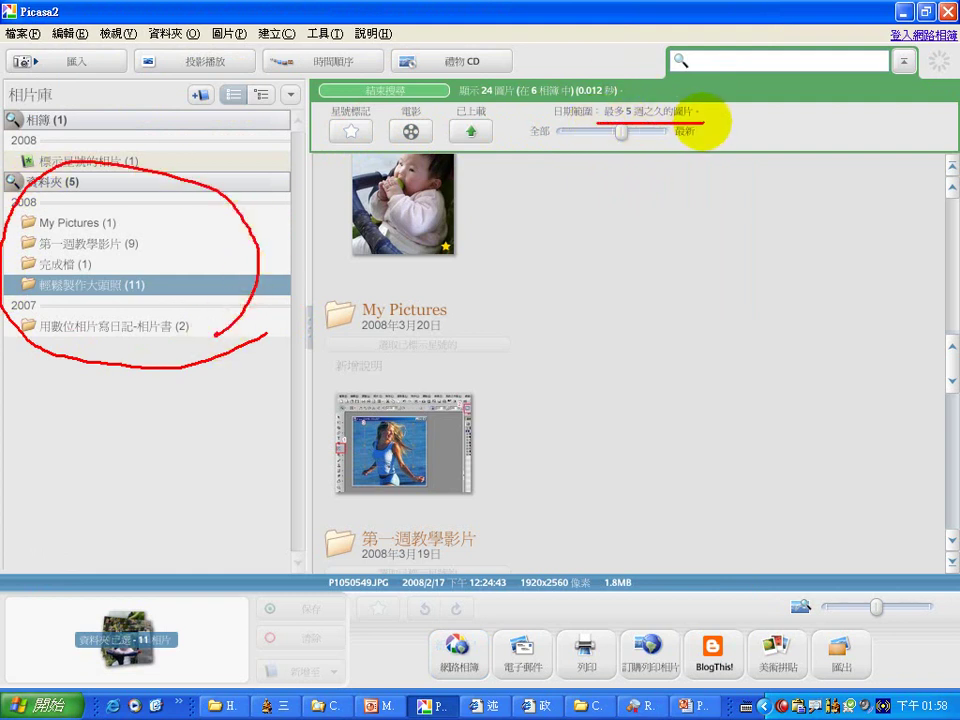
left_click_drag(624, 133, 606, 133)
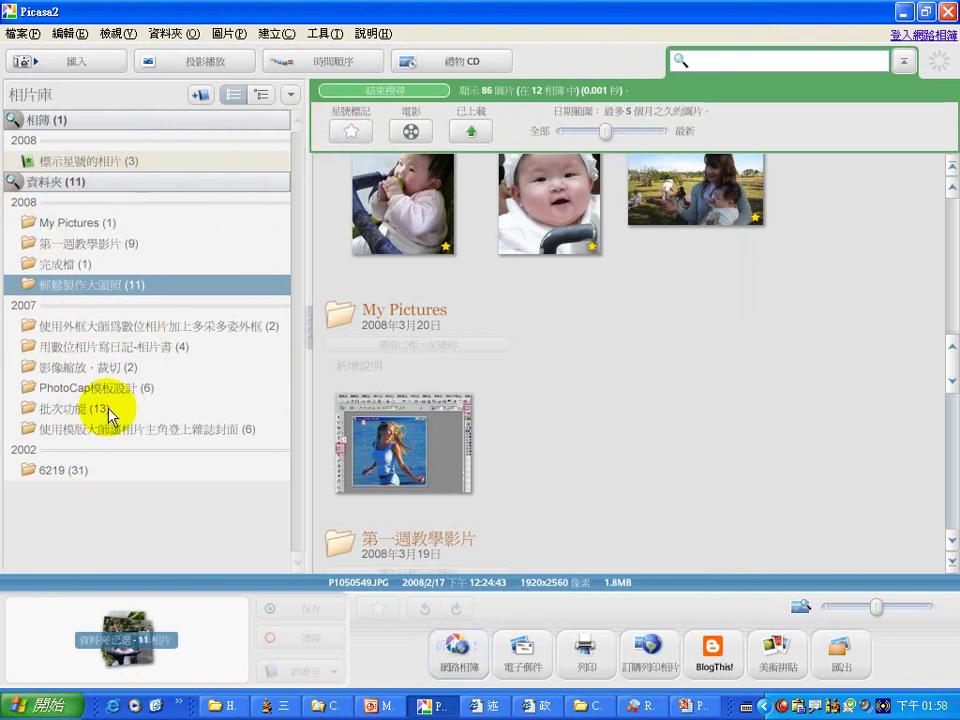
View the 使用外框大師為數位相片加上多采多姿外框 folder, check the presentation slide and switch back to Picasa.
left_click(101, 330)
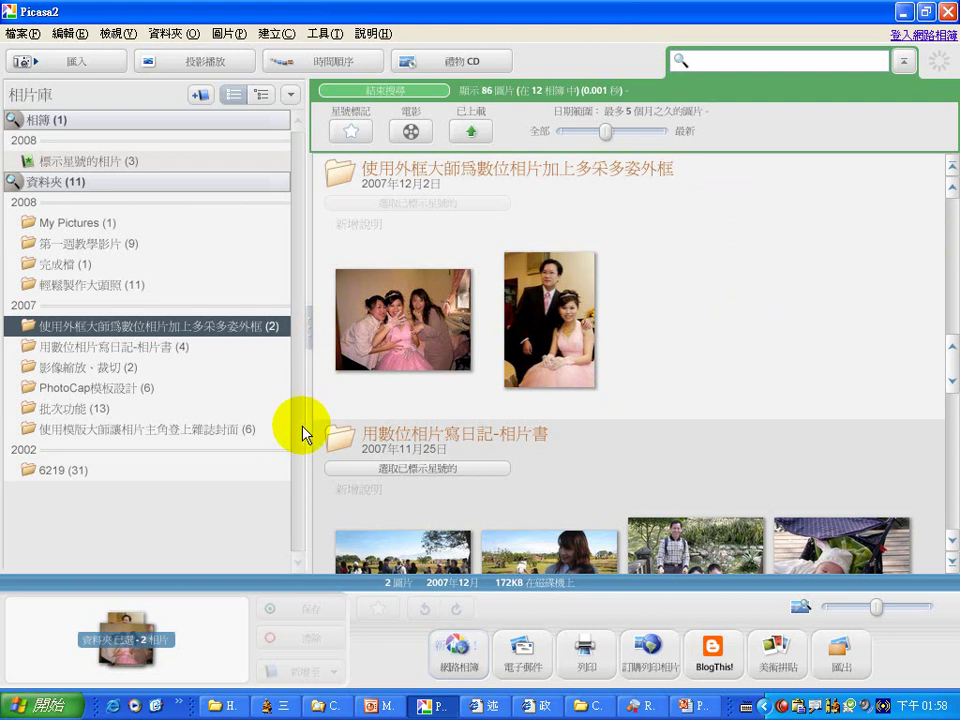
left_click(377, 703)
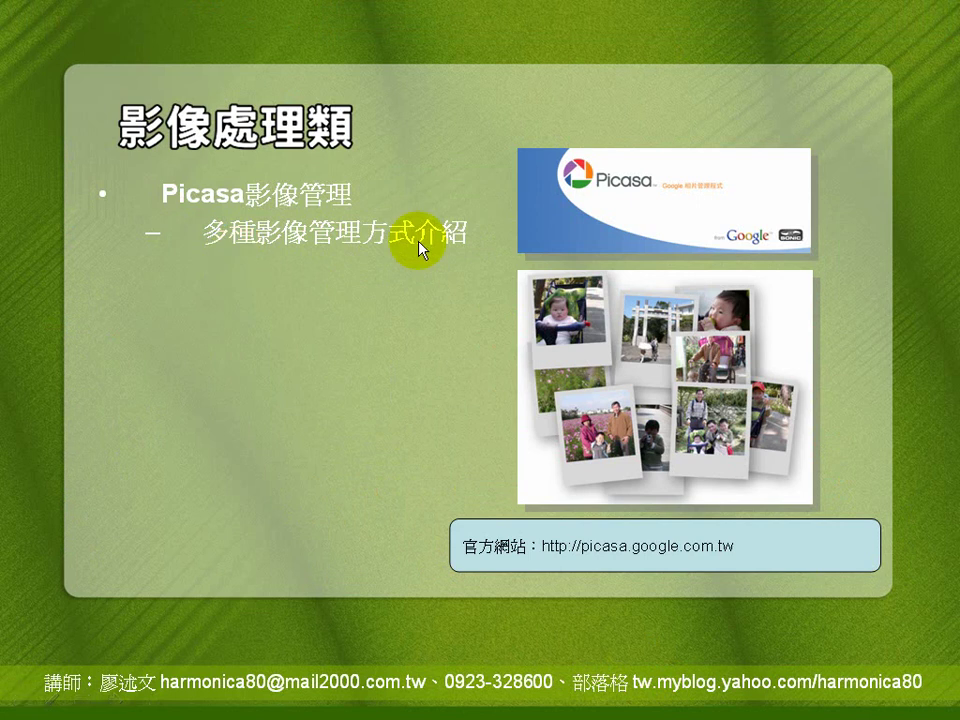
key("alt+Tab")
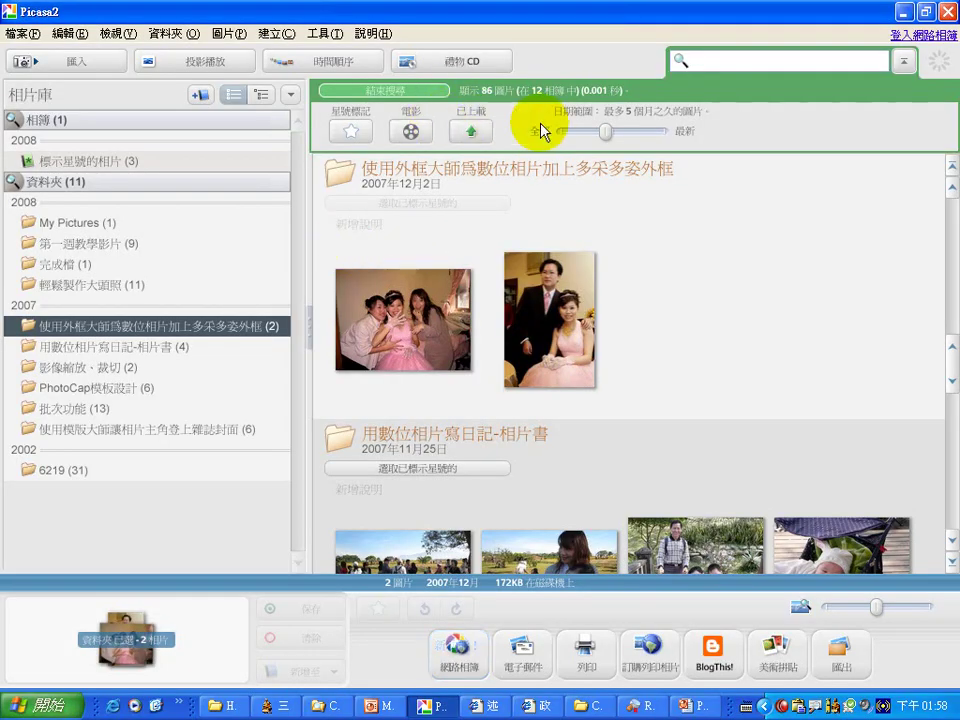
Extend the date range to 18 years and star all four photos in the 用數位相片寫日記-相片書 folder.
left_click_drag(606, 131, 566, 137)
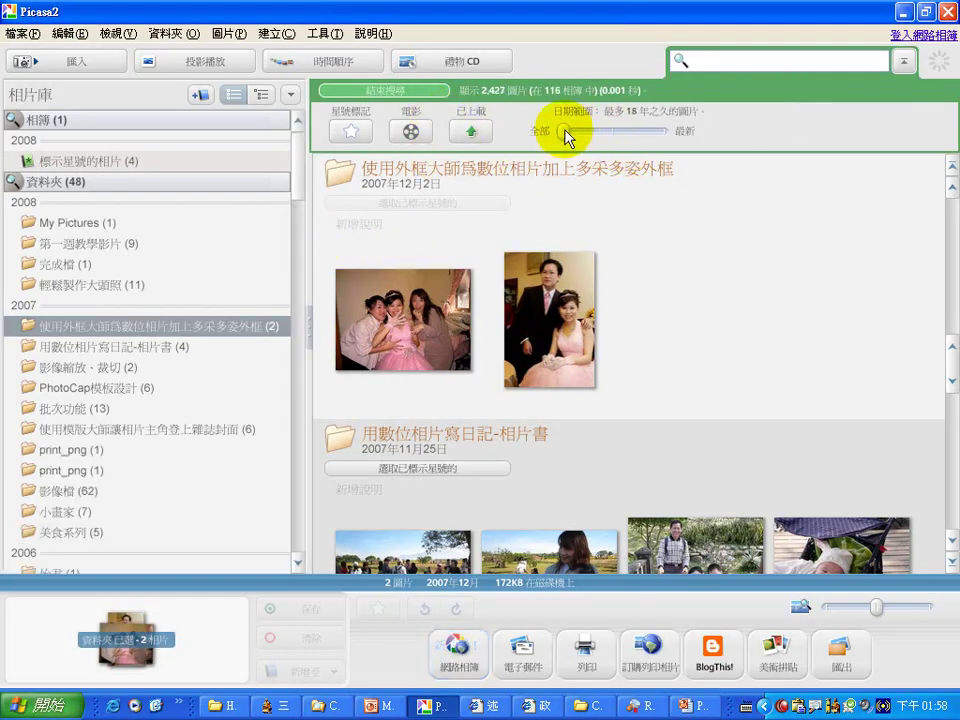
left_click(108, 347)
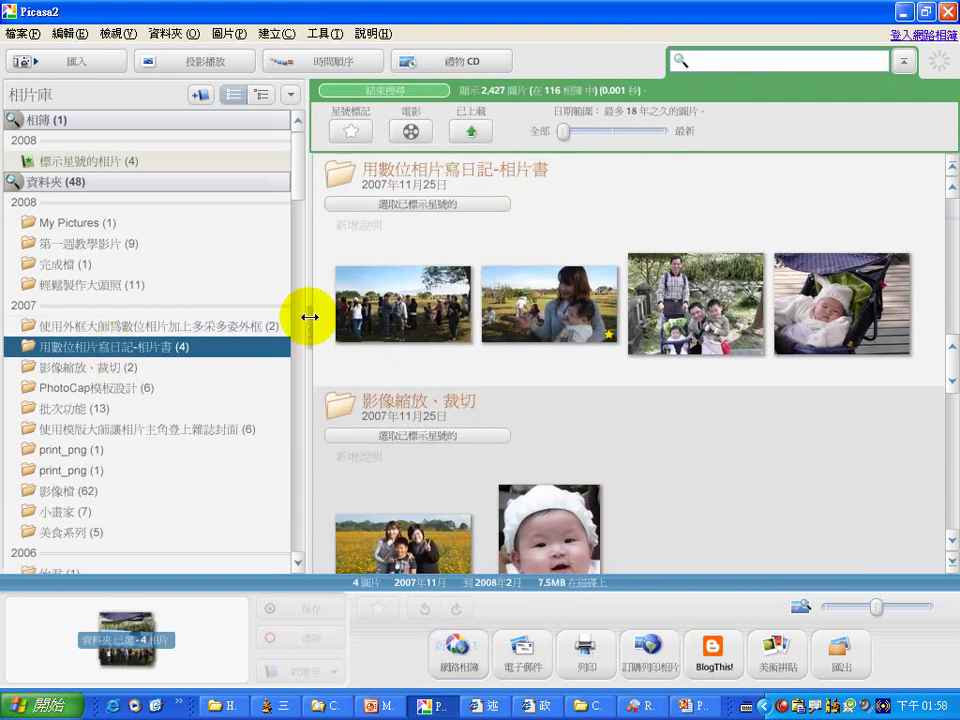
left_click(397, 333)
left_click(805, 310, "shift")
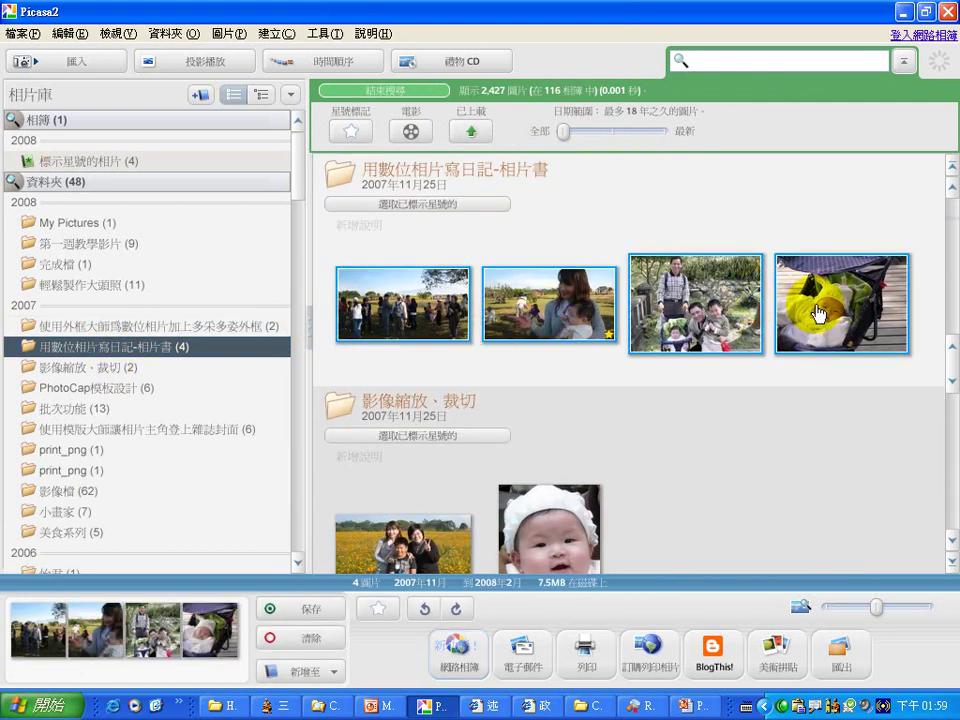
left_click(379, 610)
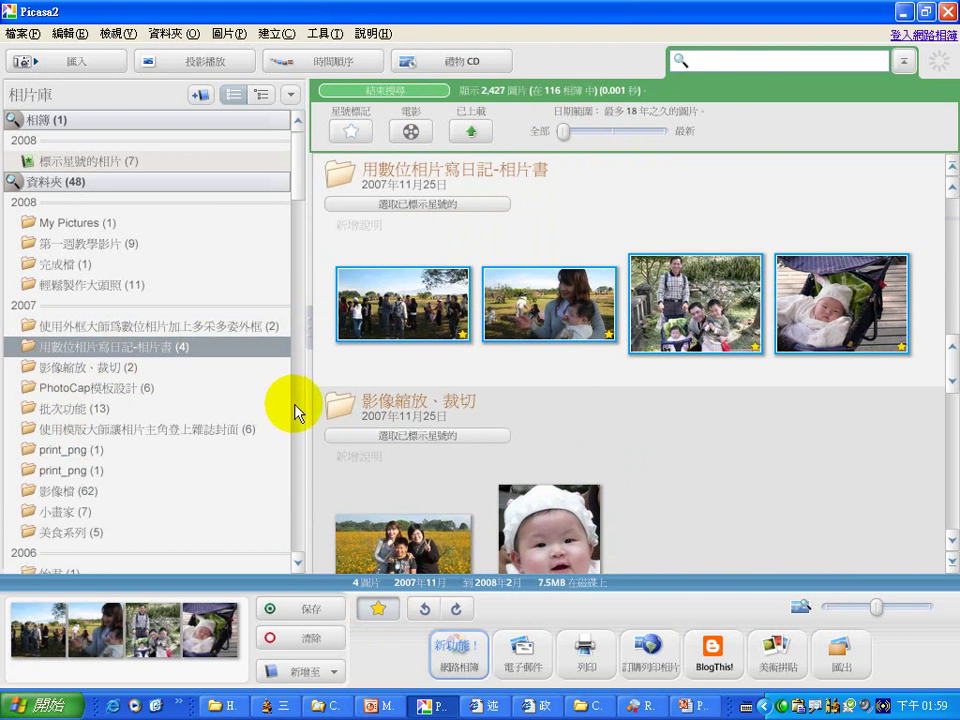
Select all seven frame images in the 美食主題邊框 folder and view the help5 folder.
left_click(78, 388)
left_click(403, 462)
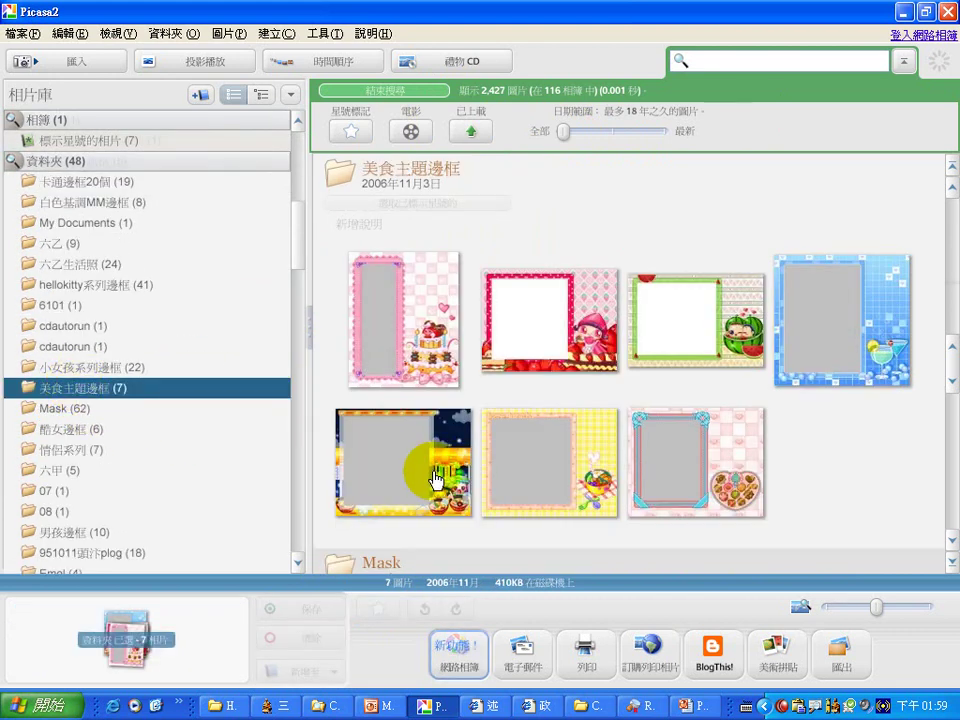
left_click_drag(889, 517, 371, 251)
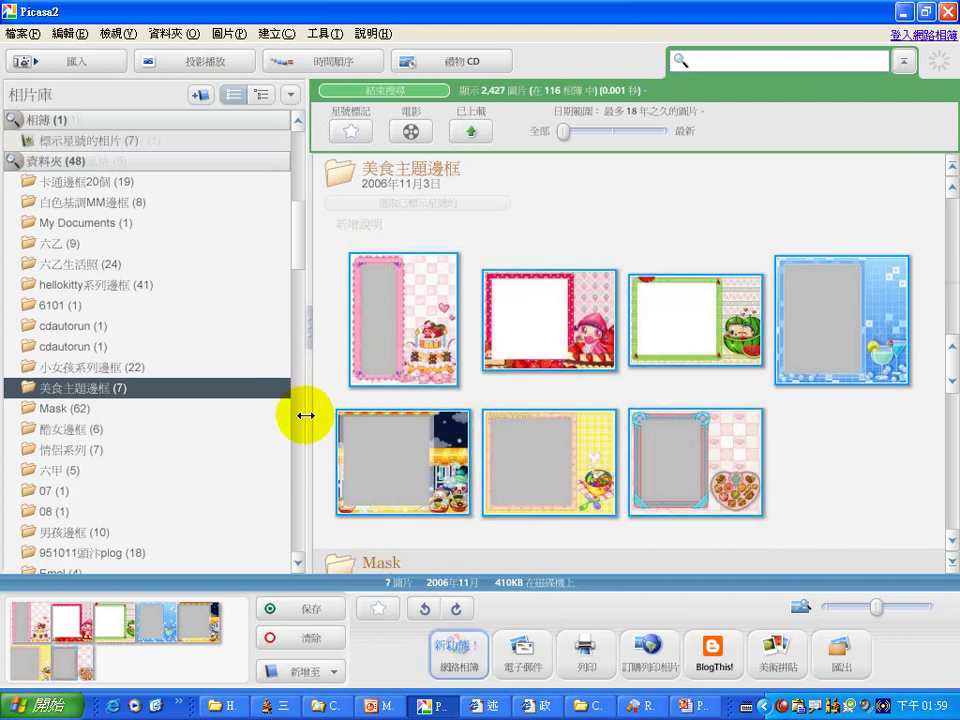
scroll(300, 428, "down", 8)
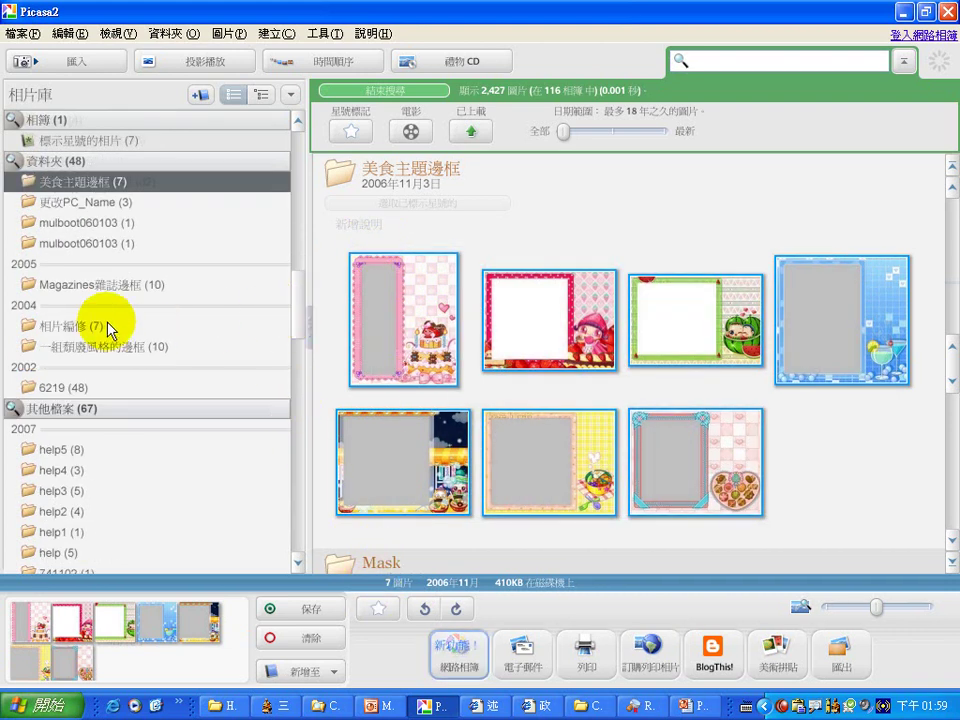
left_click(72, 448)
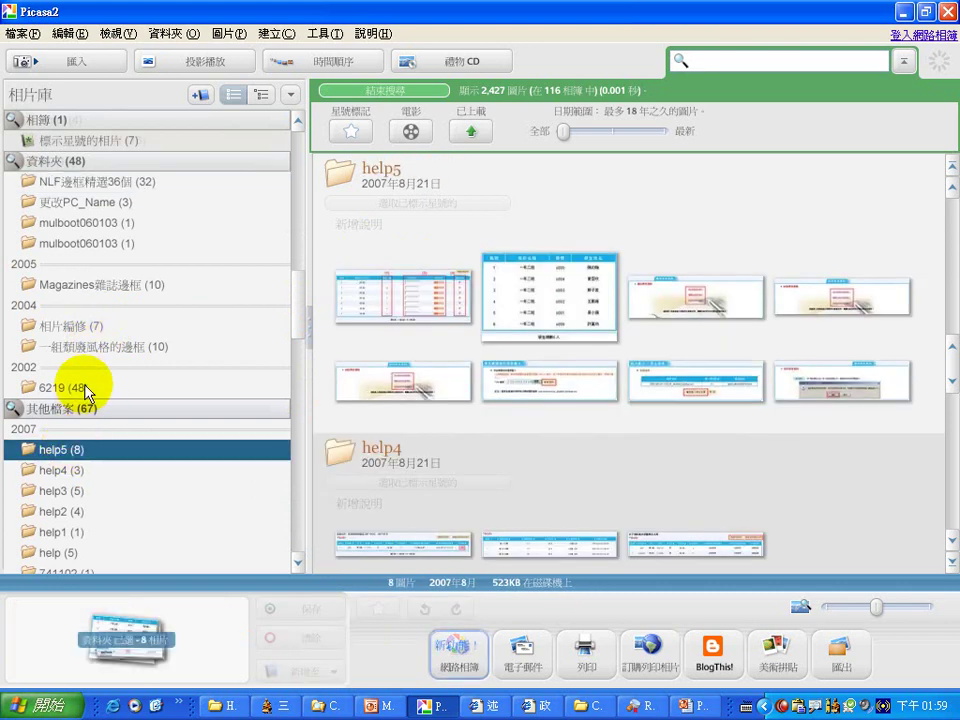
Star the first three frame images in the 一組頹廢風格的邊框 folder under 2004 and clear the image selection.
left_click(106, 347)
left_click_drag(320, 242, 655, 365)
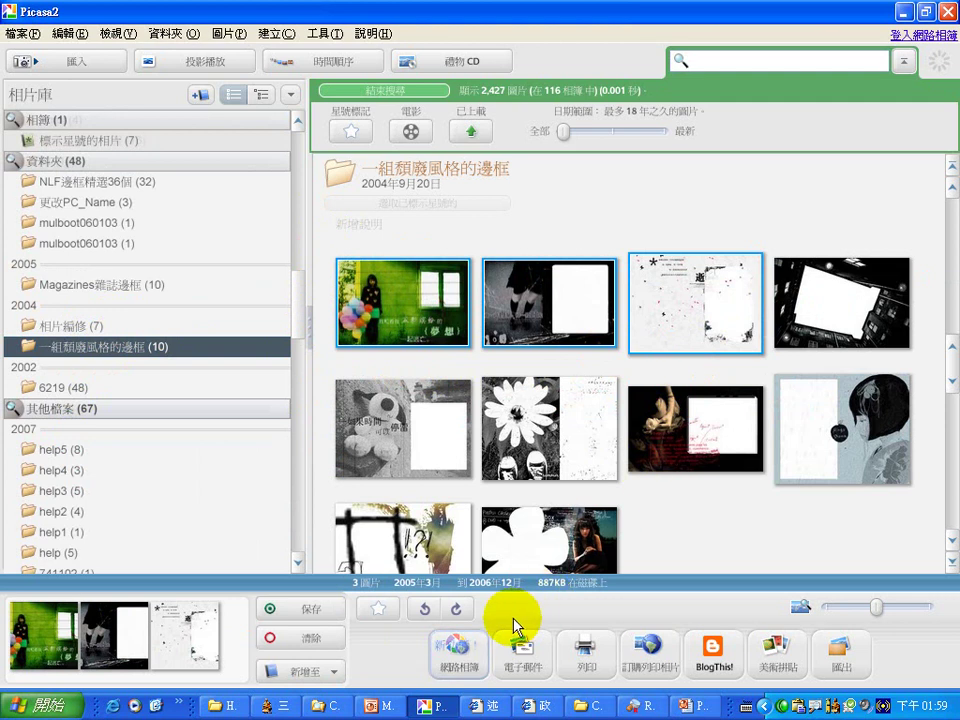
left_click(380, 608)
left_click(782, 521)
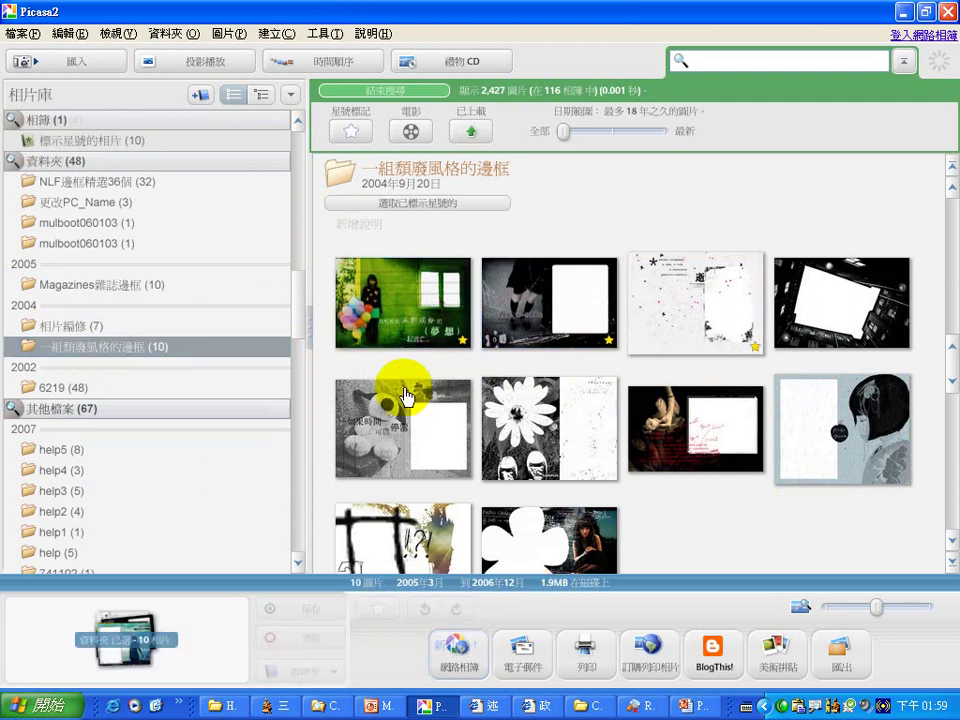
left_click_drag(300, 300, 283, 218)
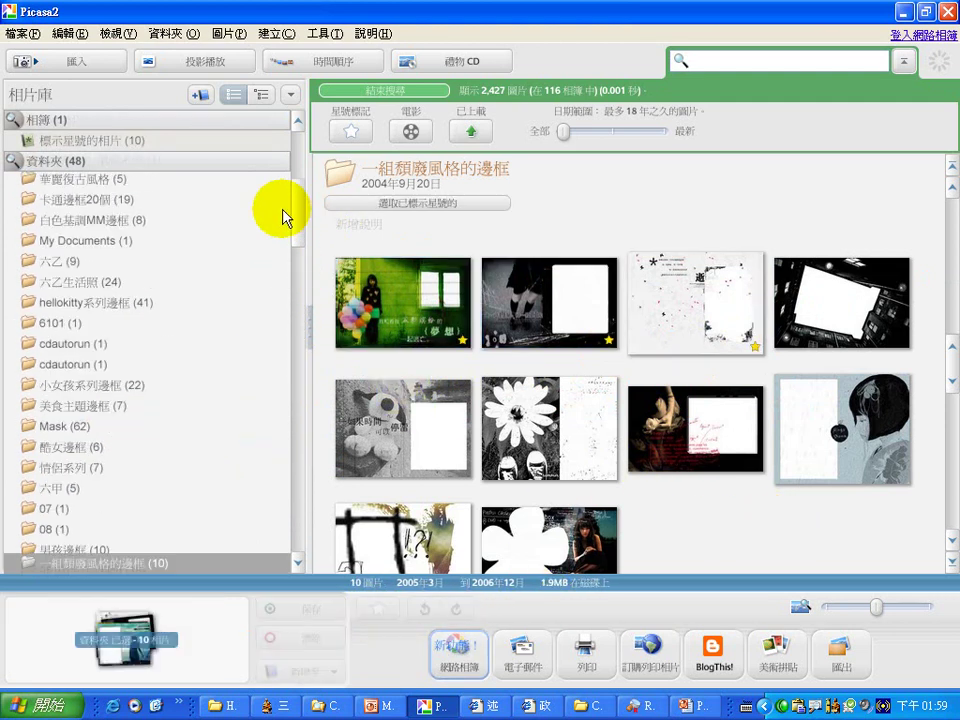
Filter the library to starred pictures and look through the matching photos in the 2004, 2007 and 2008 folders.
left_click(350, 133)
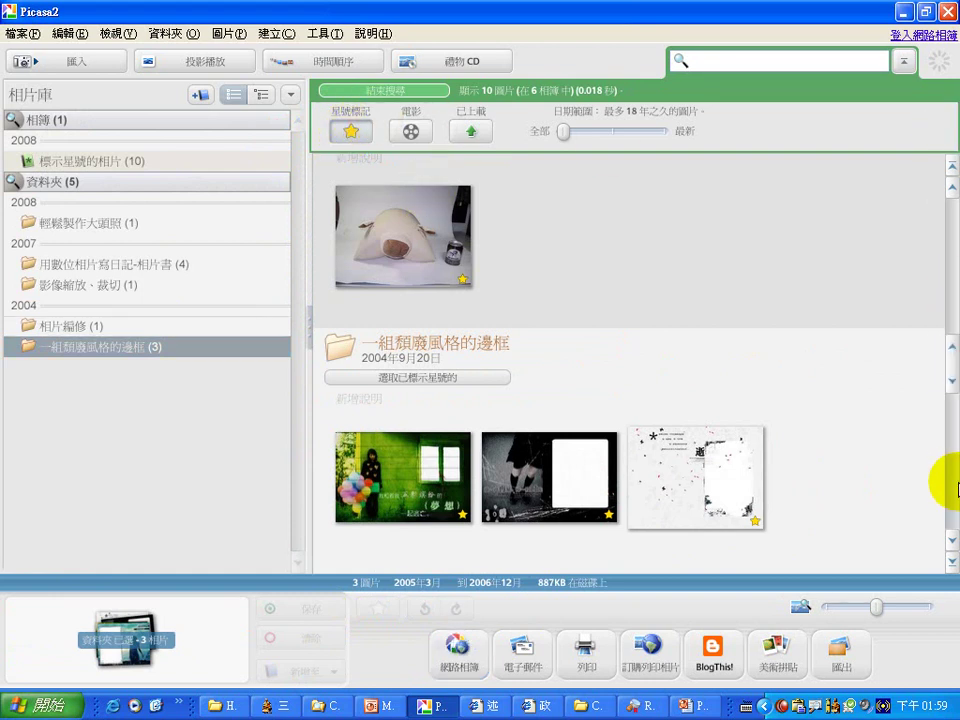
left_click(80, 325)
left_click(80, 286)
left_click(80, 266)
left_click(96, 223)
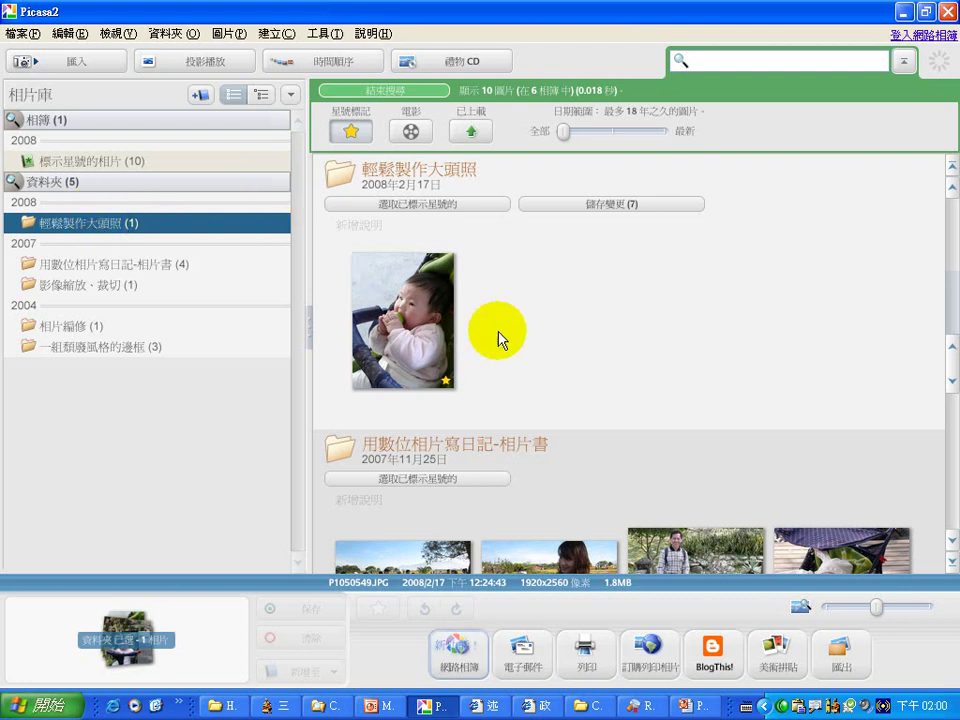
left_click(398, 345)
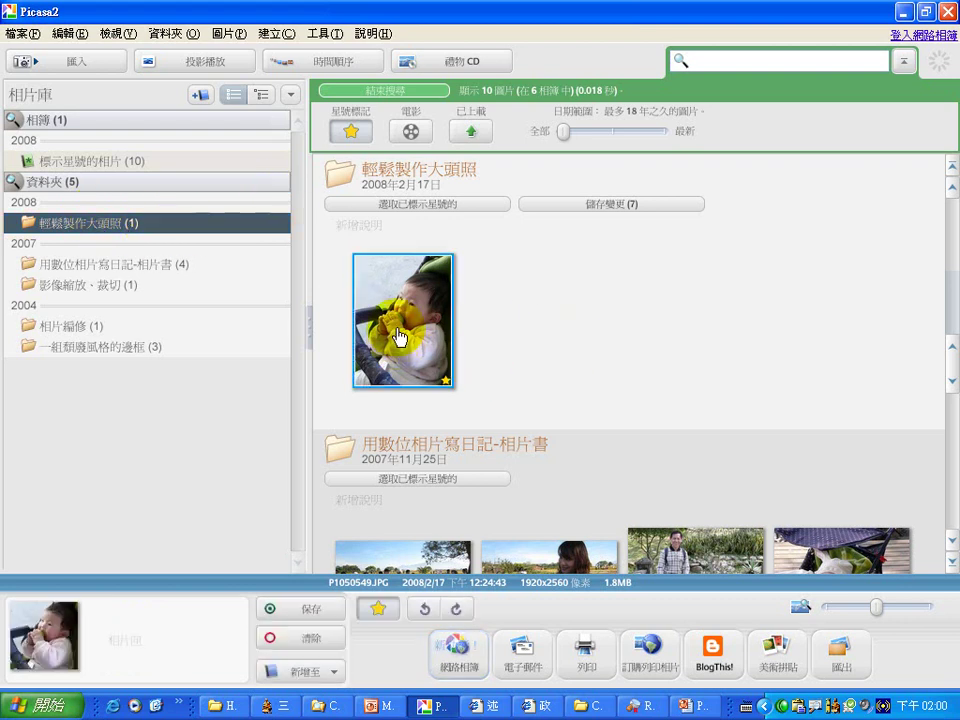
left_click(416, 566)
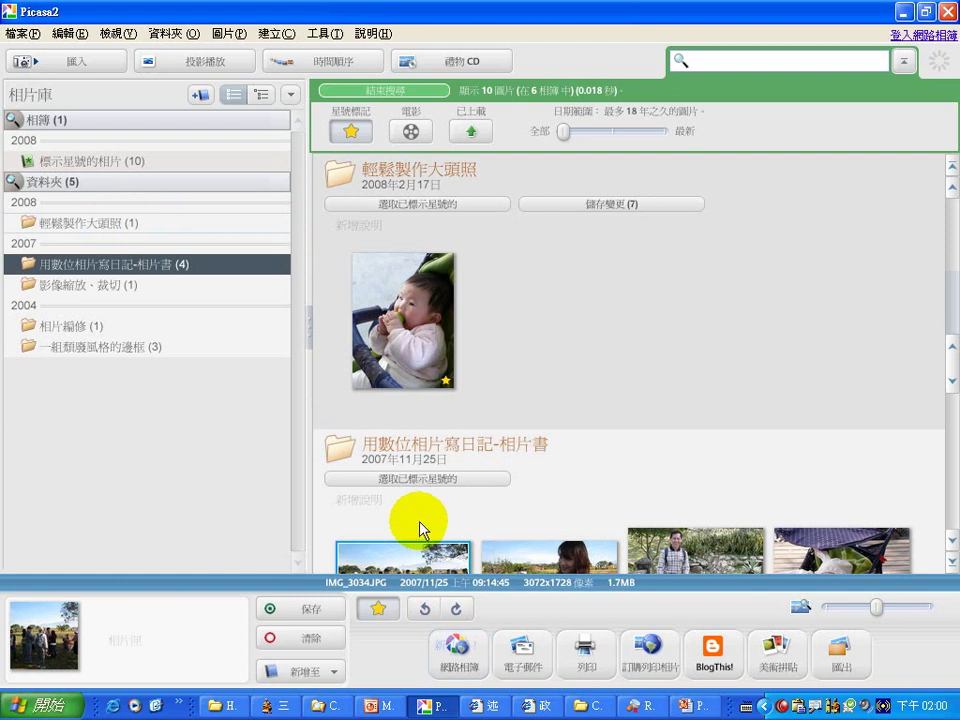
scroll(420, 520, "down", 3)
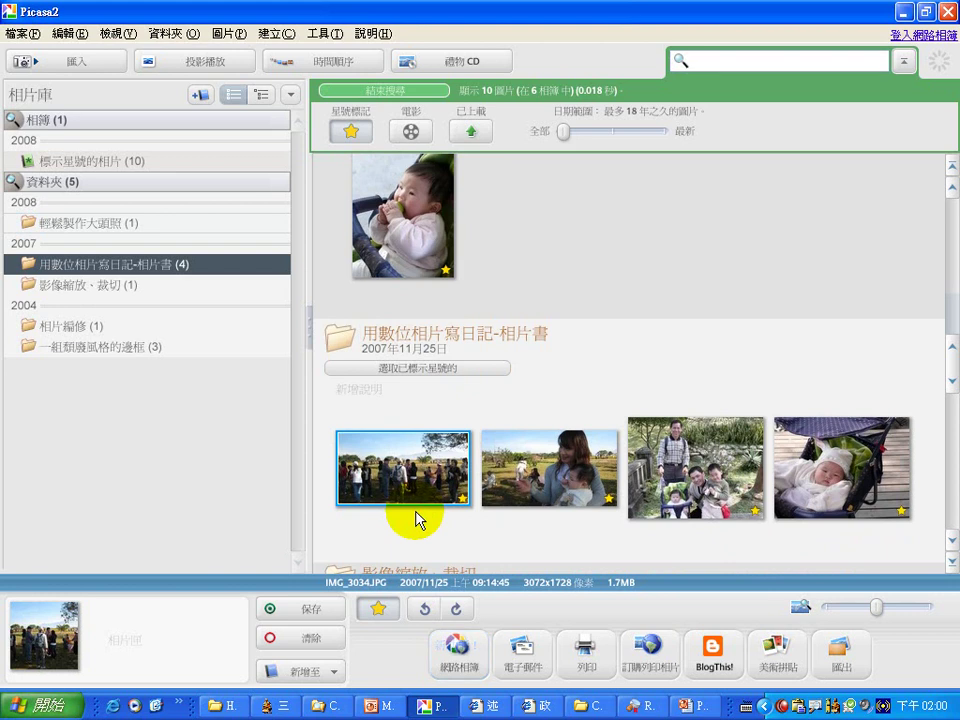
left_click(580, 706)
right_click(386, 428)
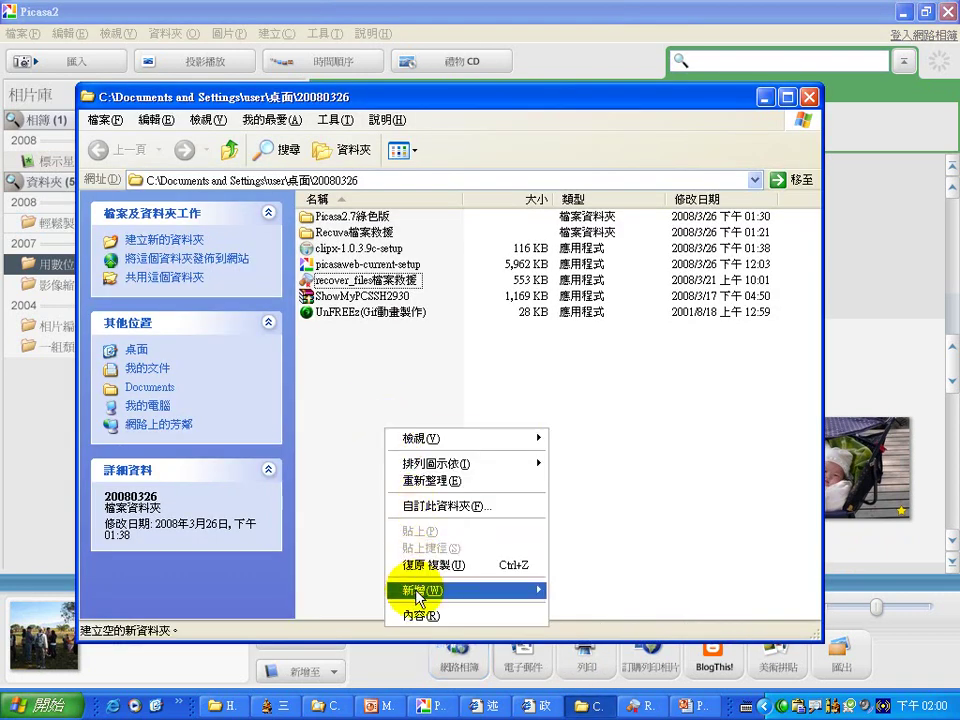
mouse_move(418, 592)
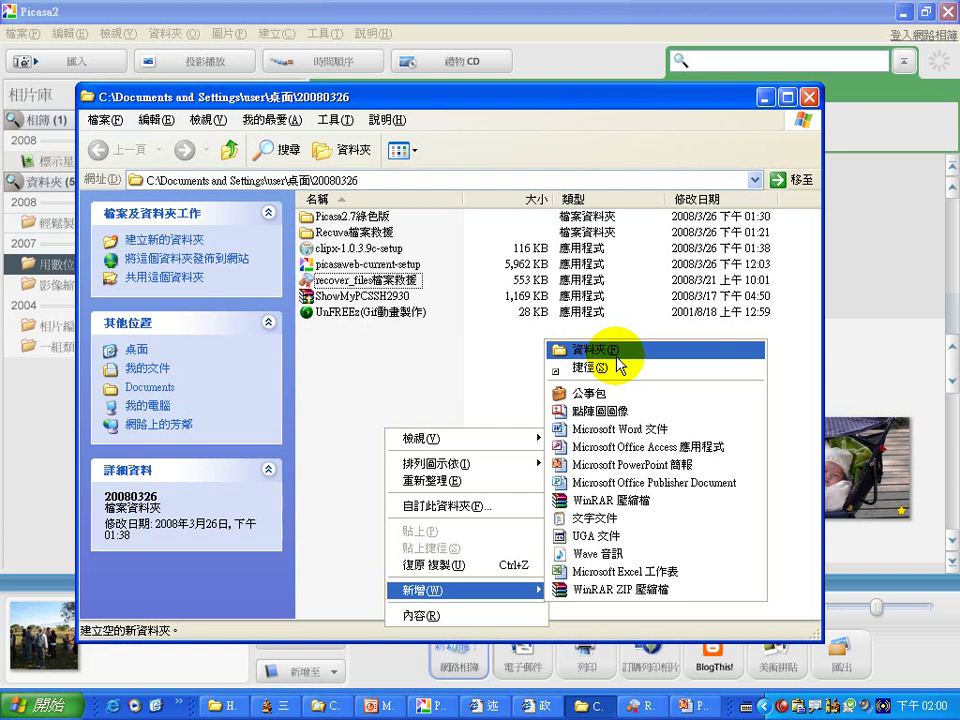
left_click(555, 65)
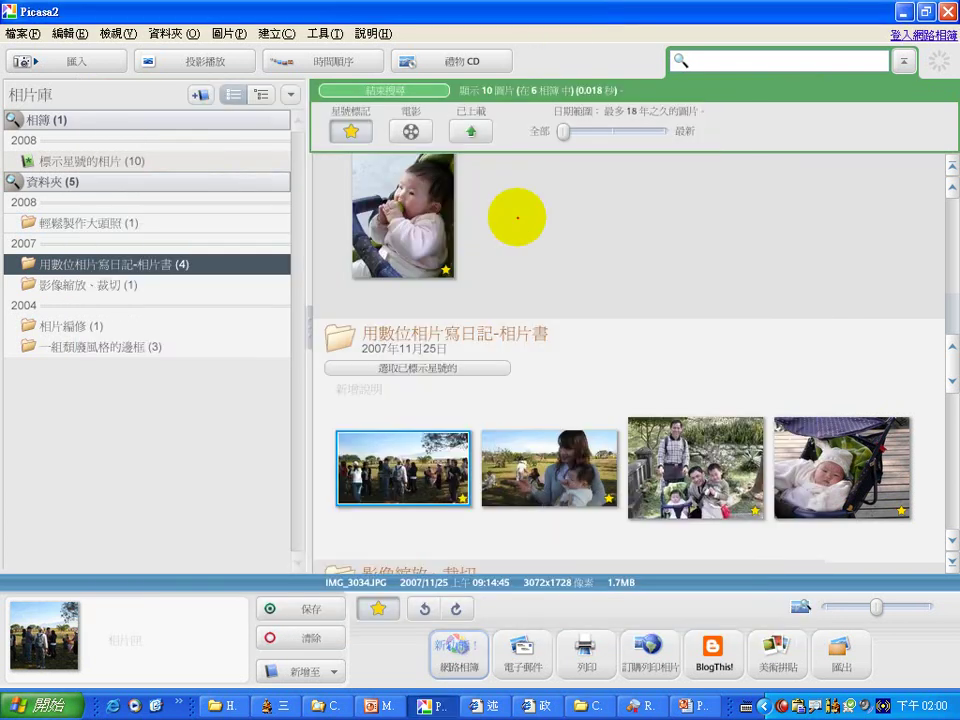
mouse_move(408, 222)
left_mouse_down()
mouse_move(461, 217)
mouse_move(487, 188)
left_mouse_up()
mouse_move(520, 468)
left_mouse_down()
mouse_move(545, 482)
mouse_move(591, 424)
left_mouse_up()
mouse_move(225, 456)
left_mouse_down()
mouse_move(145, 412)
mouse_move(236, 411)
mouse_move(212, 467)
left_mouse_up()
mouse_move(410, 455)
left_mouse_down()
mouse_move(242, 405)
mouse_move(201, 425)
left_mouse_up()
left_click_drag(372, 232, 214, 394)
mouse_move(118, 521)
left_mouse_down()
mouse_move(162, 480)
mouse_move(132, 484)
mouse_move(170, 498)
mouse_move(197, 455)
left_mouse_up()
left_click_drag(380, 208, 398, 245)
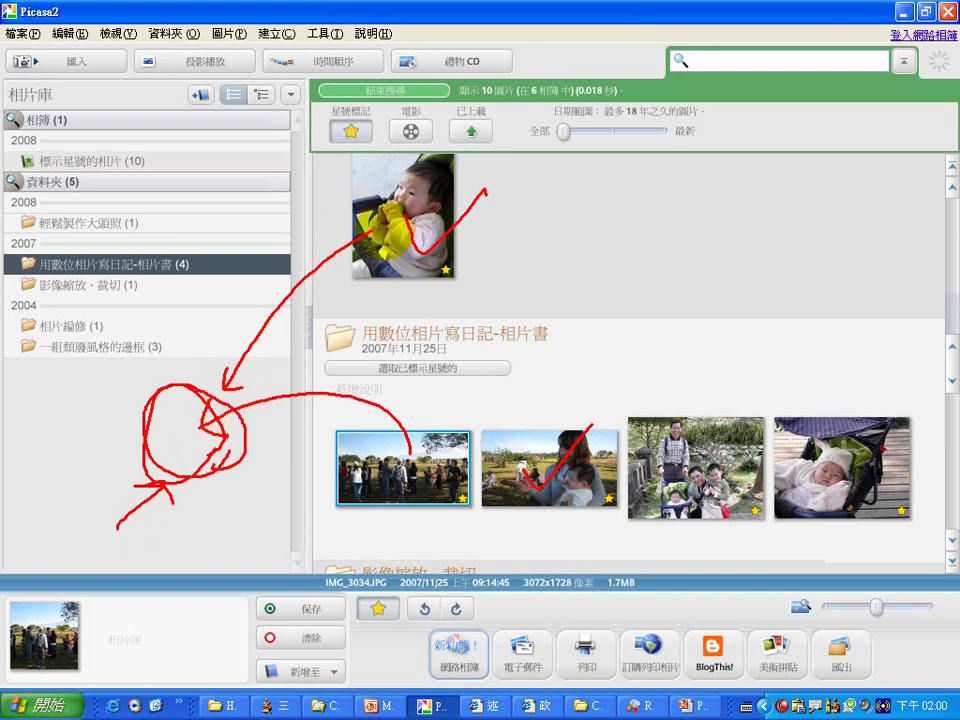
key("Escape")
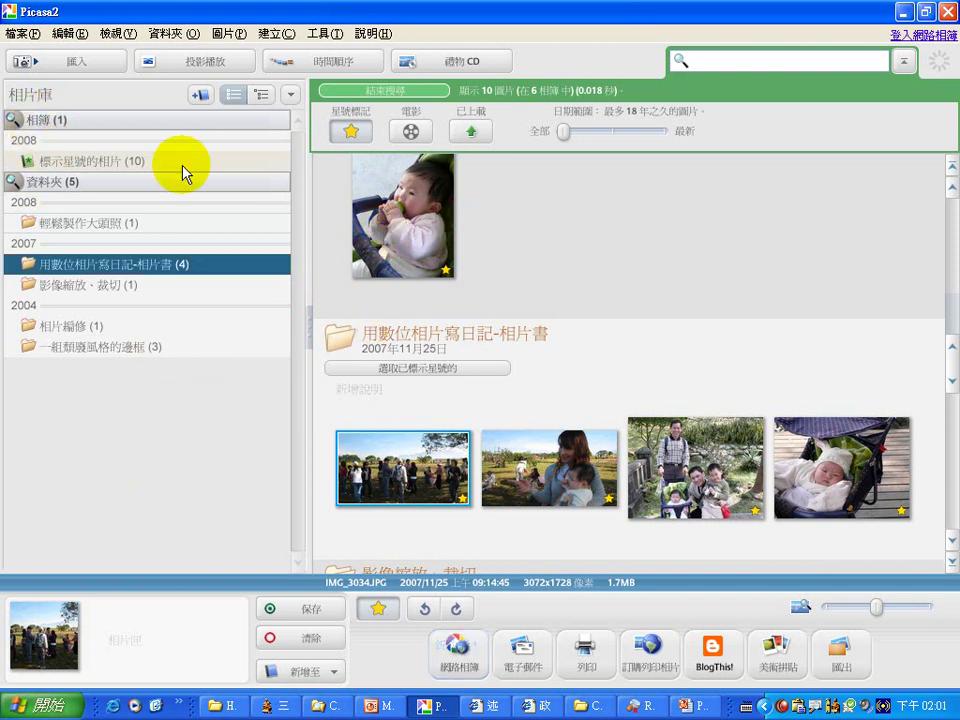
Close the filter view with the starred baby photo selected, check its add-to-album choices and view the 標示星號的相片 album.
left_click(412, 234)
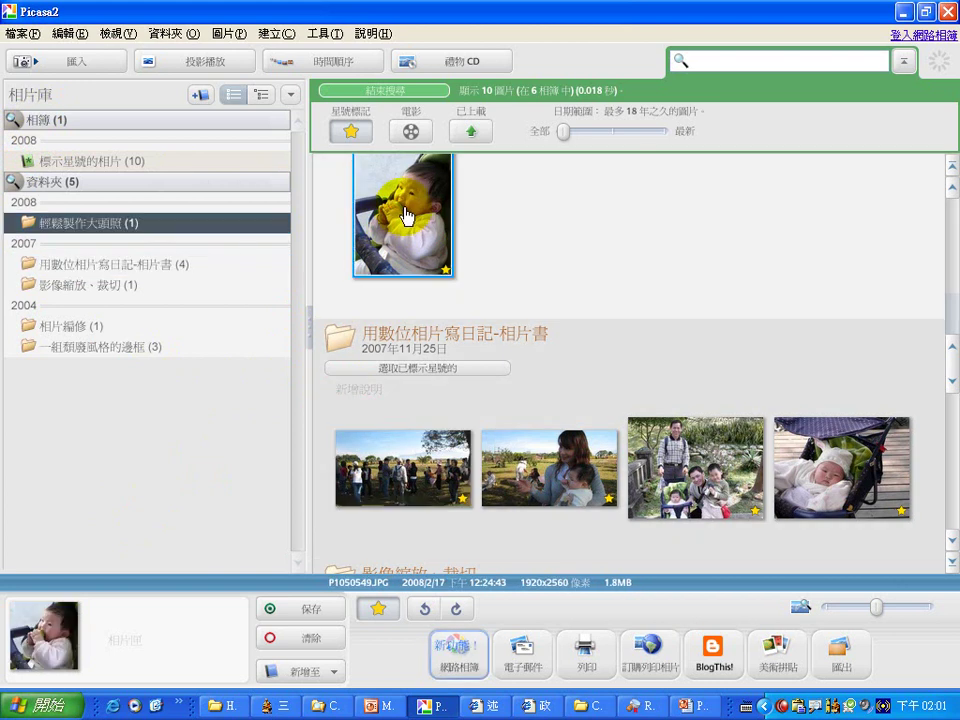
left_click(905, 65)
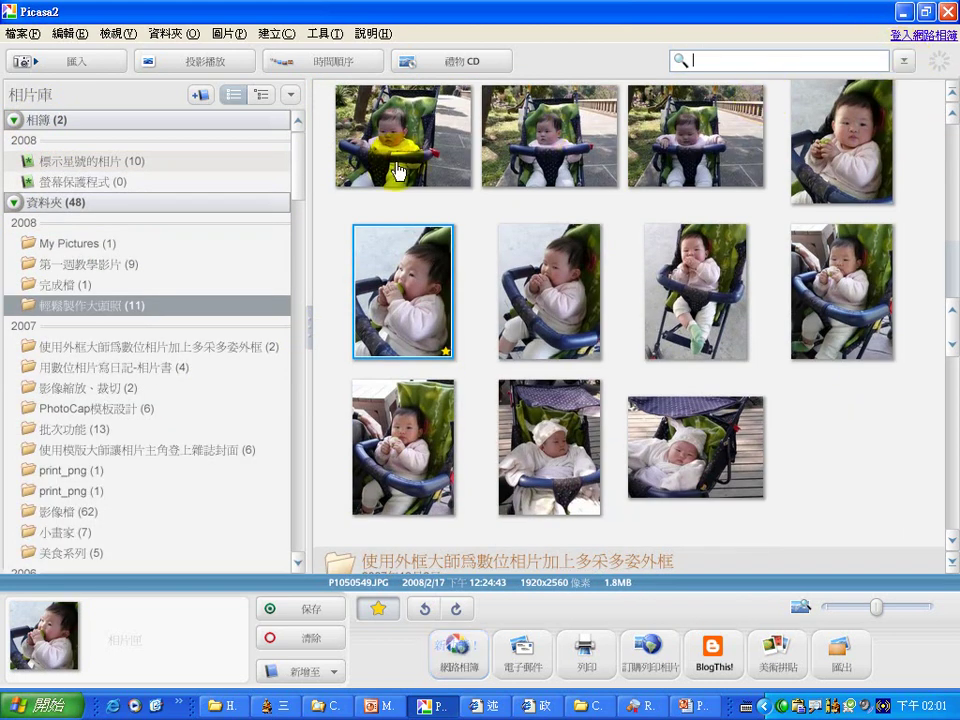
right_click(400, 275)
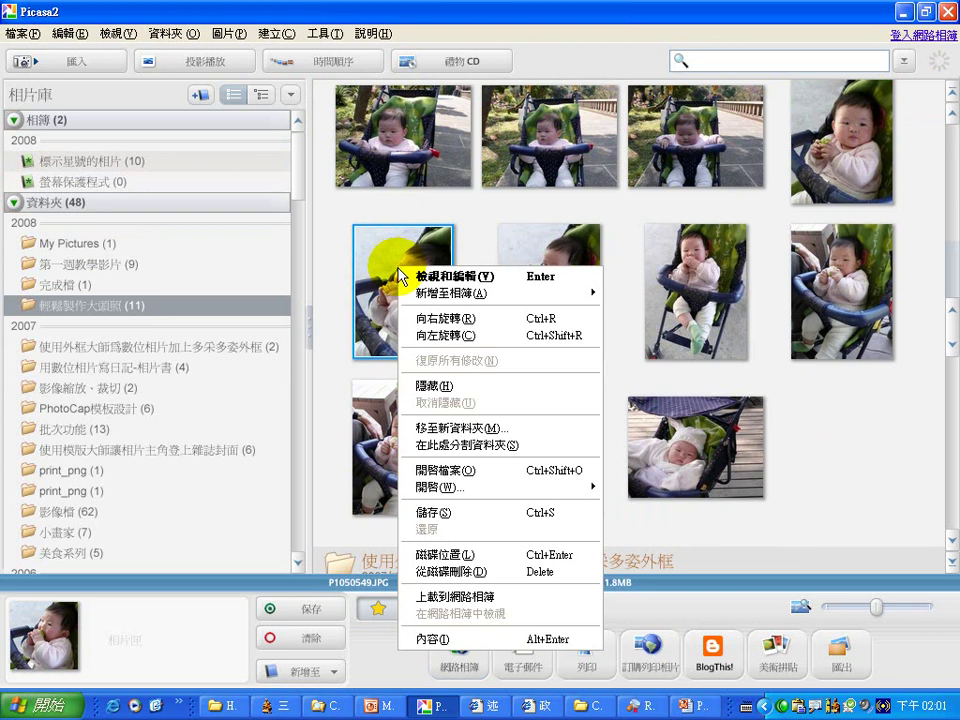
mouse_move(414, 296)
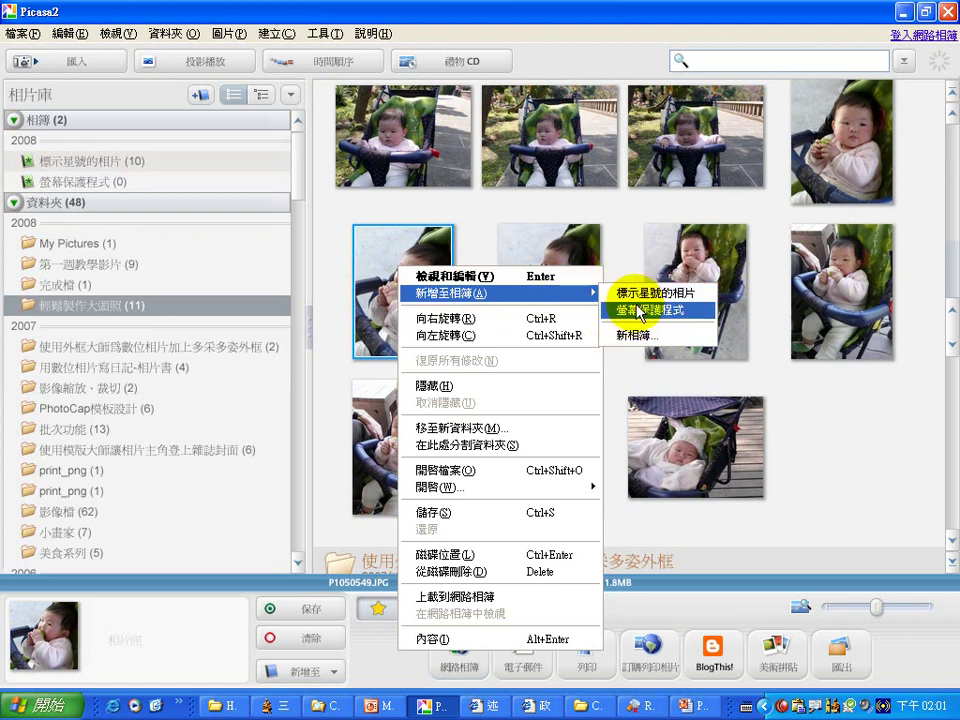
left_click(95, 167)
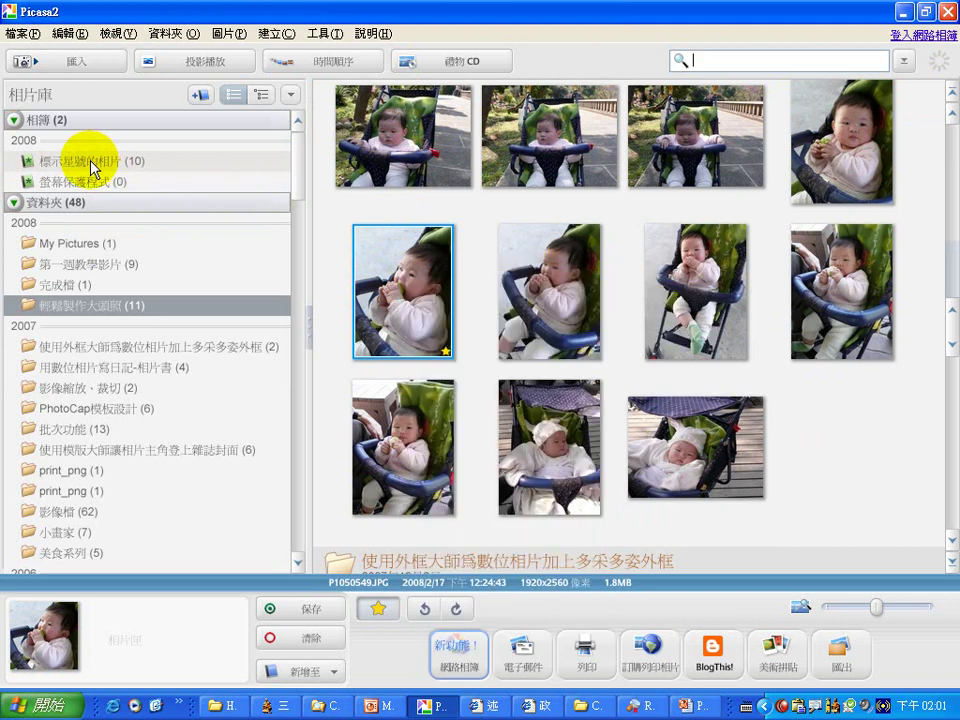
left_click(95, 167)
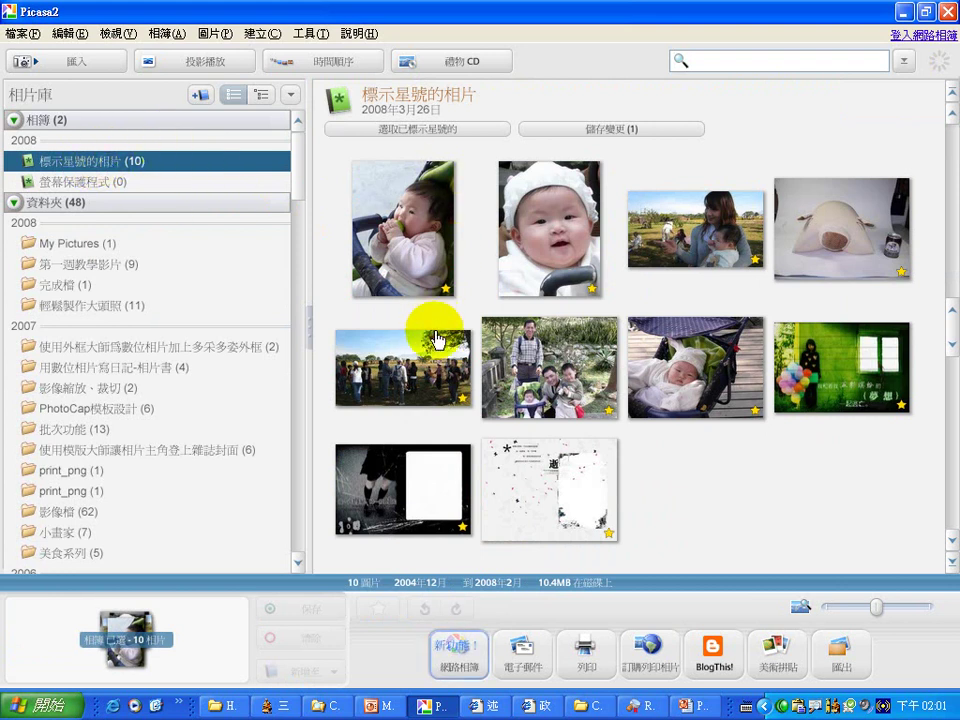
Add the first photo of the 輕鬆製作大頭照 folder to a new album named 春節旅遊.
left_click(64, 285)
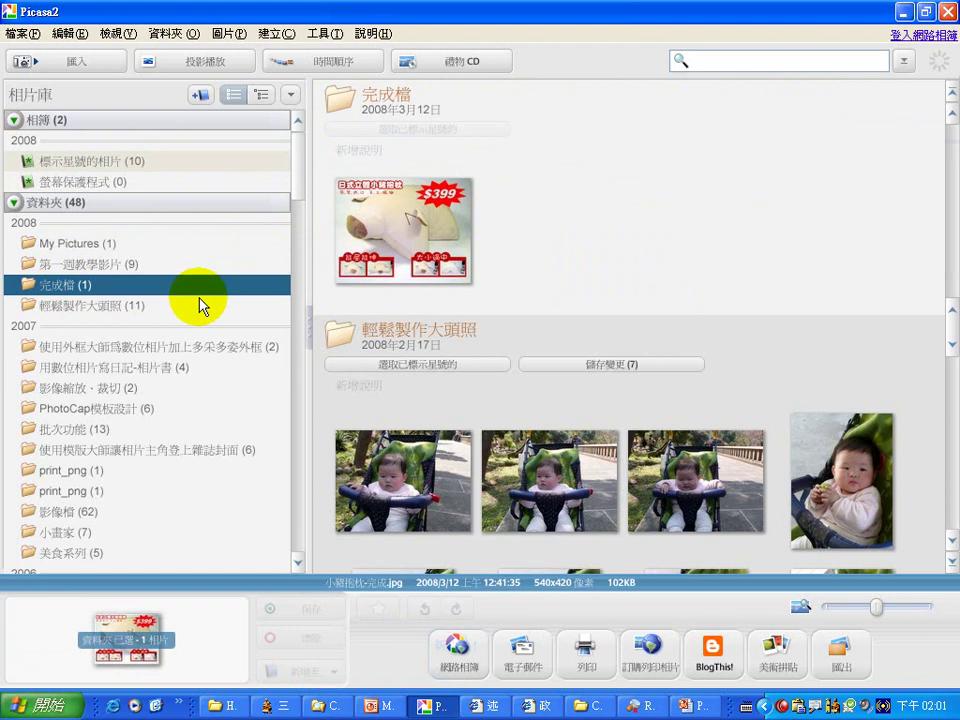
left_click(398, 489)
right_click(398, 484)
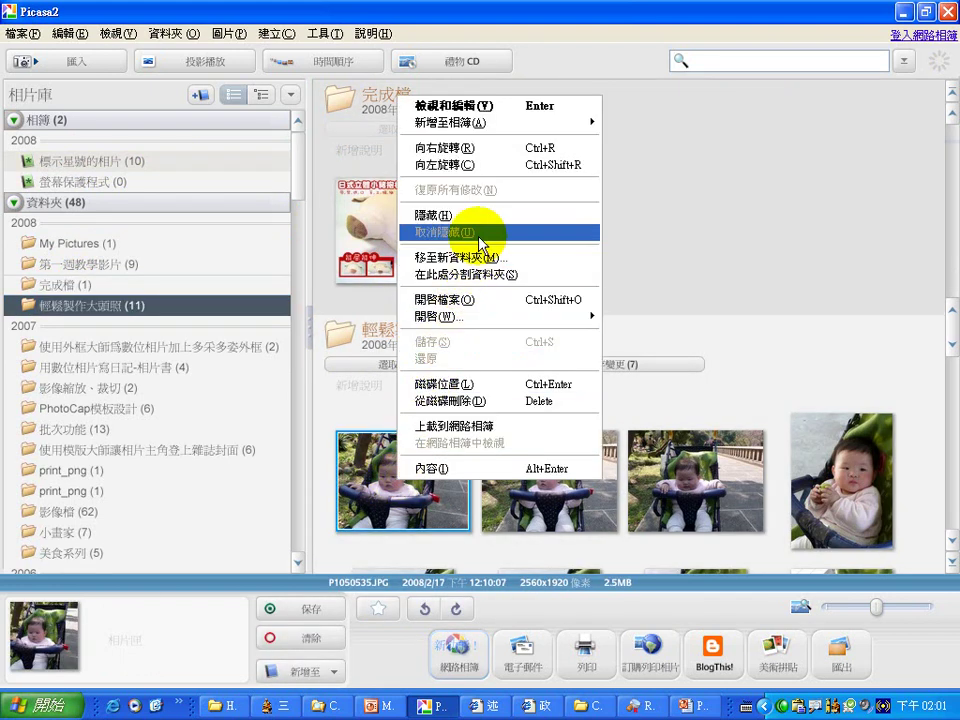
mouse_move(583, 122)
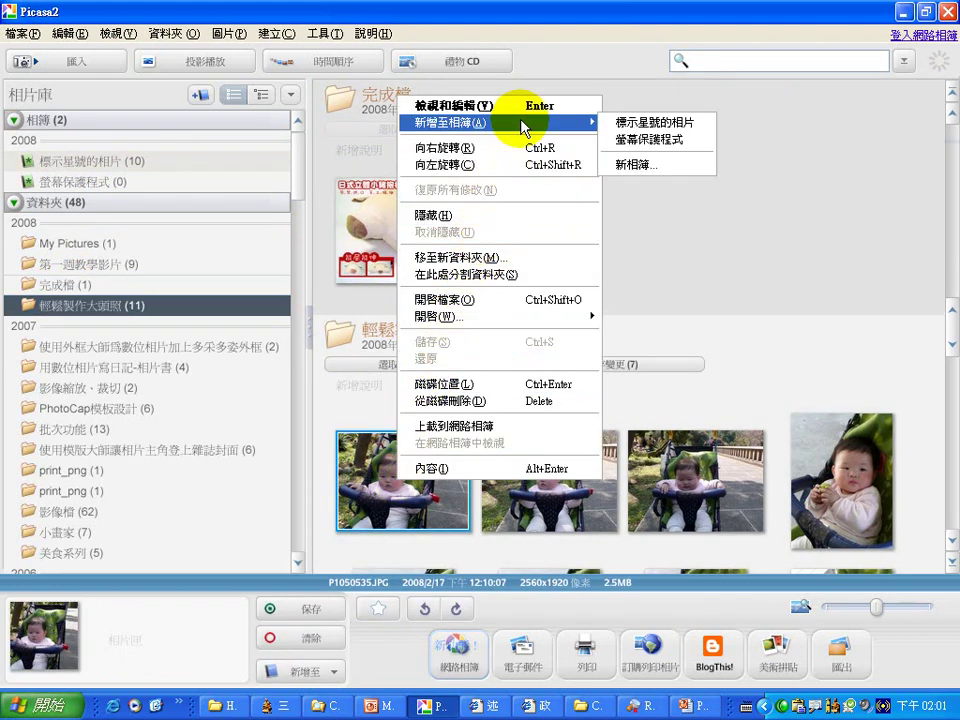
left_click(637, 165)
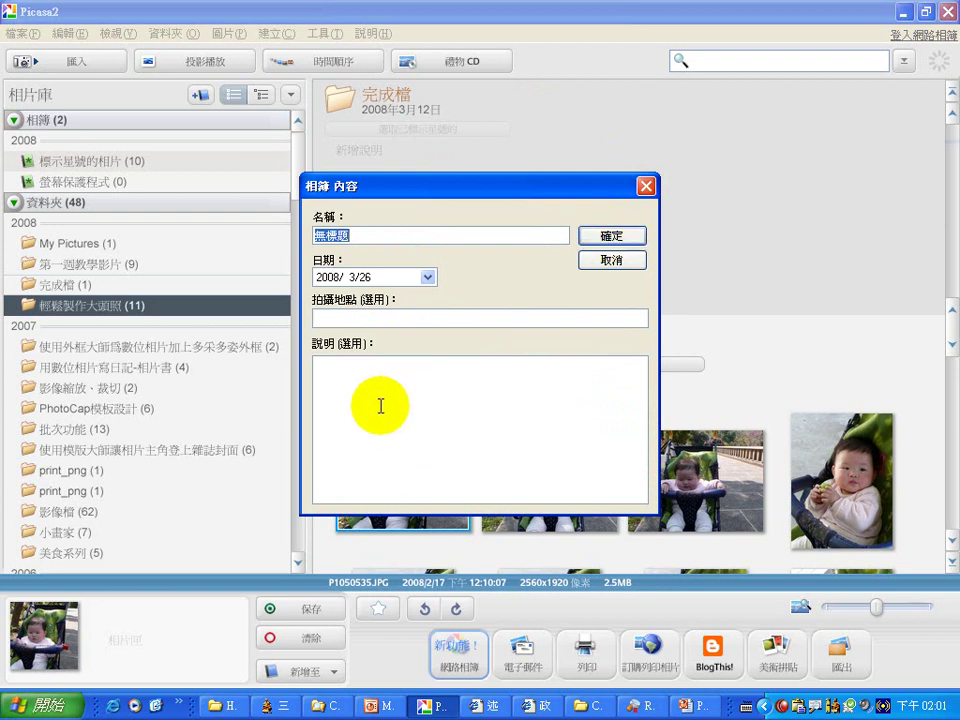
key("ctrl+space")
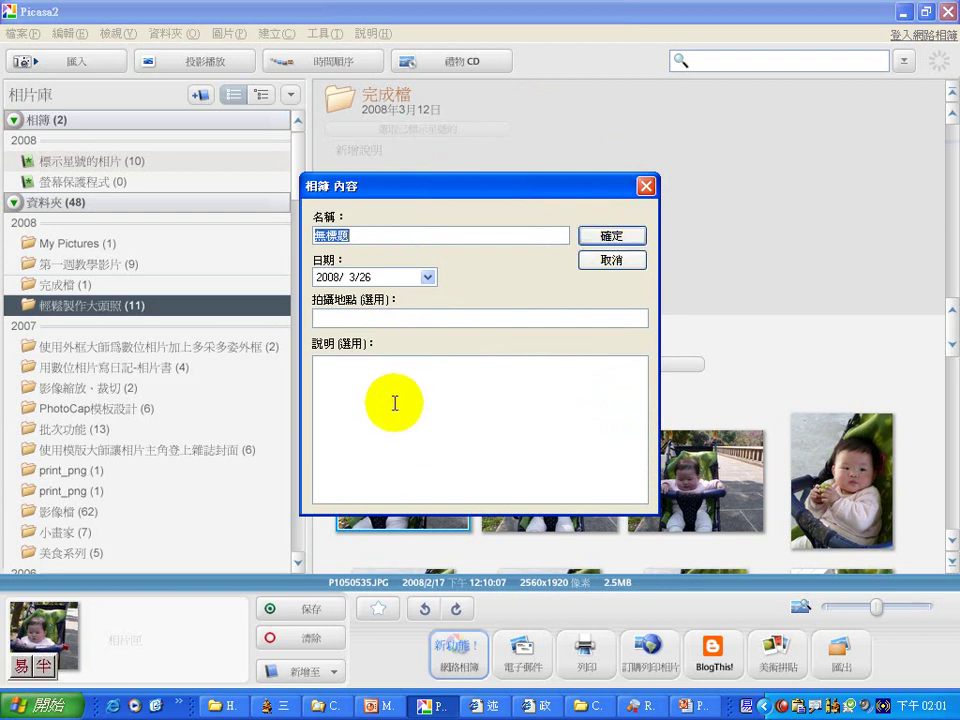
left_click(746, 705)
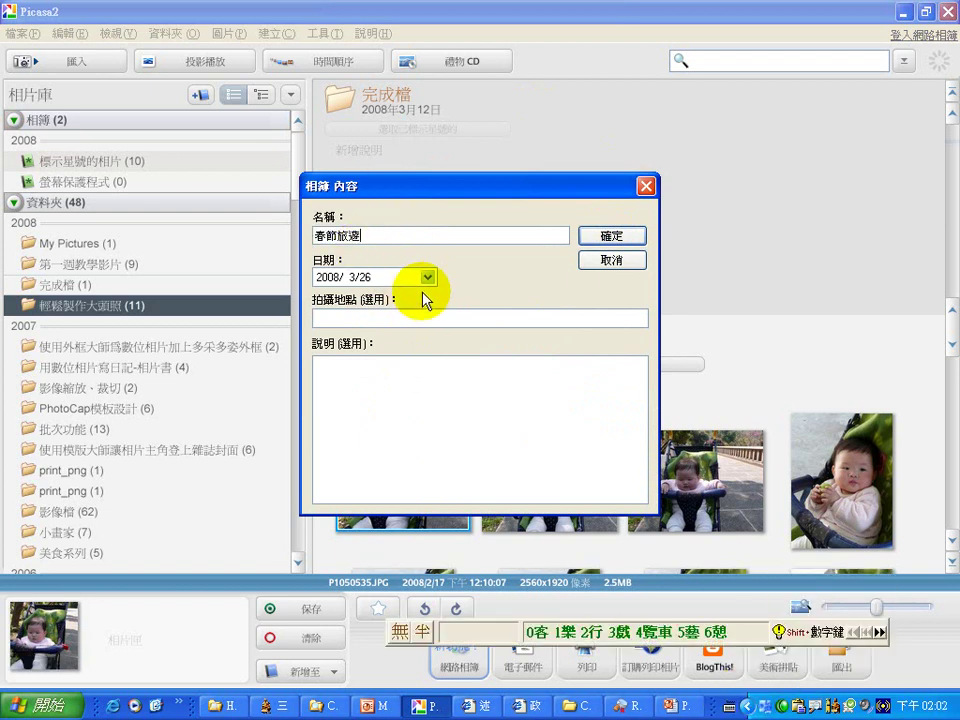
left_click(638, 238)
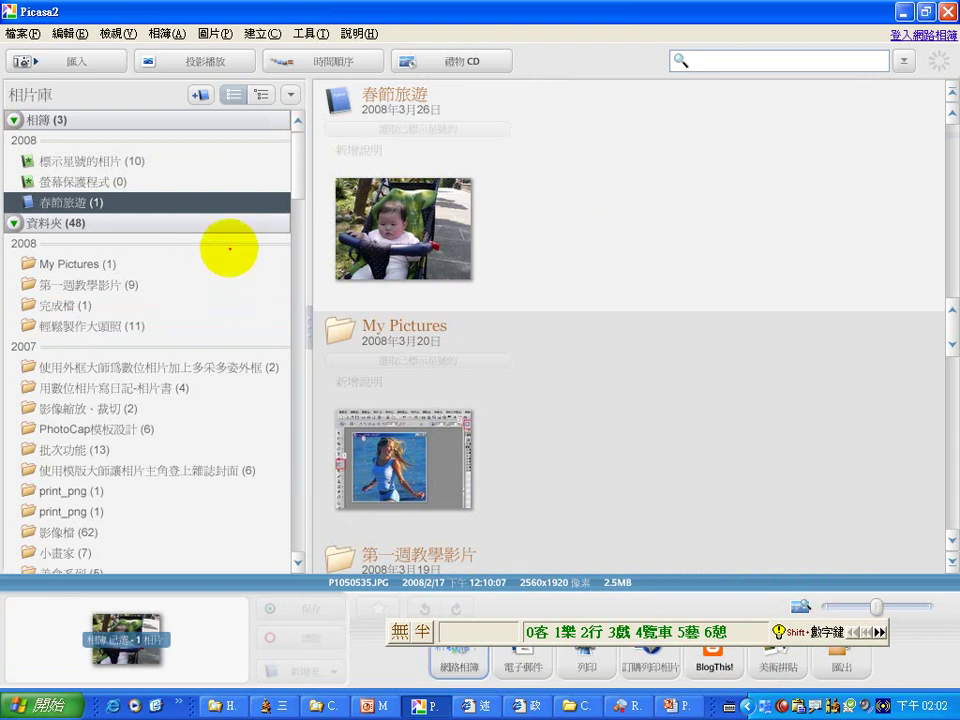
mouse_move(115, 212)
left_mouse_down()
mouse_move(10, 243)
mouse_move(48, 177)
mouse_move(100, 226)
left_mouse_up()
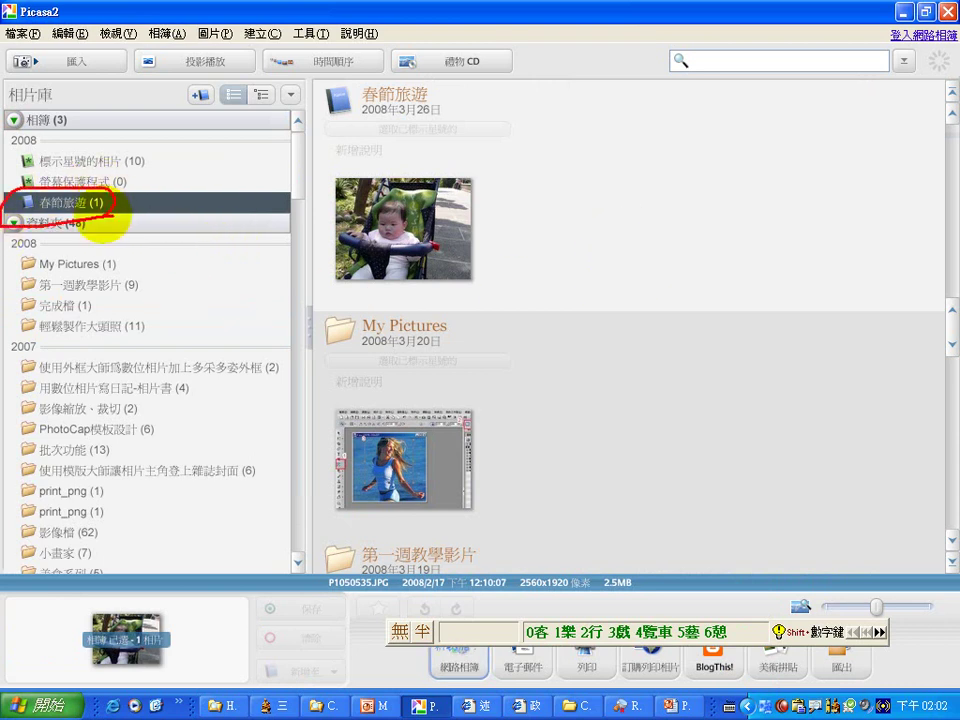
key("Escape")
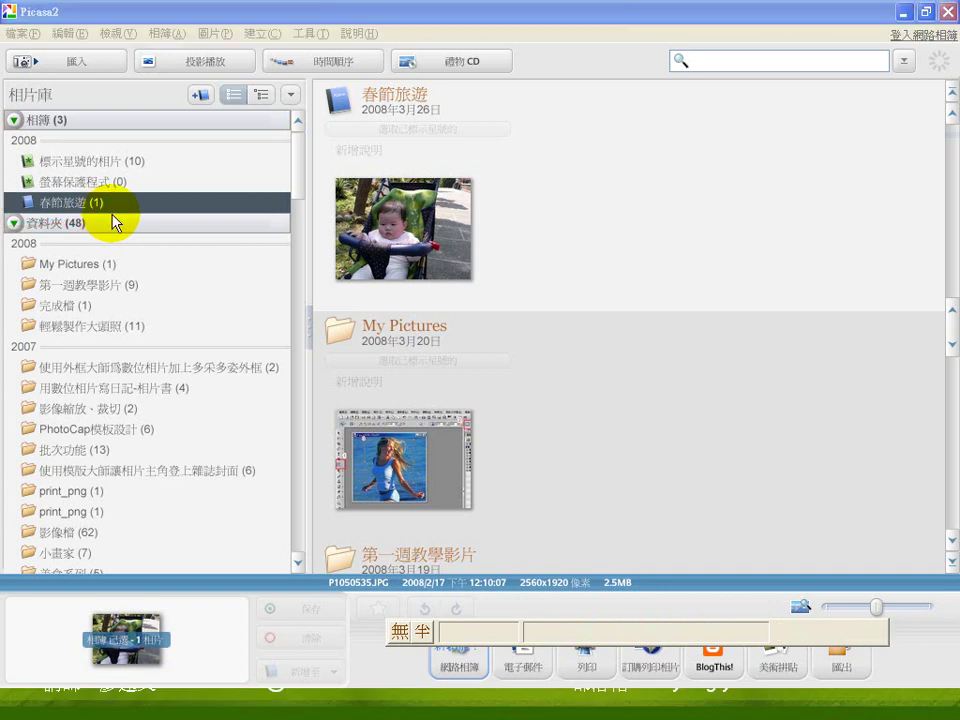
Add the second, third and sunflower photos from the PhotoCap模板設計 folder to the 春節旅遊 album and review the album's pictures.
left_click(70, 429)
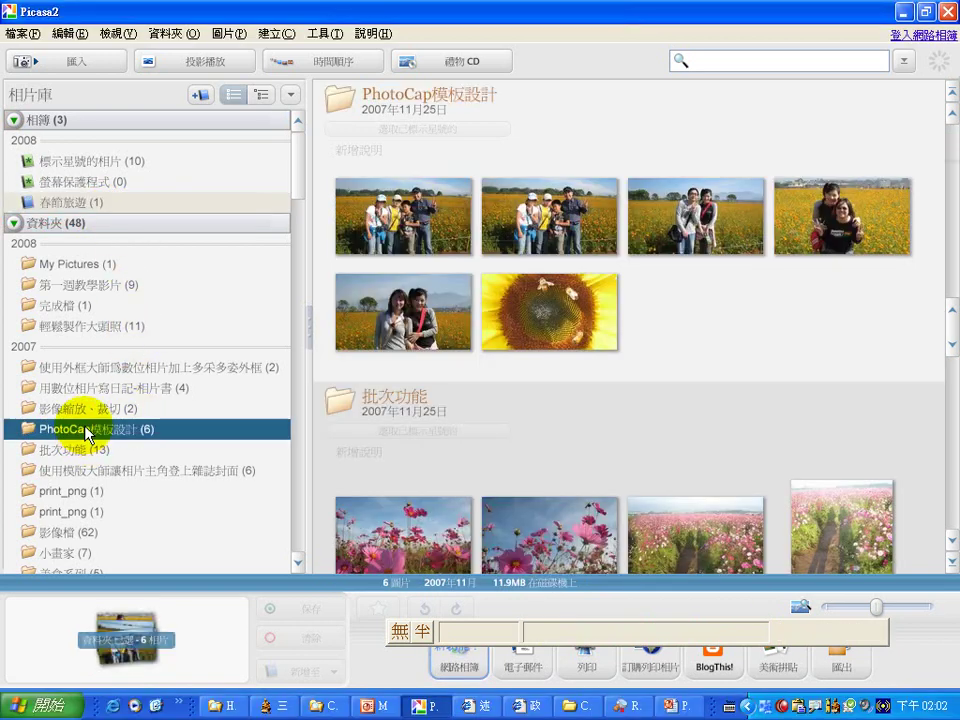
left_click_drag(739, 343, 558, 218)
right_click(570, 226)
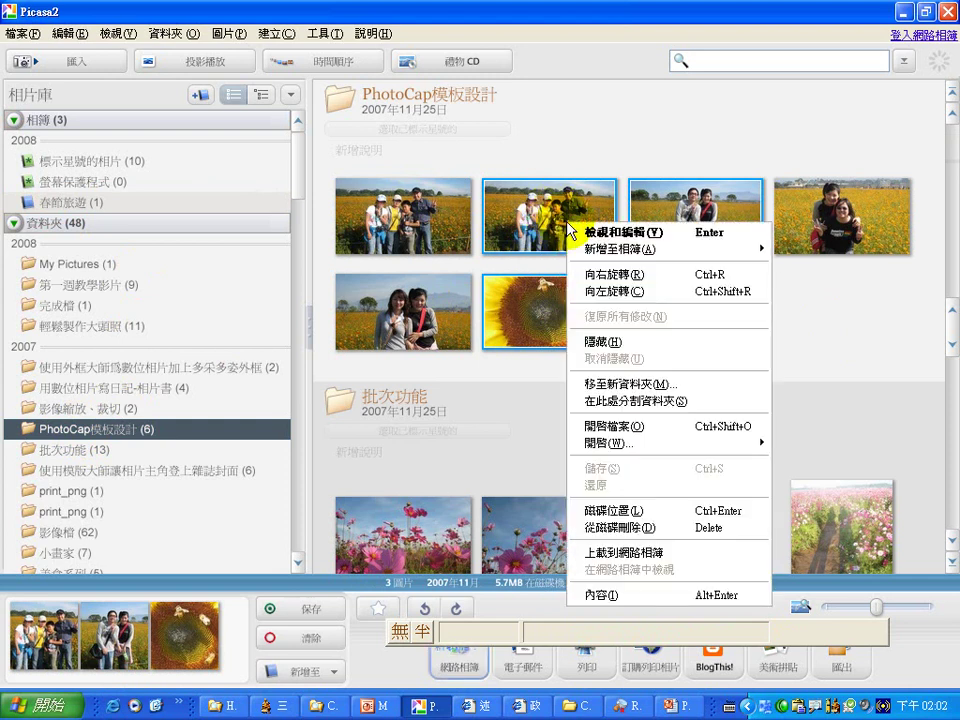
mouse_move(640, 248)
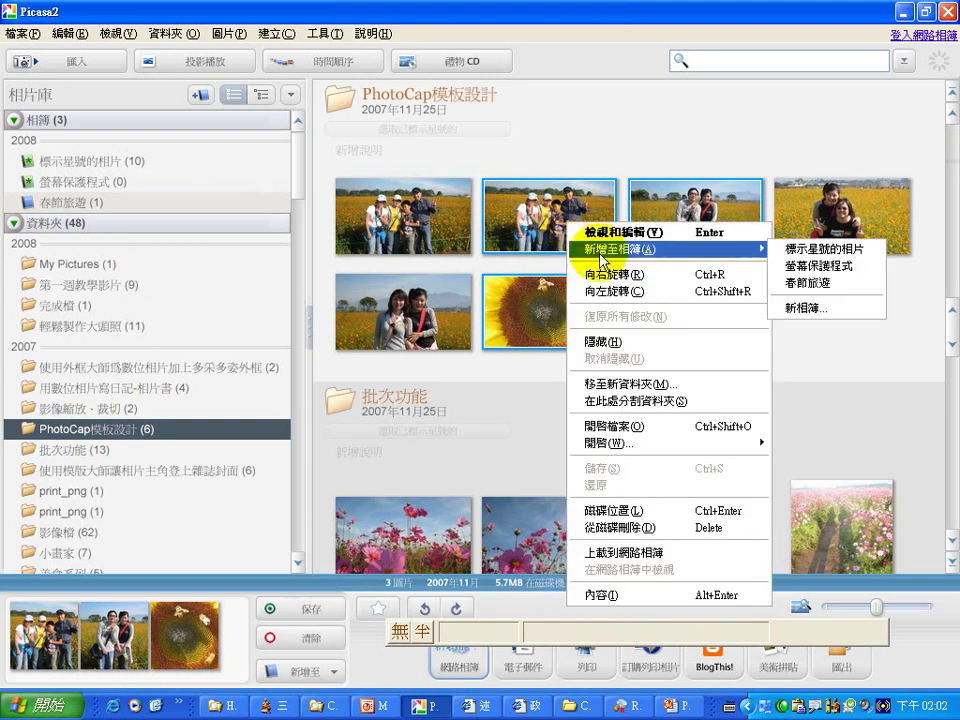
left_click(818, 285)
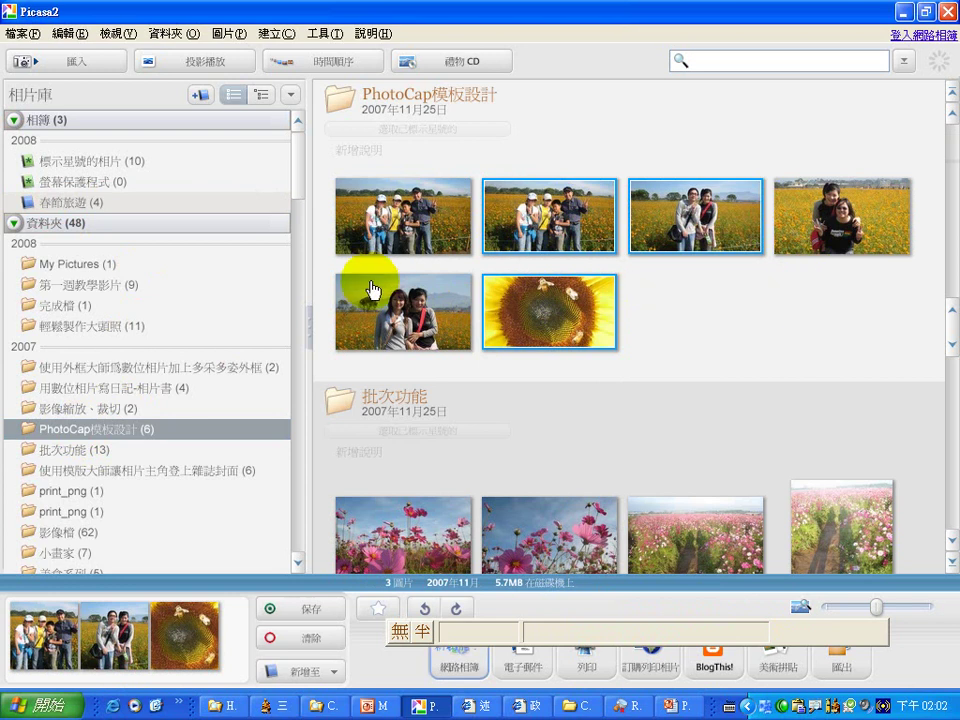
left_click(72, 205)
left_click(440, 232)
left_click(550, 230)
left_click(856, 217)
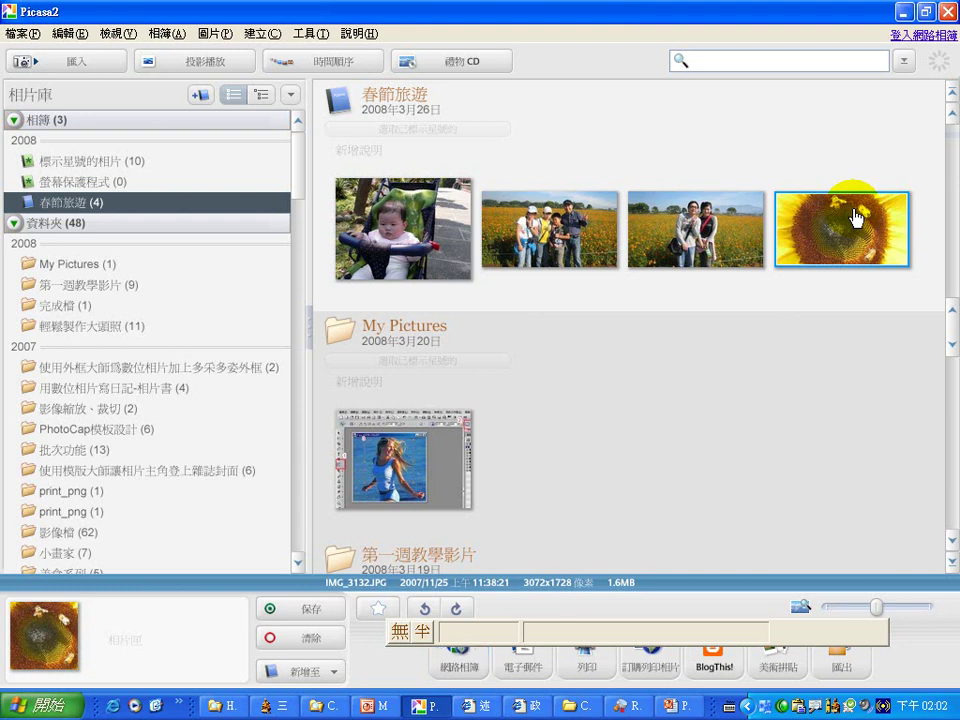
Add the second row's last three photos and the third row's second photo from 輕鬆製作大頭照 to the 春節旅遊 album and view it.
left_click(118, 326)
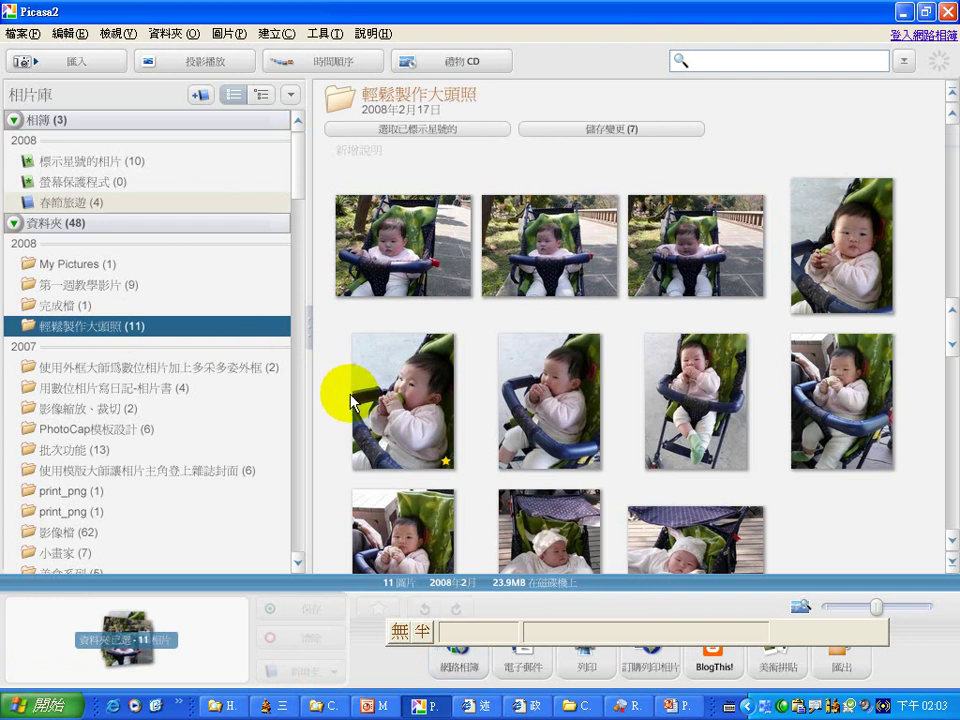
left_click_drag(920, 503, 592, 398)
right_click(592, 398)
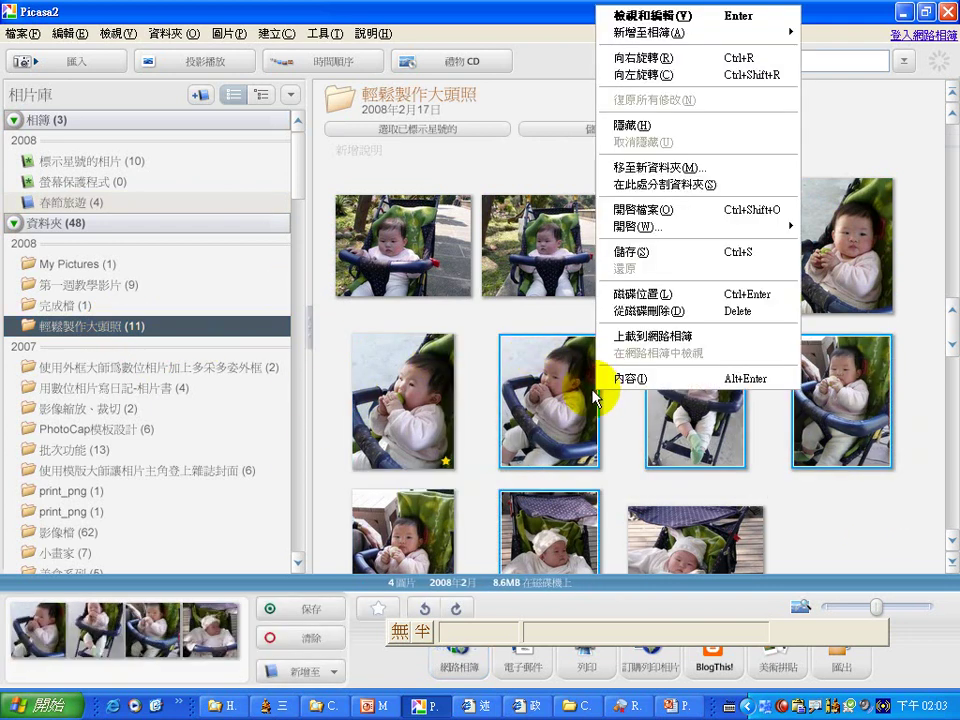
mouse_move(675, 35)
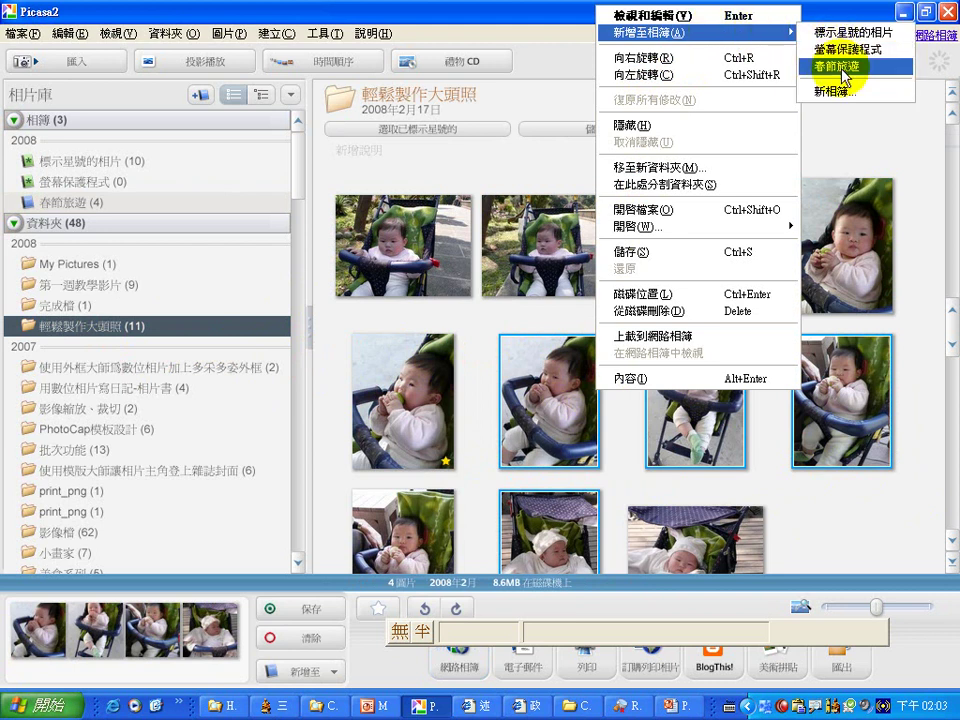
left_click(845, 76)
left_click(85, 205)
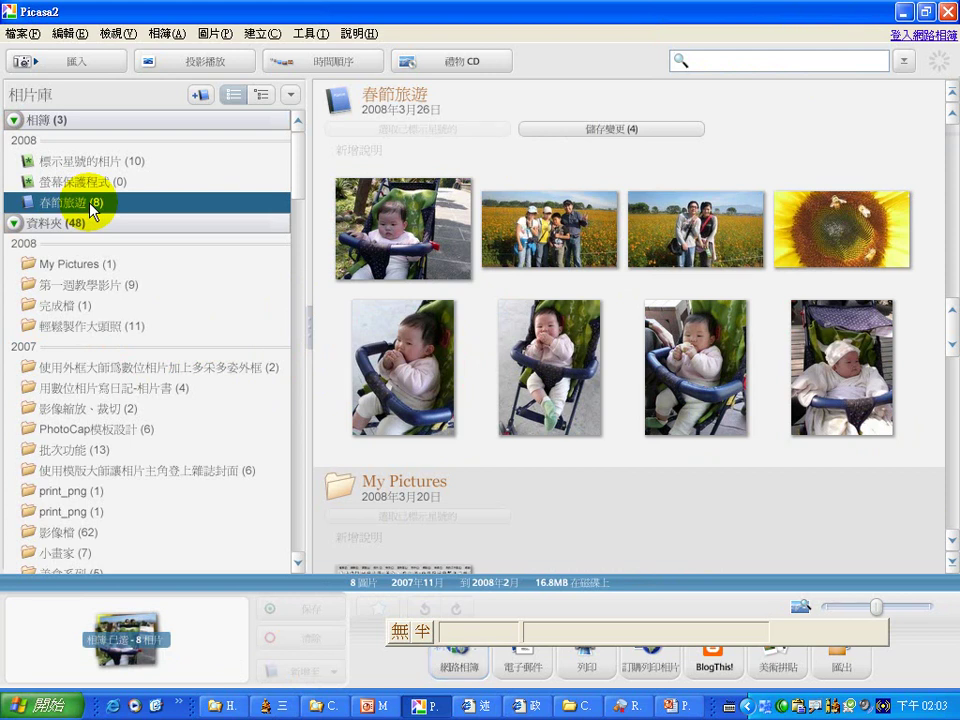
left_click(299, 310)
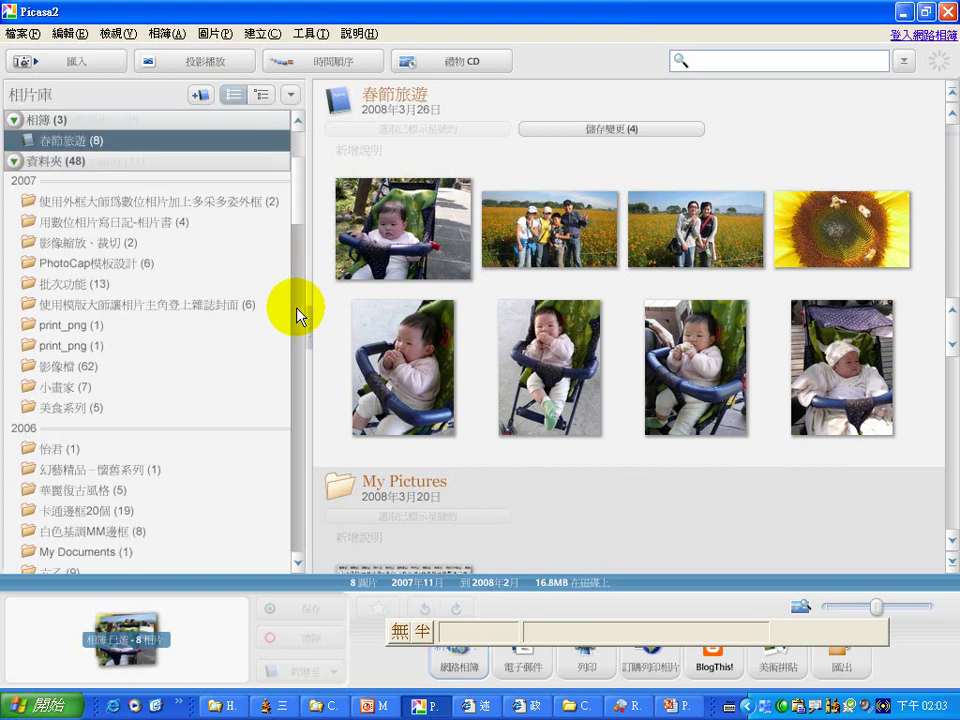
left_click(297, 300)
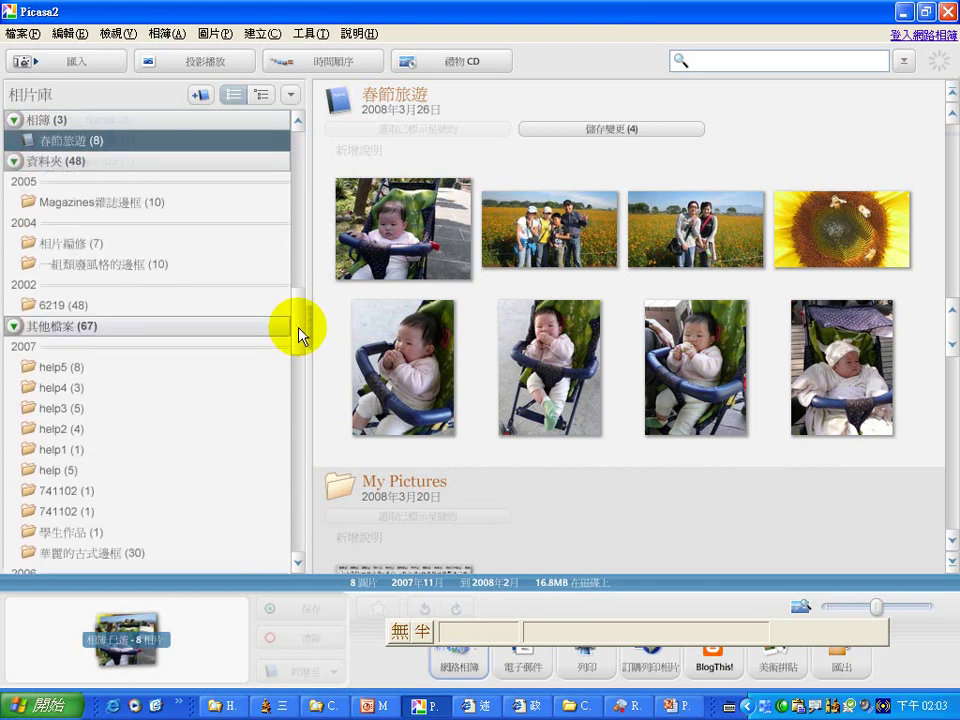
left_click_drag(299, 330, 314, 145)
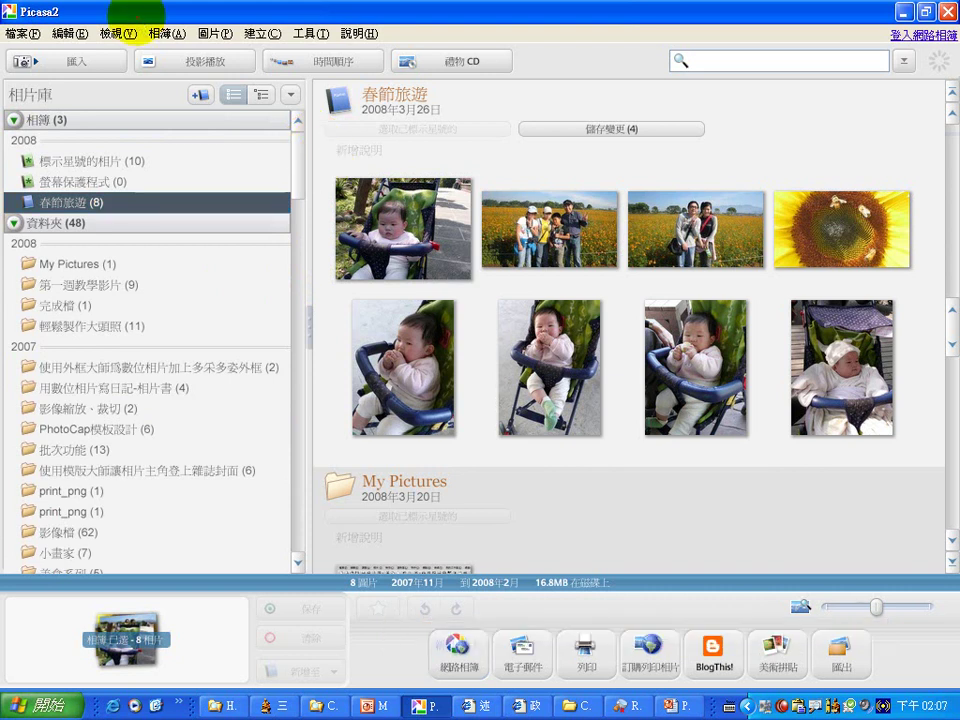
mouse_move(90, 265)
left_mouse_down()
mouse_move(72, 355)
mouse_move(8, 262)
mouse_move(145, 288)
mouse_move(105, 335)
left_mouse_up()
key("Escape")
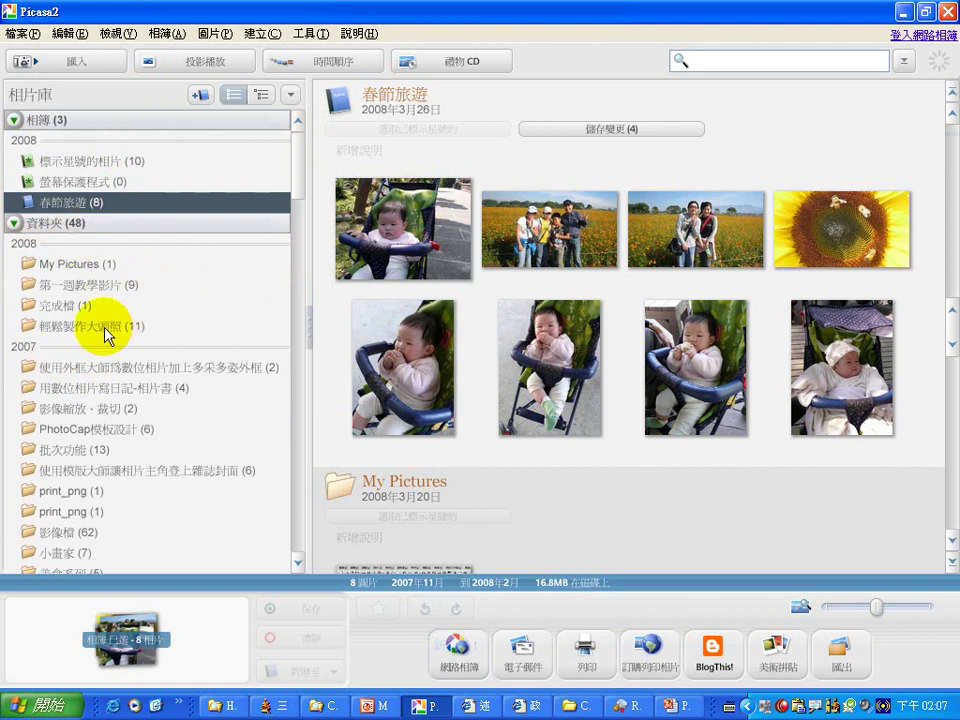
Switch the folder list to tree view (樹狀檢視) and expand the 資料夾 collection.
left_click(125, 33)
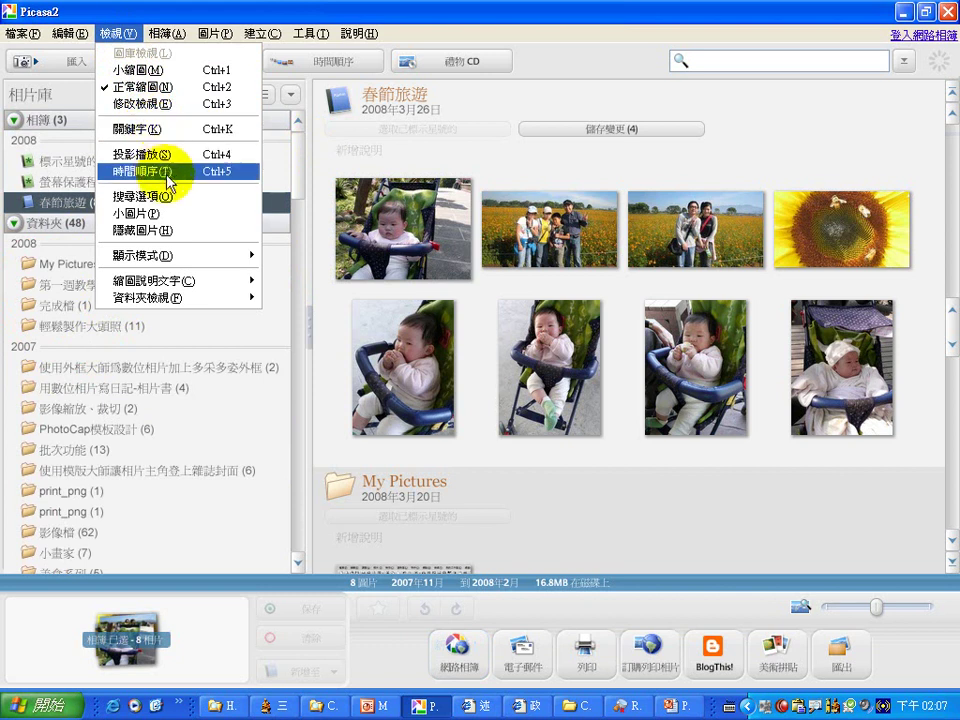
mouse_move(175, 304)
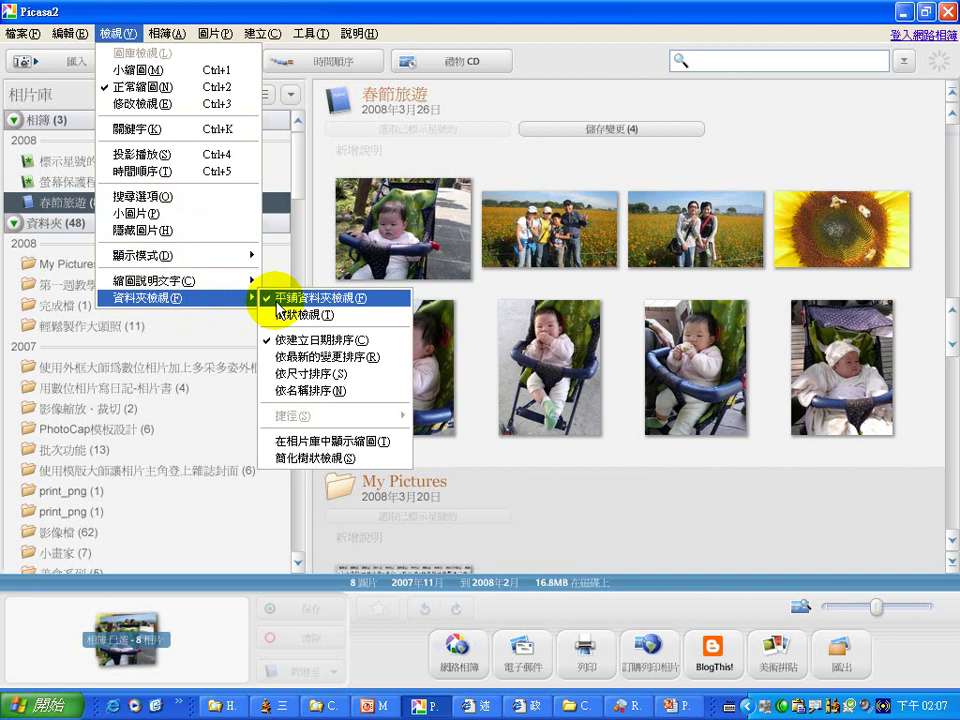
left_click(279, 315)
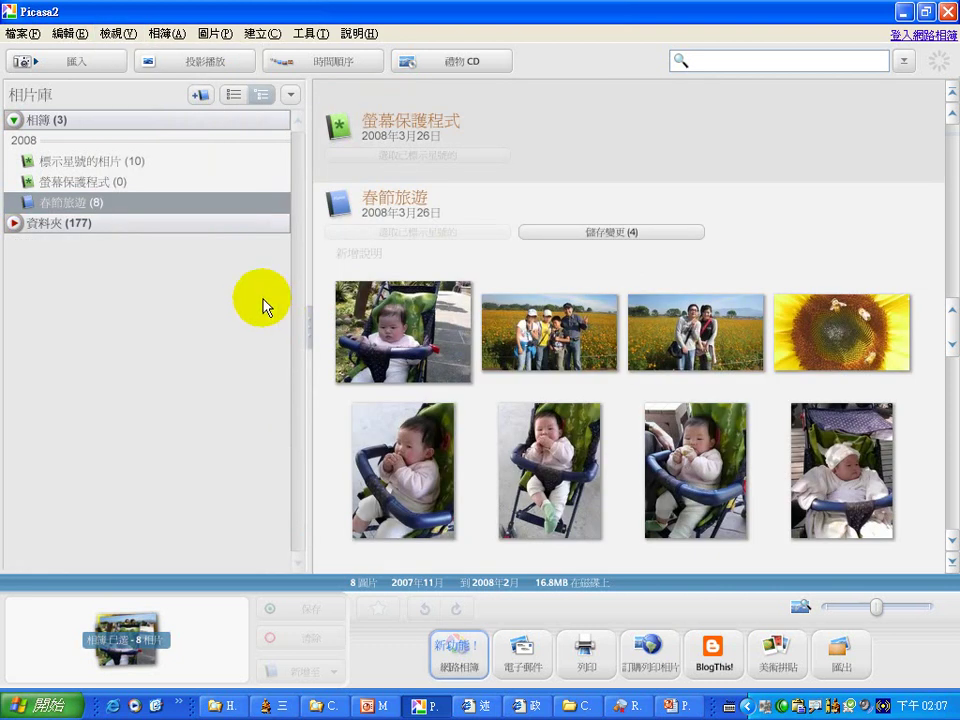
left_click(15, 223)
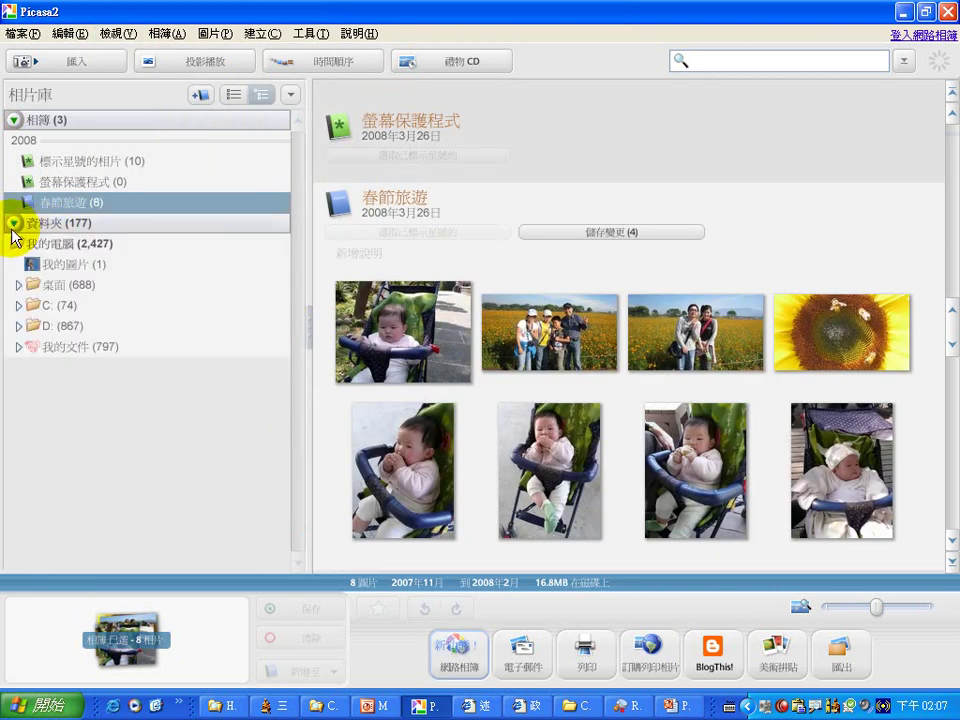
Inspect the subfolders of drv and Inetpub on the C: drive and collapse the drive again.
left_click(18, 305)
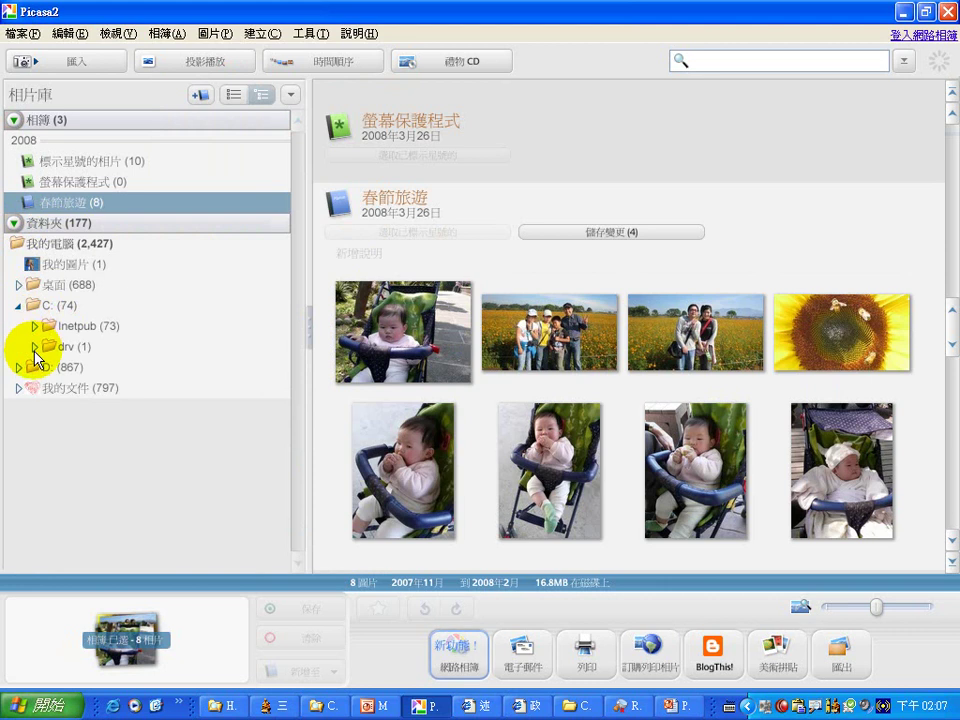
left_click(34, 347)
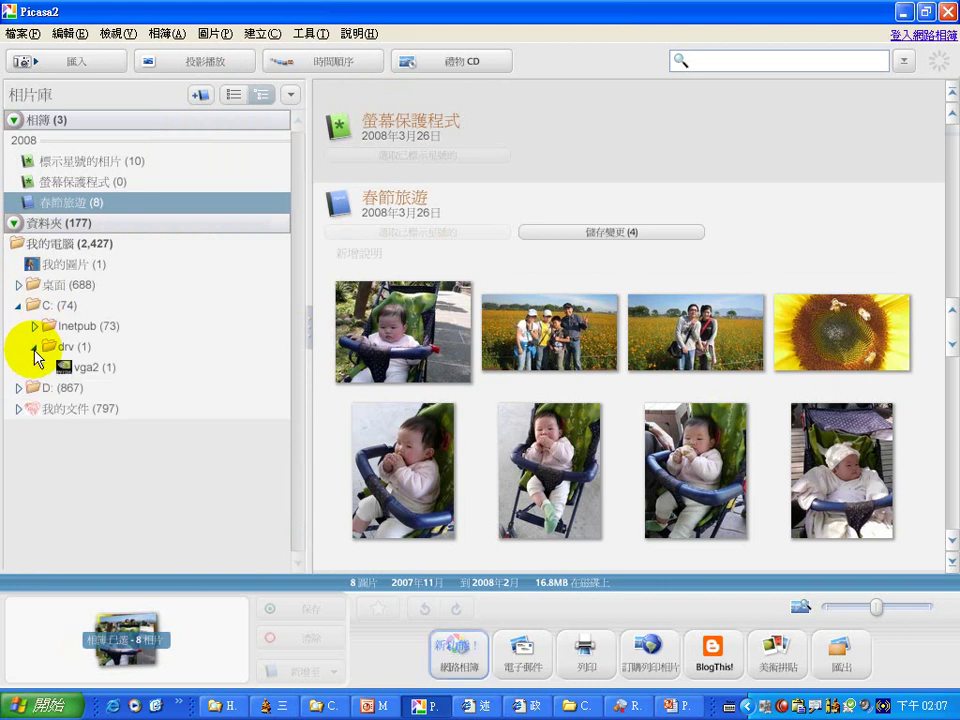
left_click(34, 326)
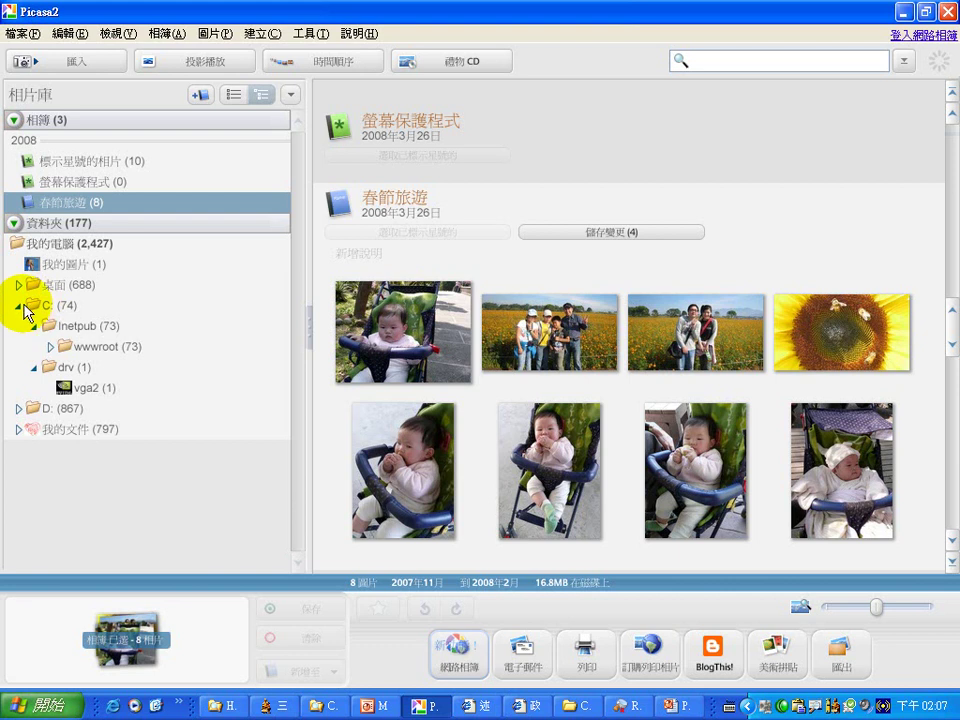
left_click(19, 305)
Expand 桌面 through 0319教師研習 and 範例檔案 to PhotoCap範例檔案 and view the pictures in its 輕鬆製作大頭照 folder.
left_click(18, 285)
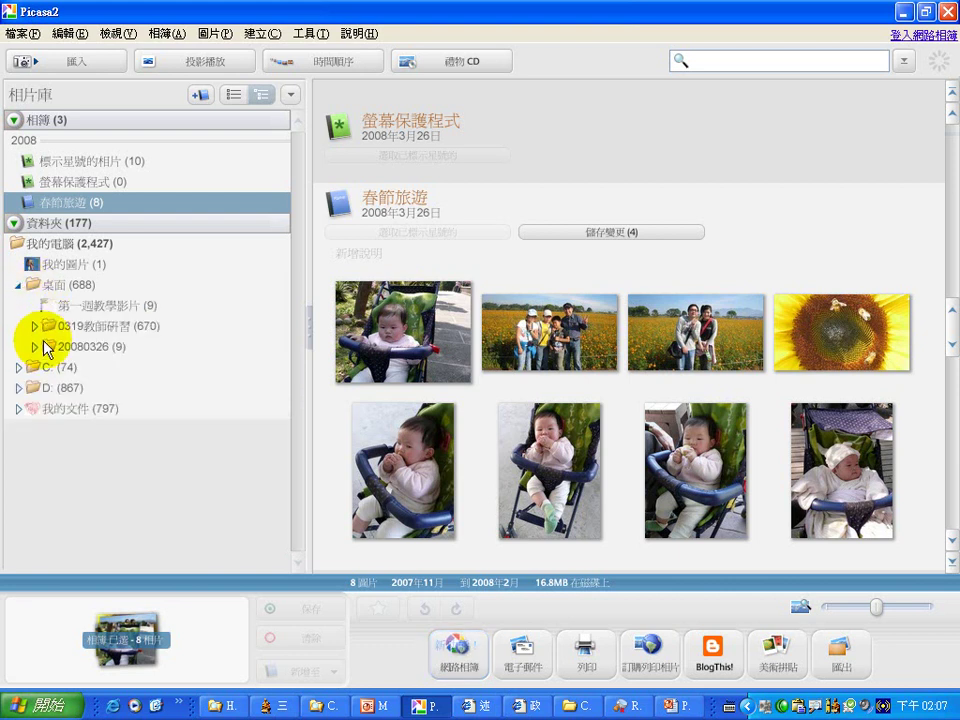
left_click(35, 326)
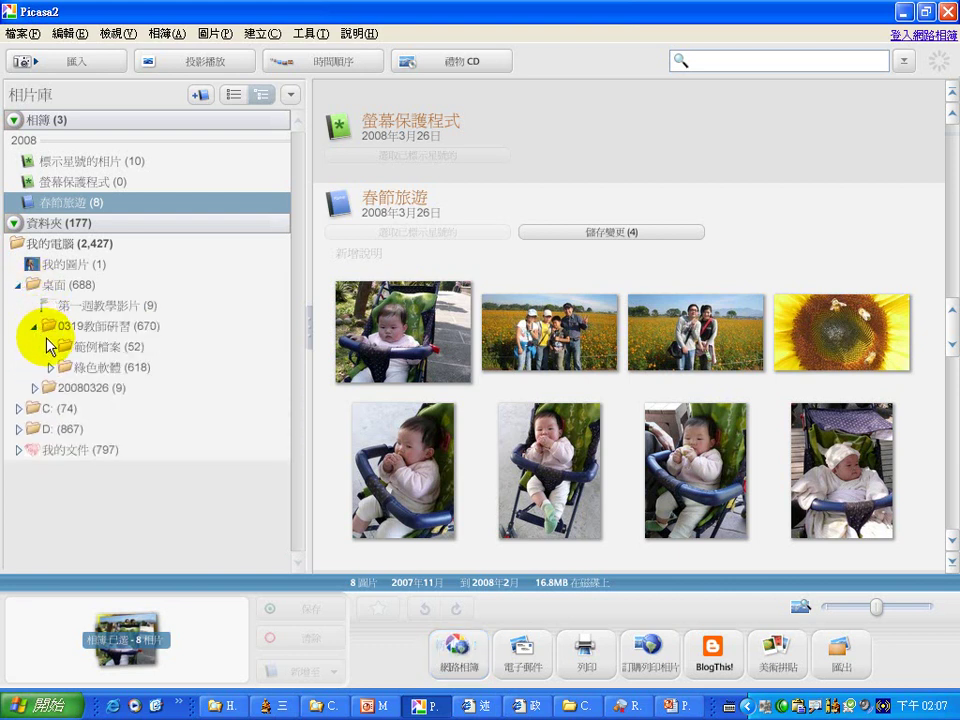
left_click(48, 346)
left_click(68, 368)
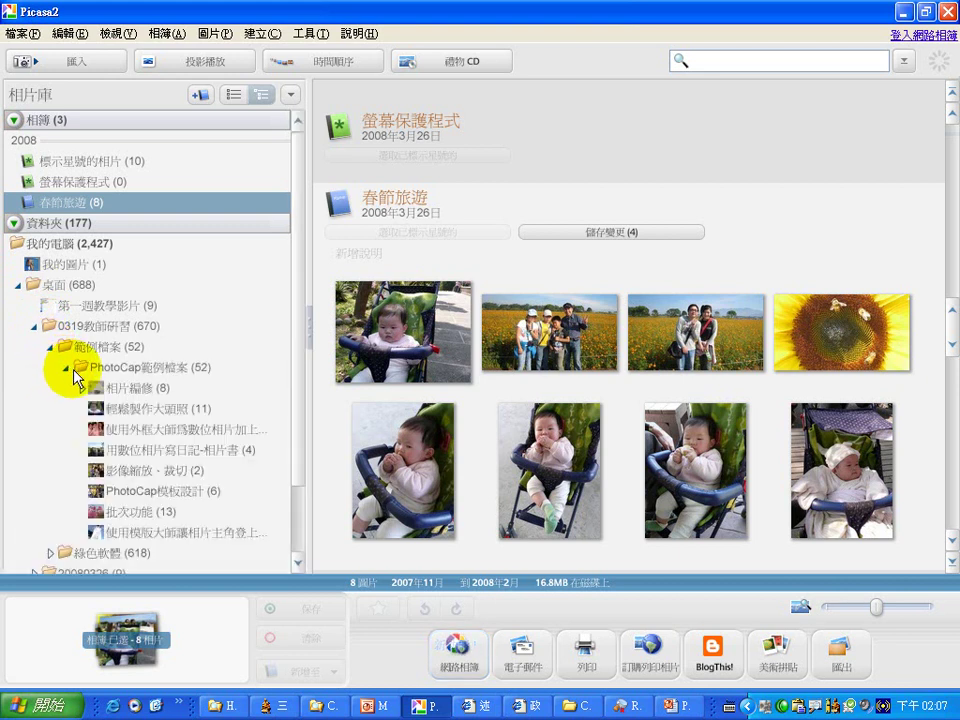
left_click(116, 387)
left_click(122, 408)
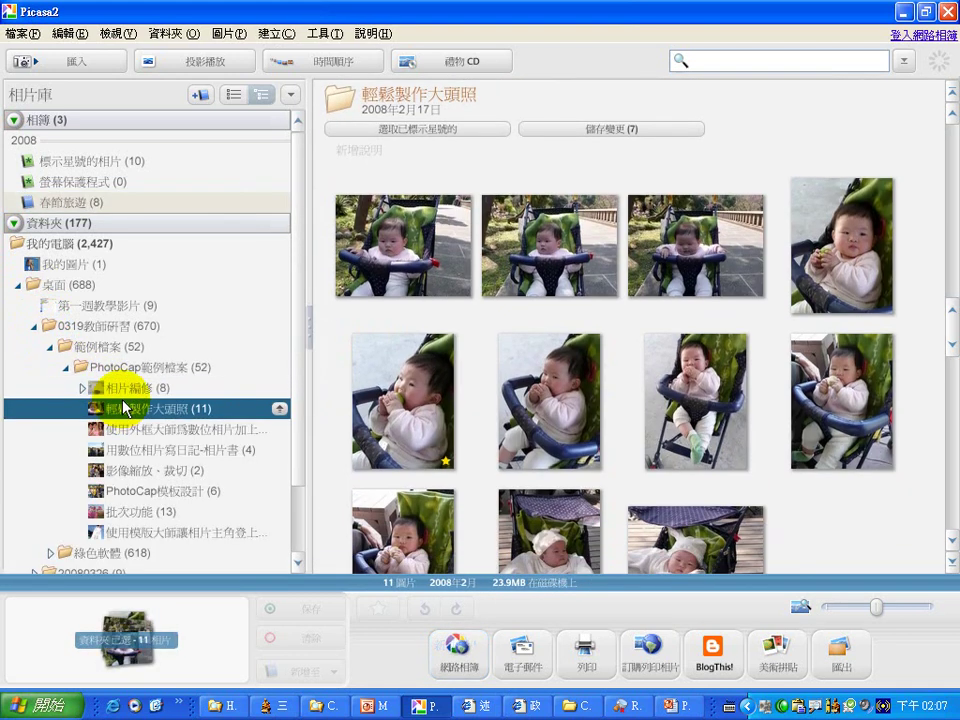
mouse_move(140, 372)
left_mouse_down()
mouse_move(160, 352)
mouse_move(205, 425)
mouse_move(192, 437)
left_mouse_up()
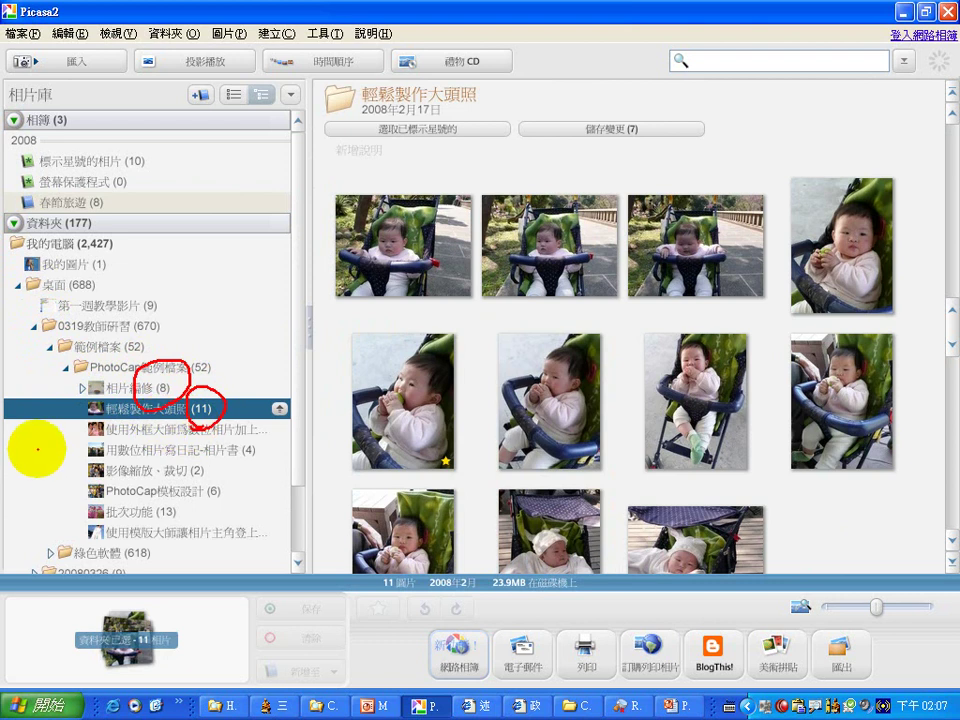
key("Escape")
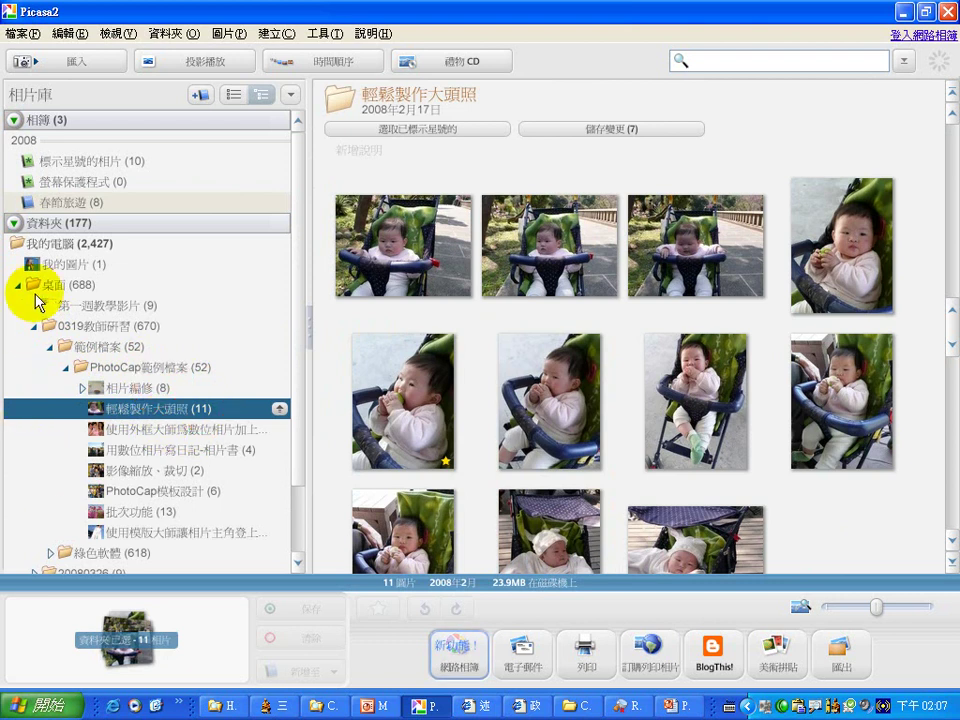
Turn on the simplified tree view (簡化樹狀檢視) for the folder list.
left_click(112, 33)
mouse_move(178, 298)
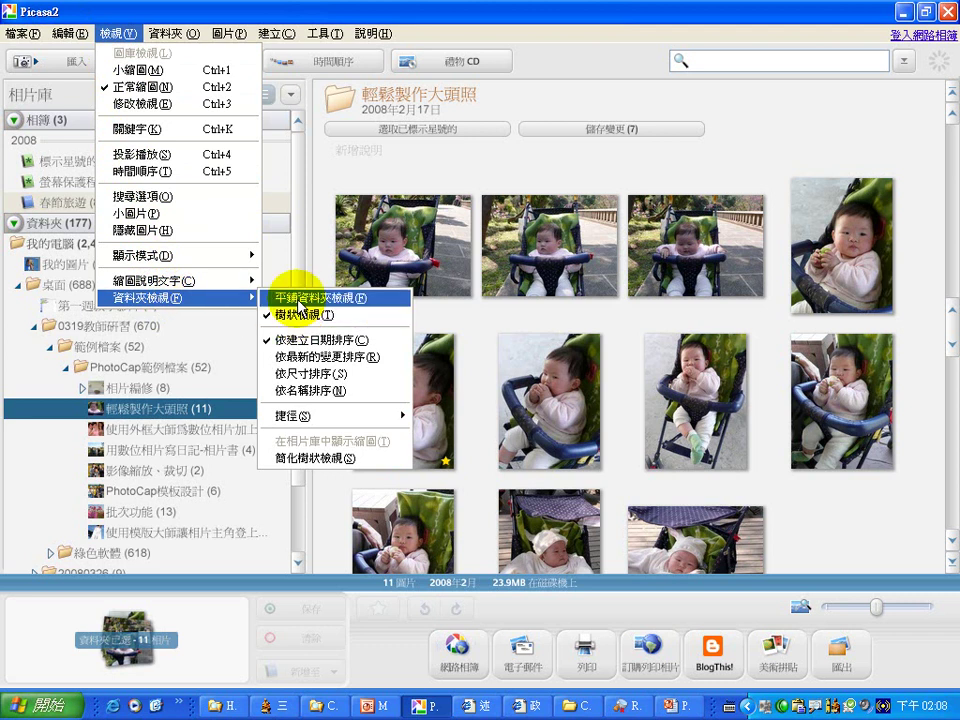
left_click(315, 458)
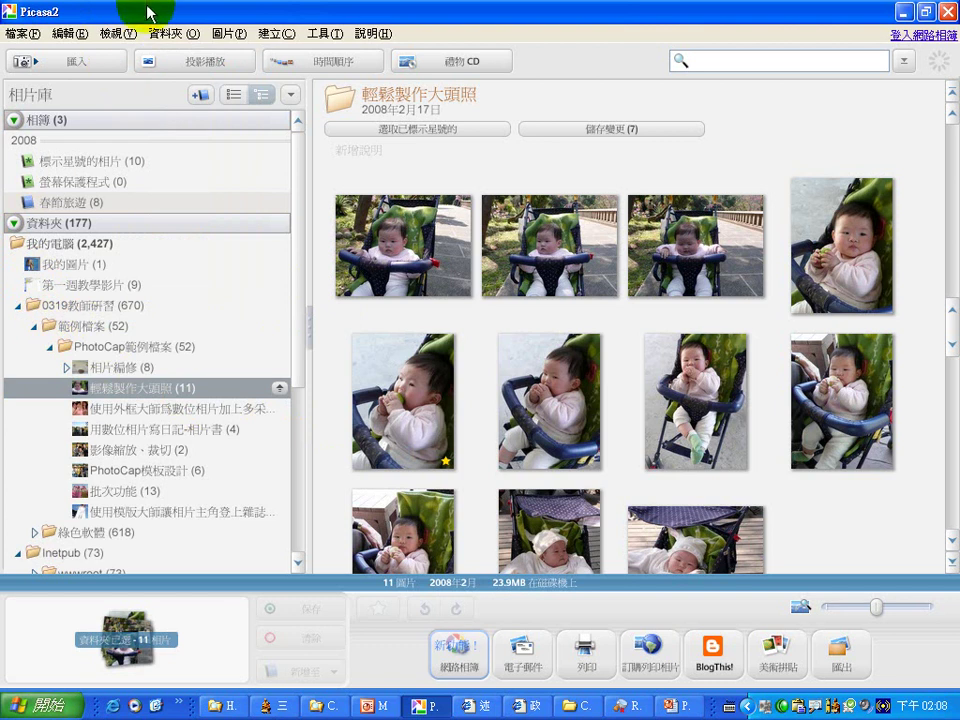
Return the folder list to the flat folder view (平鋪資料夾檢視) and go back to its beginning.
left_click(117, 33)
mouse_move(149, 298)
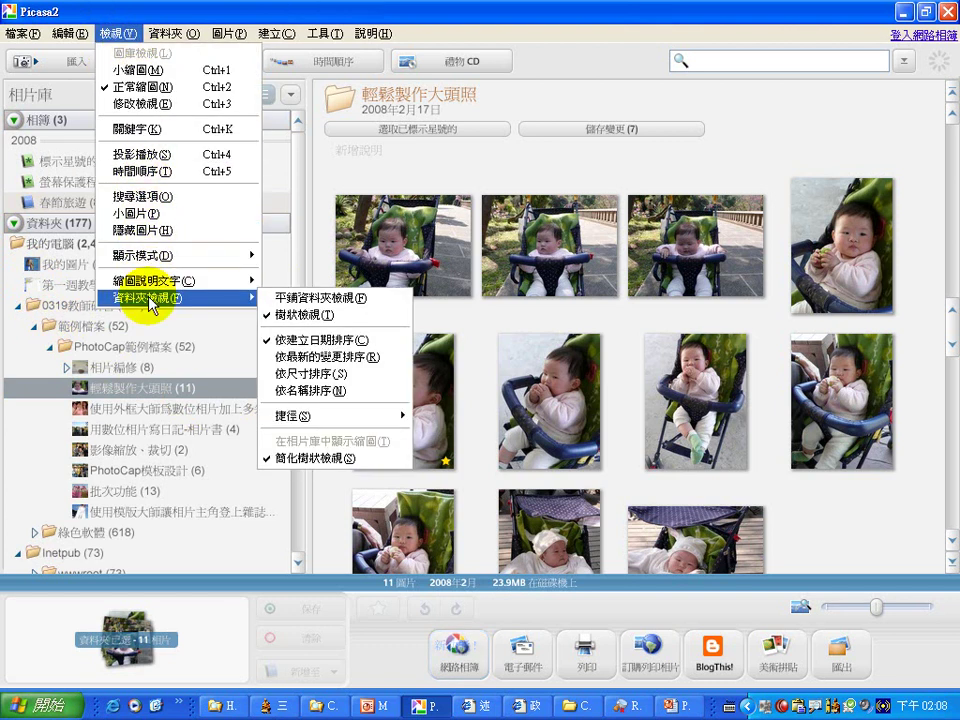
left_click(295, 298)
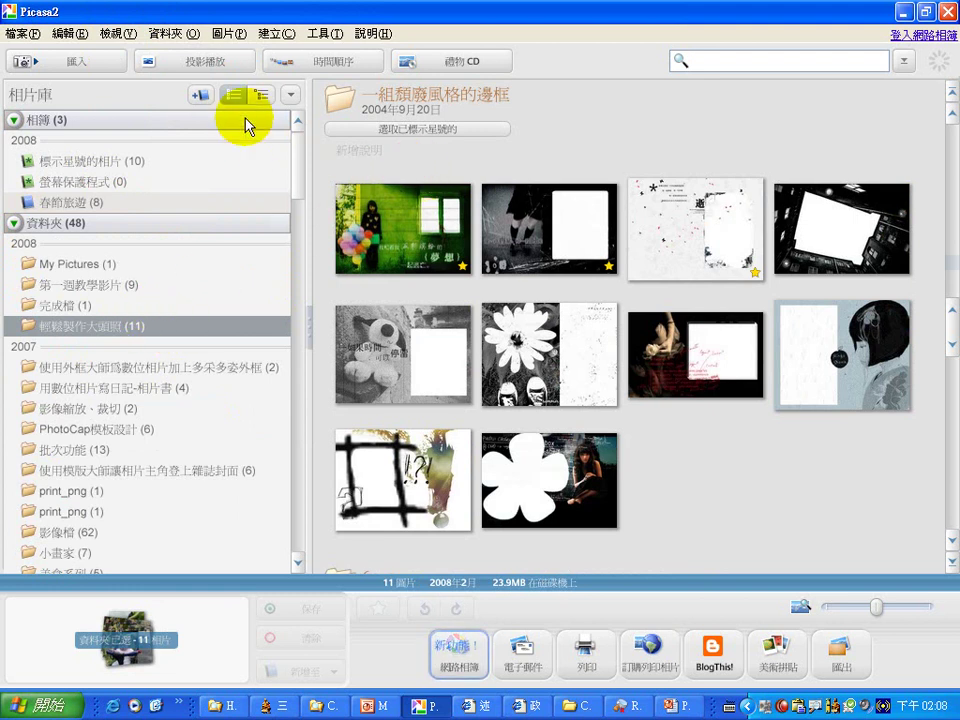
left_click(395, 155)
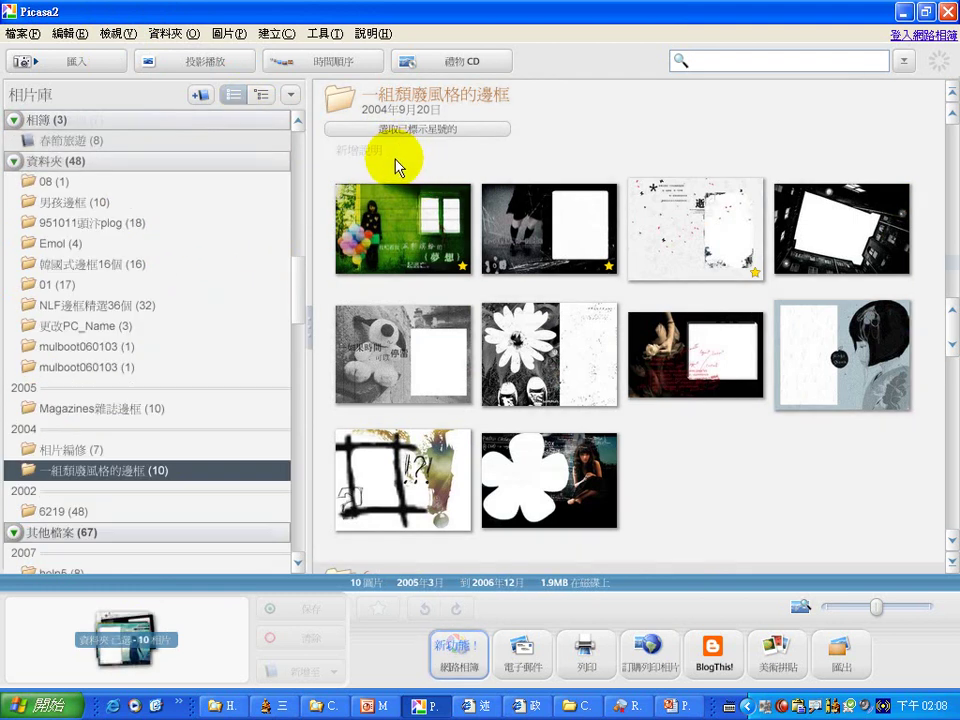
left_click_drag(303, 279, 296, 133)
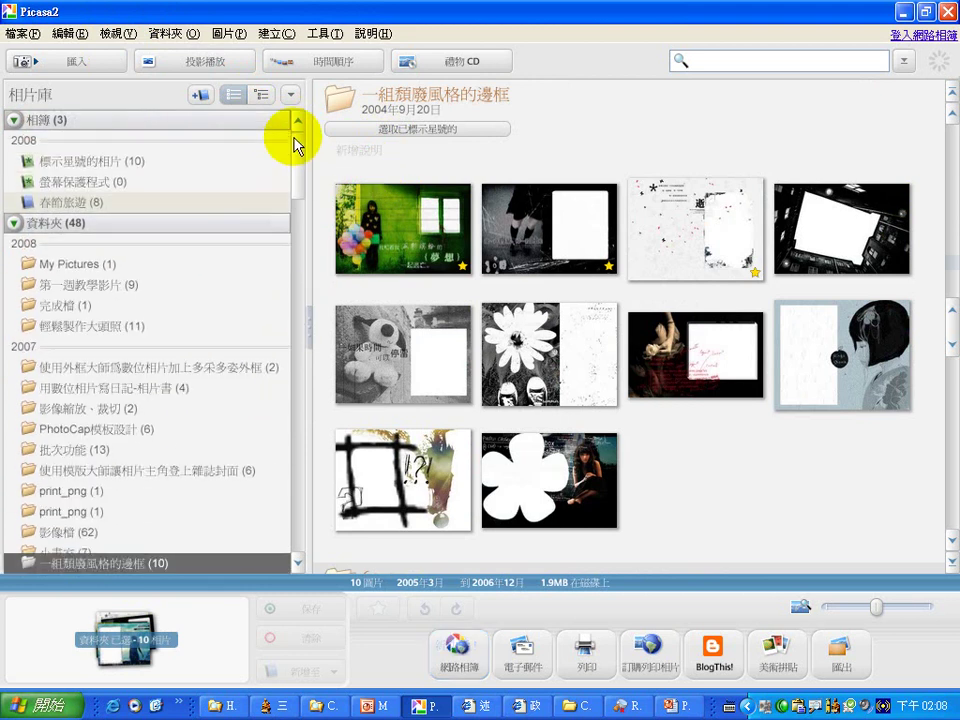
View the 標示星號的相片 and 螢幕保護程式 albums.
left_click(108, 164)
left_click(101, 186)
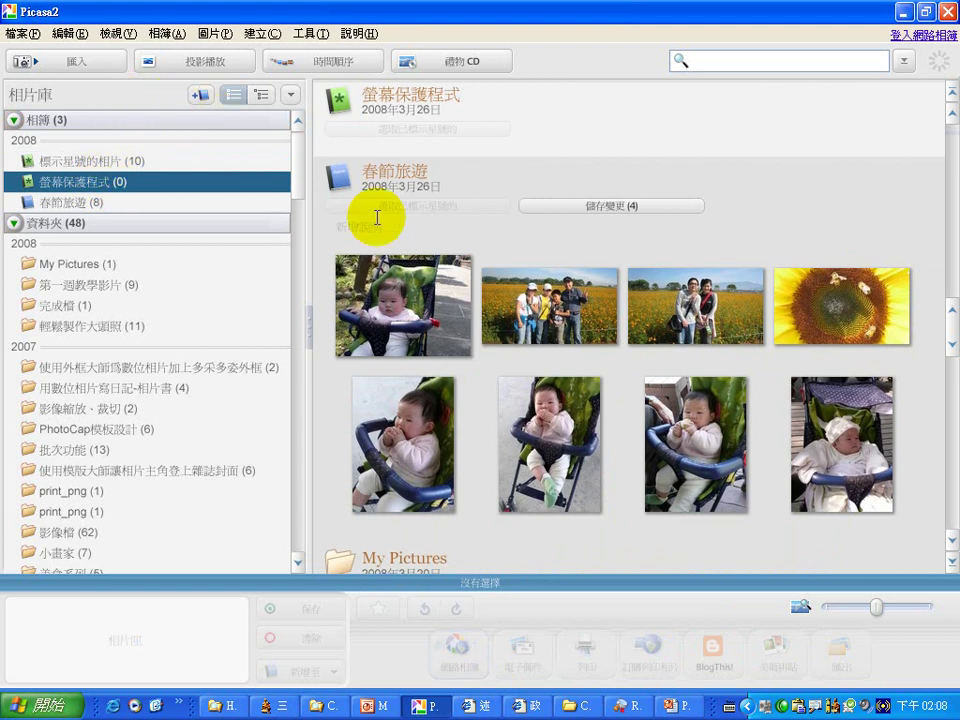
scroll(299, 157, "down", 1)
scroll(298, 153, "up", 1)
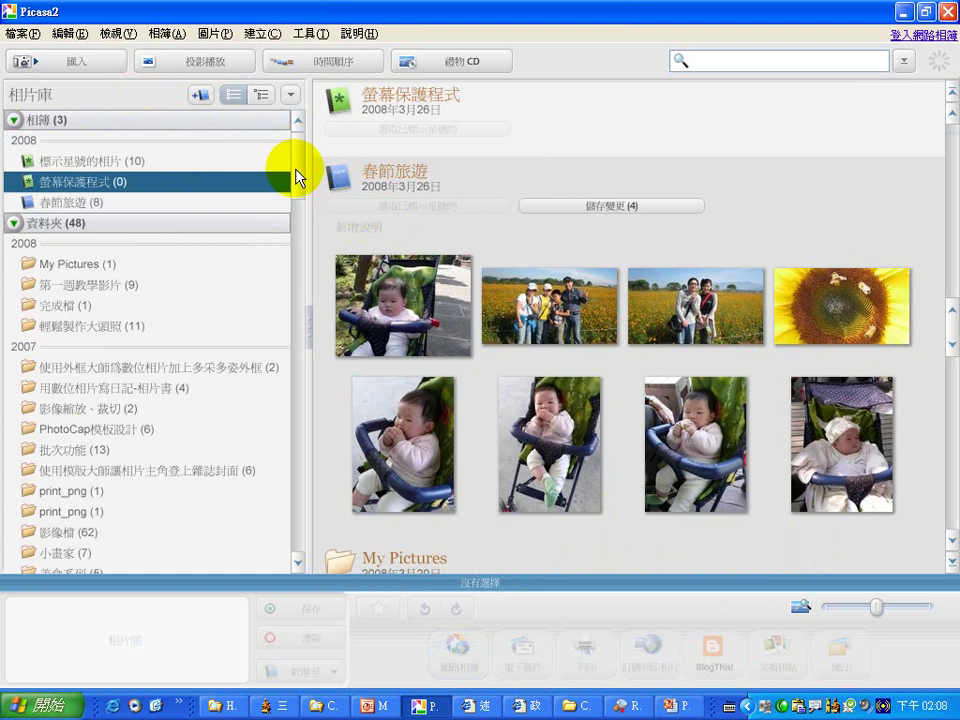
left_click(664, 706)
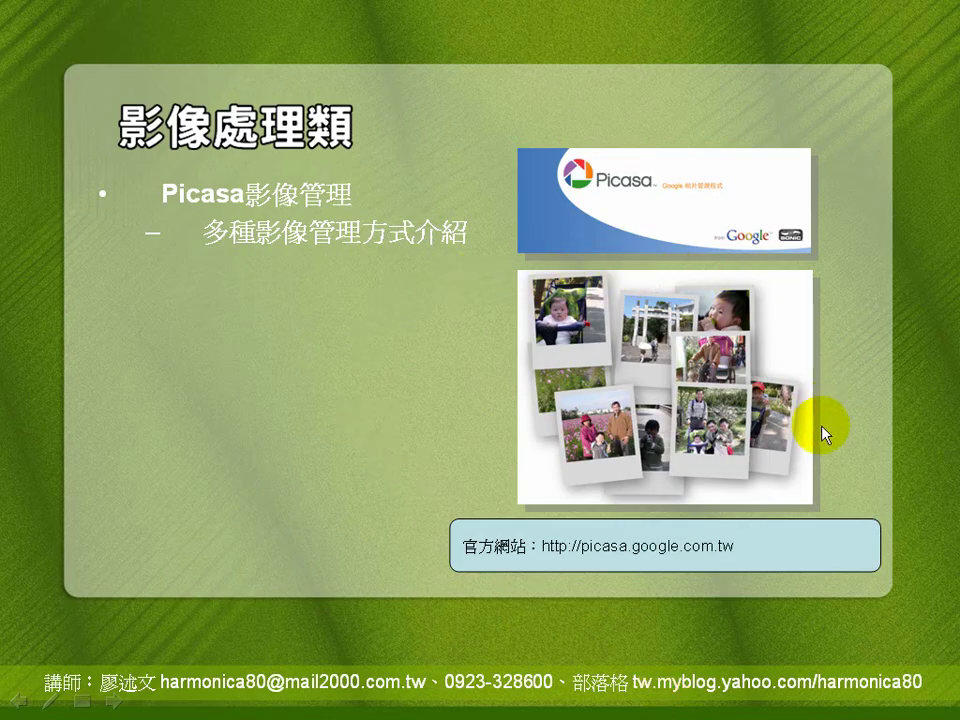
left_click(272, 262)
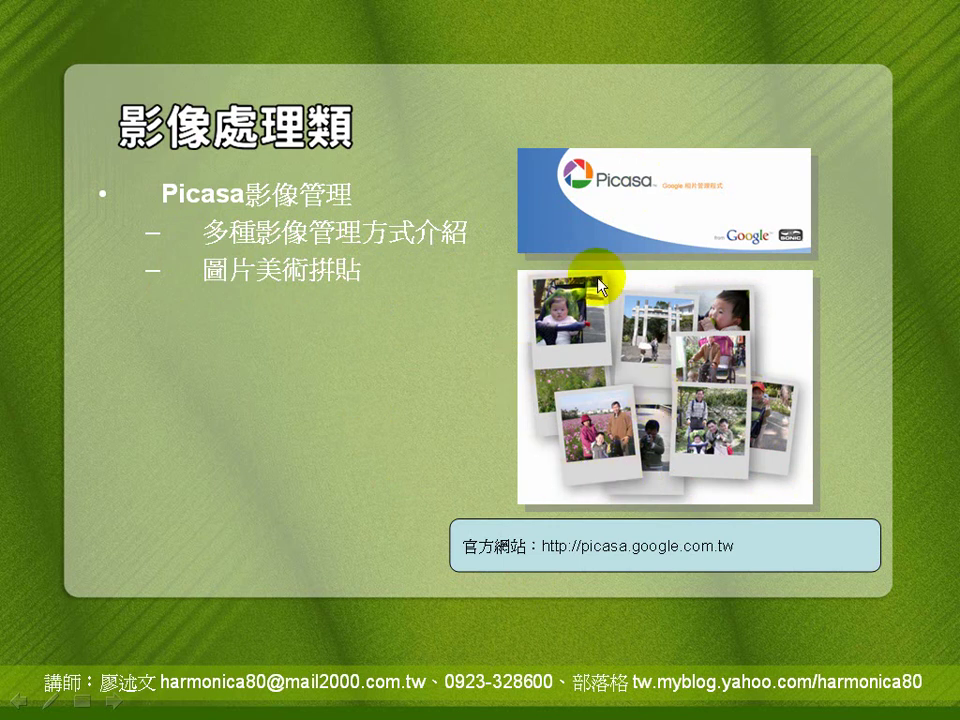
left_click(795, 347)
key("alt+Tab")
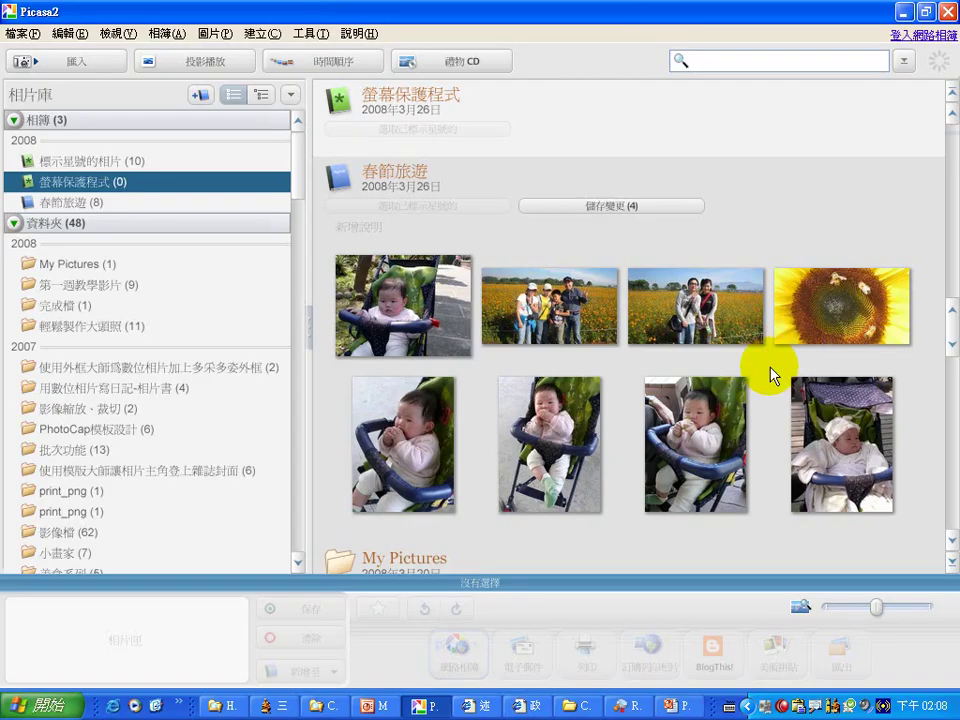
Select all the pictures in the 春節旅遊 album and start a picture collage (圖片美術拼貼) from them.
left_click(96, 163)
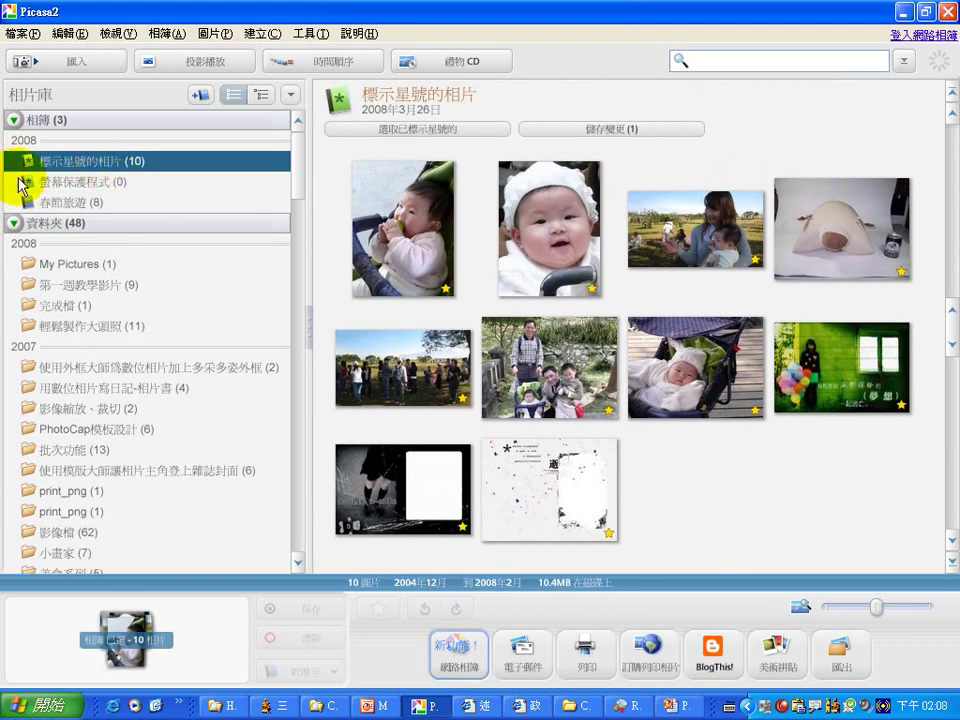
left_click(100, 202)
left_click_drag(912, 415, 392, 189)
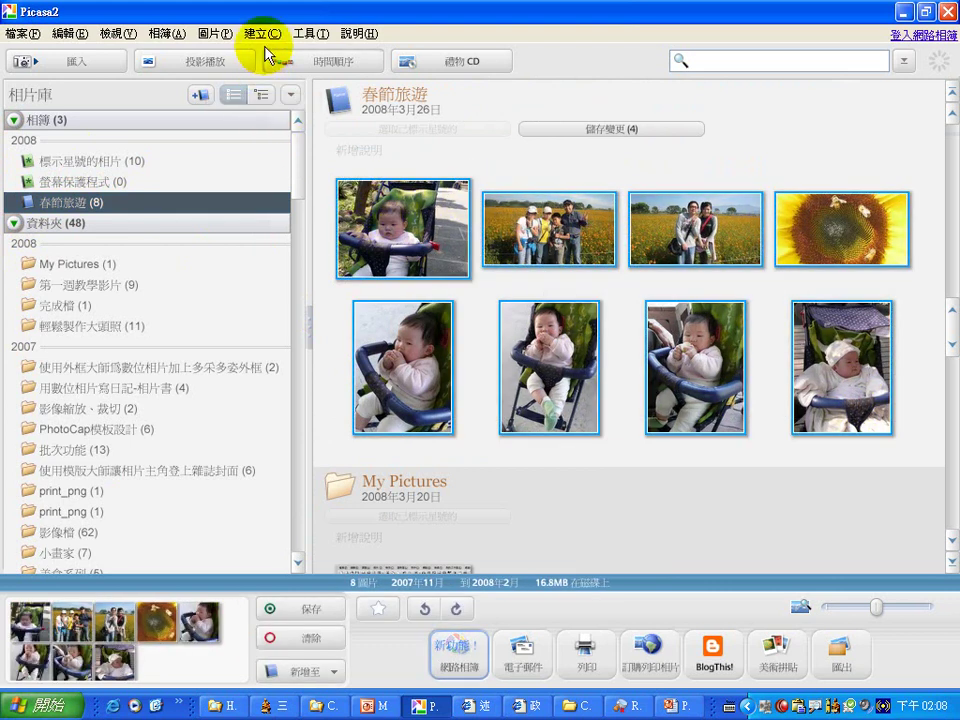
left_click(268, 35)
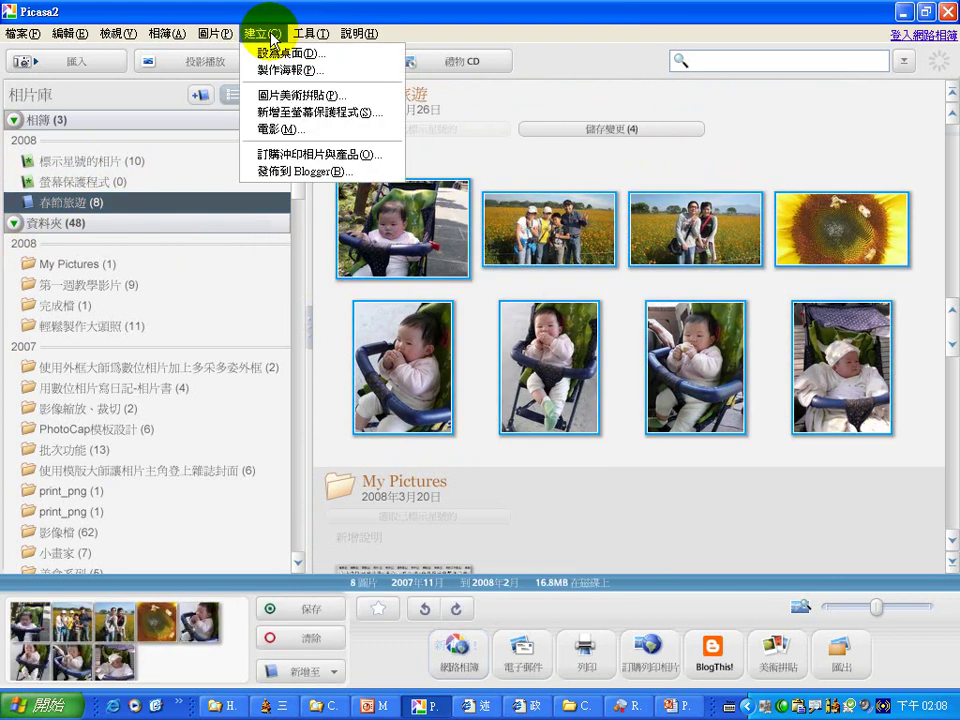
left_click(293, 104)
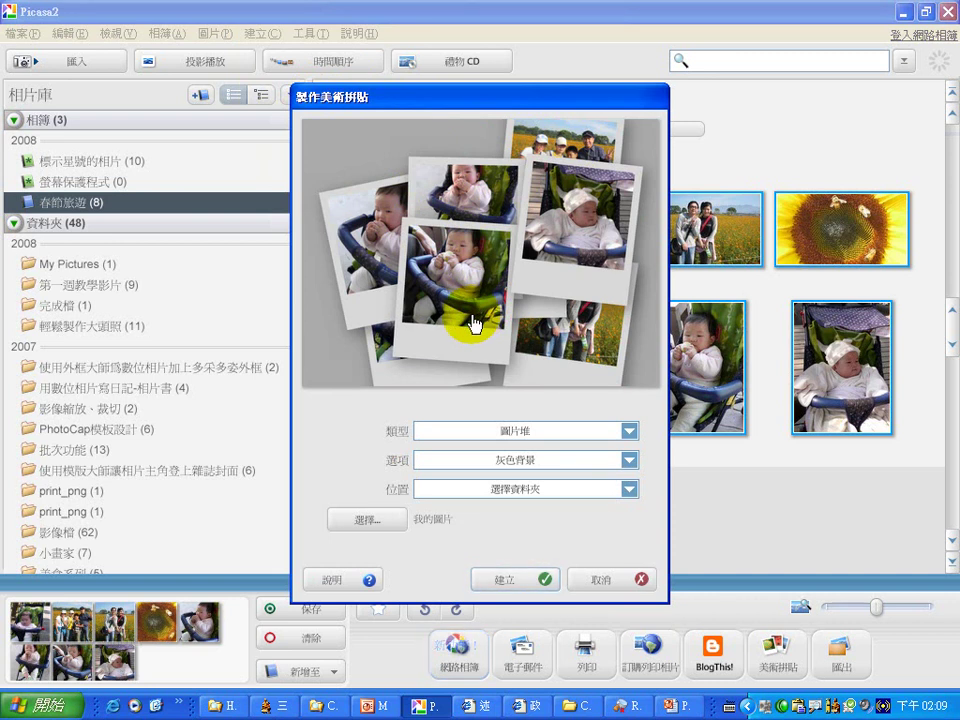
Reshuffle the picture pile in the collage preview twice and move the collage dialog higher on the screen.
mouse_move(420, 285)
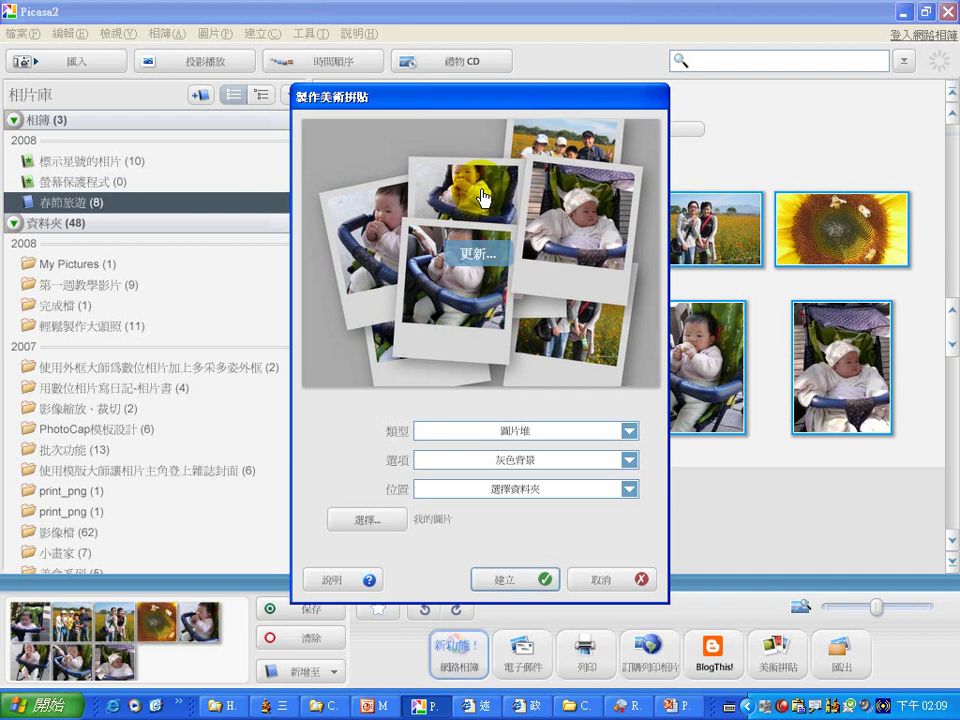
left_click(413, 289)
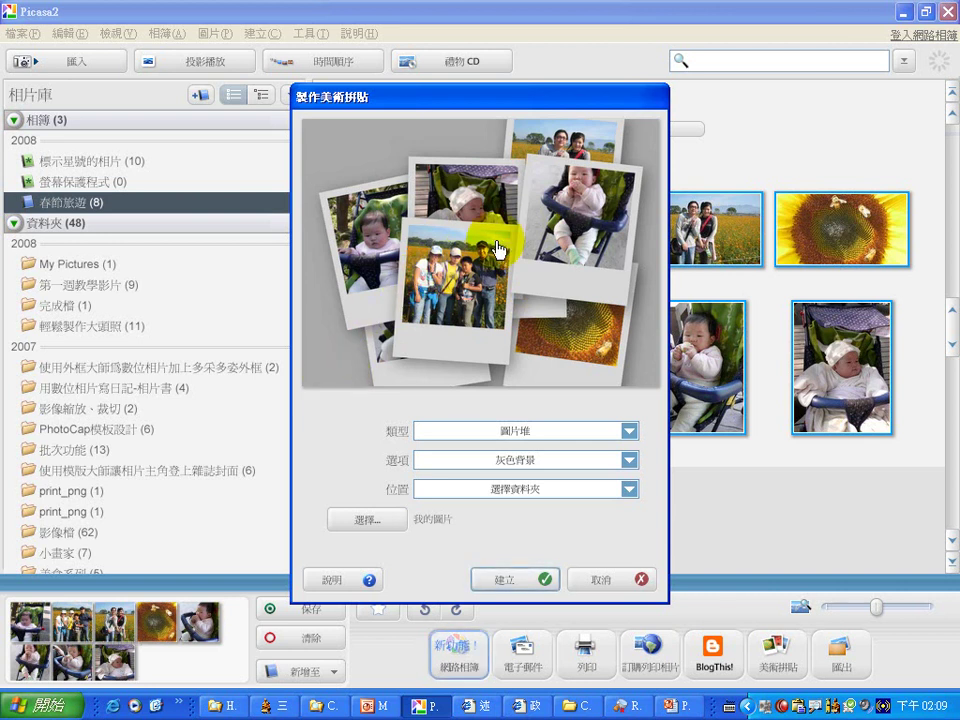
mouse_move(514, 238)
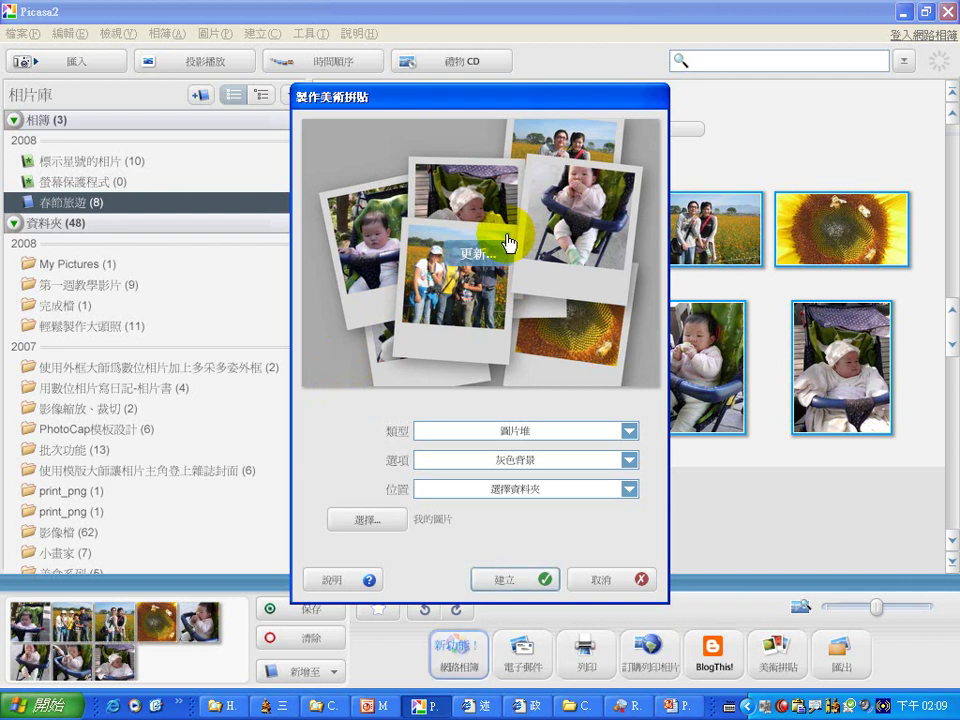
left_click(509, 242)
left_click_drag(526, 99, 490, 40)
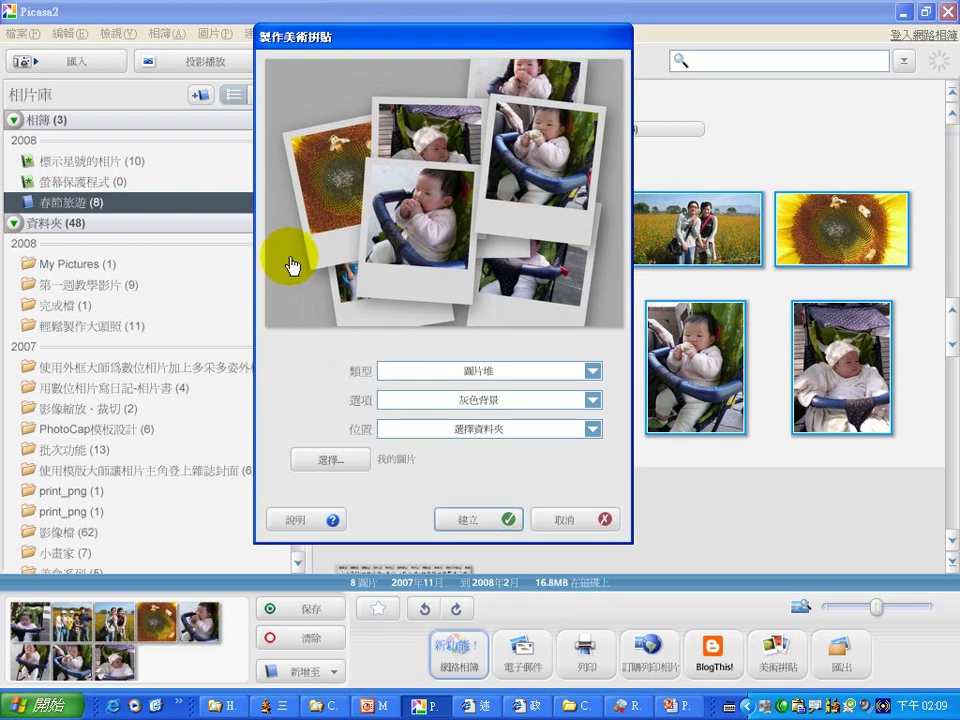
Give the picture-pile collage a white background (白色背景), keep 我的圖片 as its save folder and create it.
left_click(591, 399)
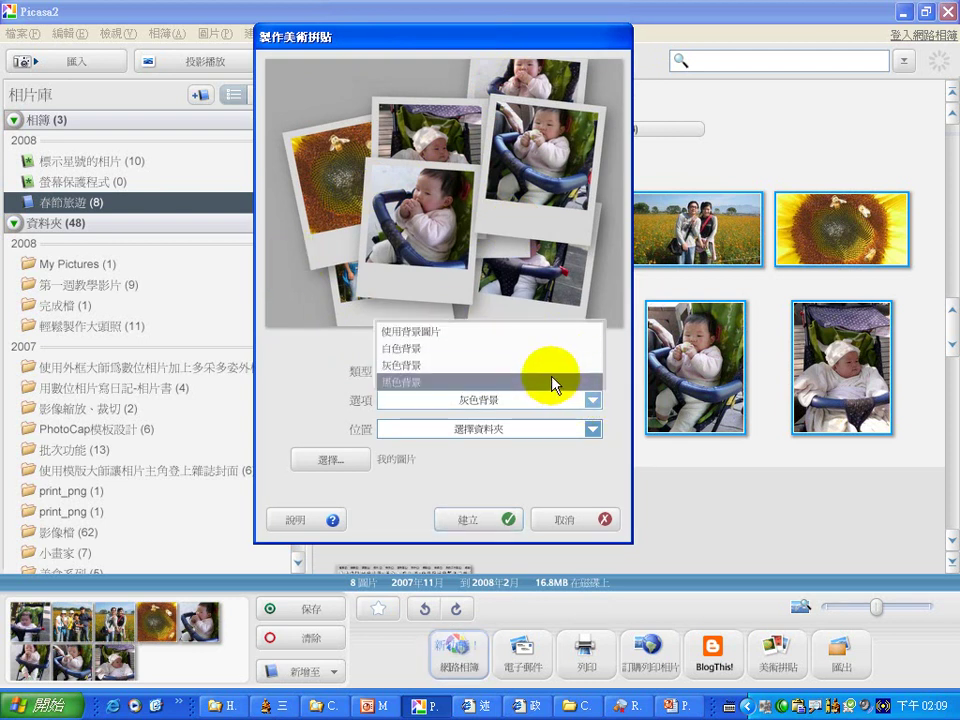
left_click(537, 348)
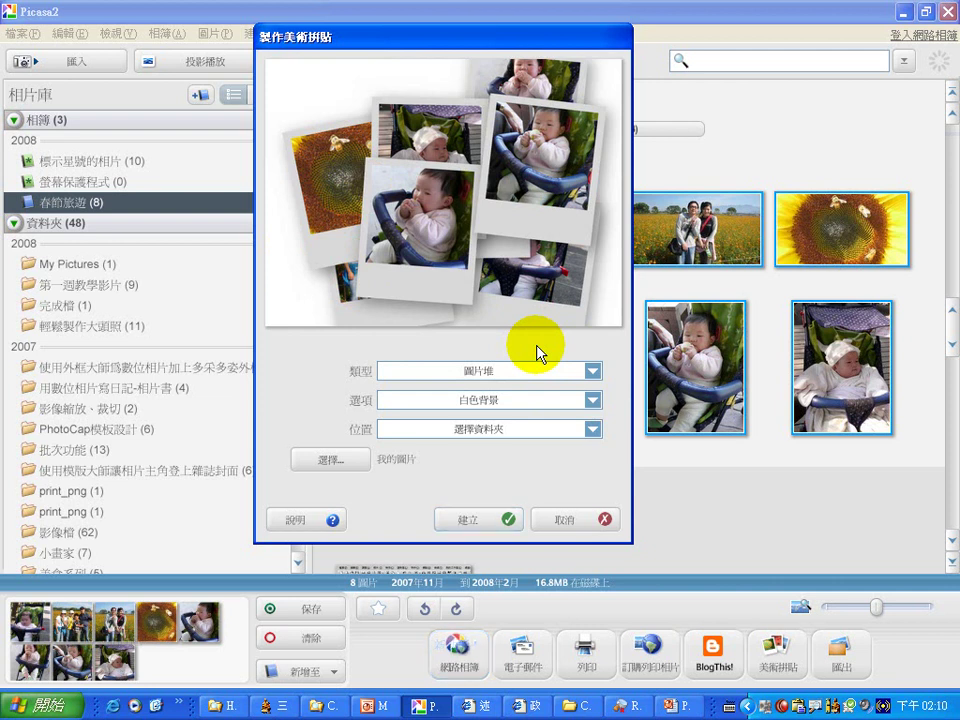
left_click(418, 431)
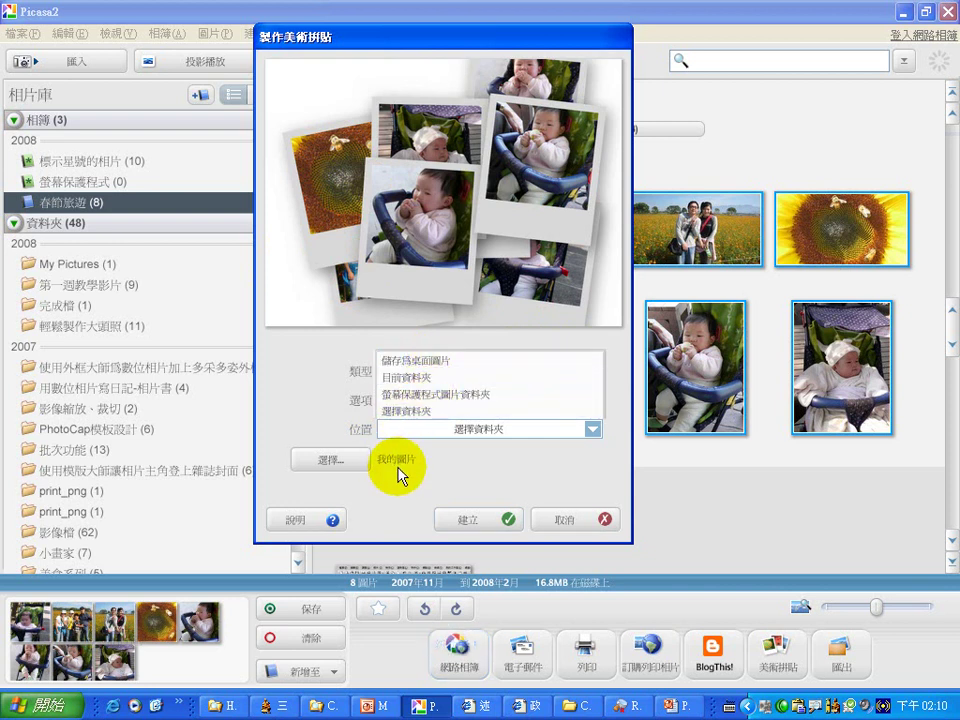
left_click(362, 462)
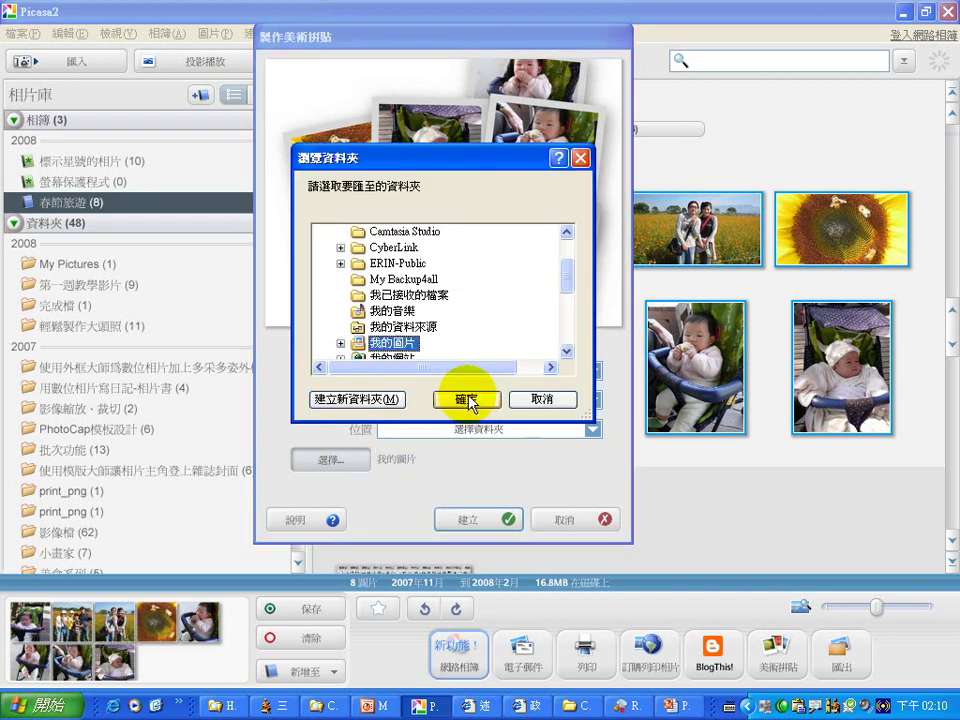
left_click(540, 402)
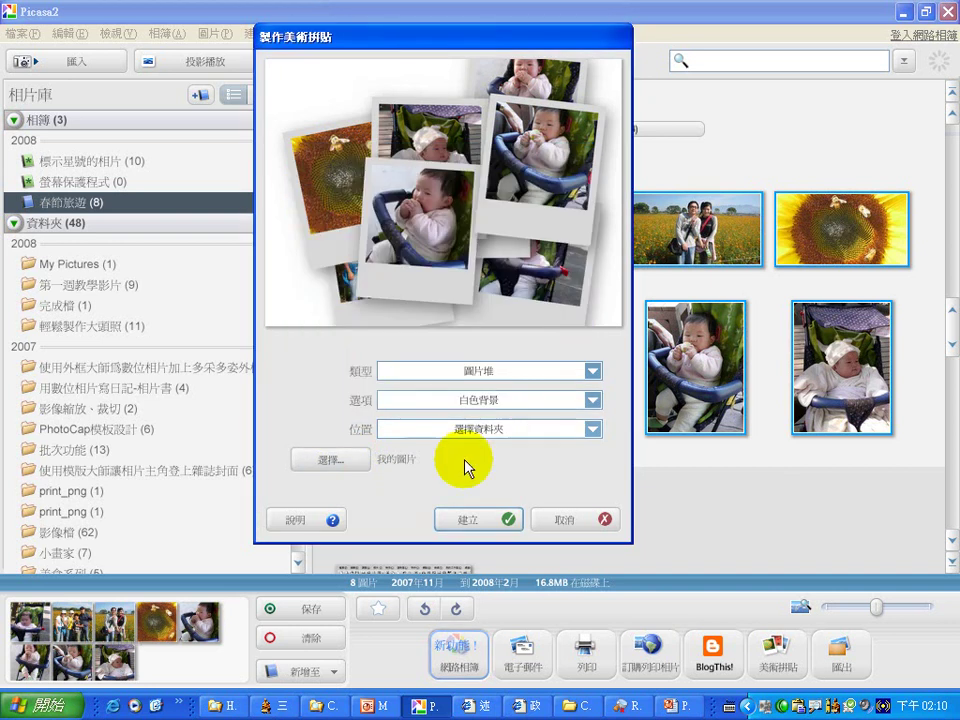
left_click(447, 522)
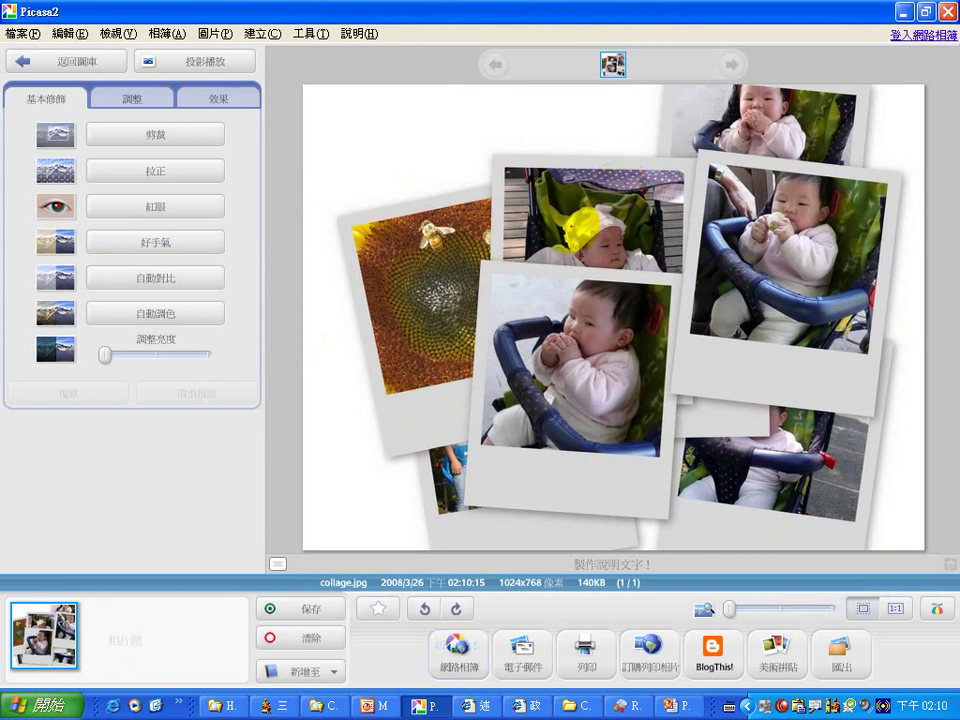
mouse_move(482, 578)
left_mouse_down()
mouse_move(504, 548)
mouse_move(574, 566)
mouse_move(567, 599)
mouse_move(520, 603)
mouse_move(480, 568)
left_mouse_up()
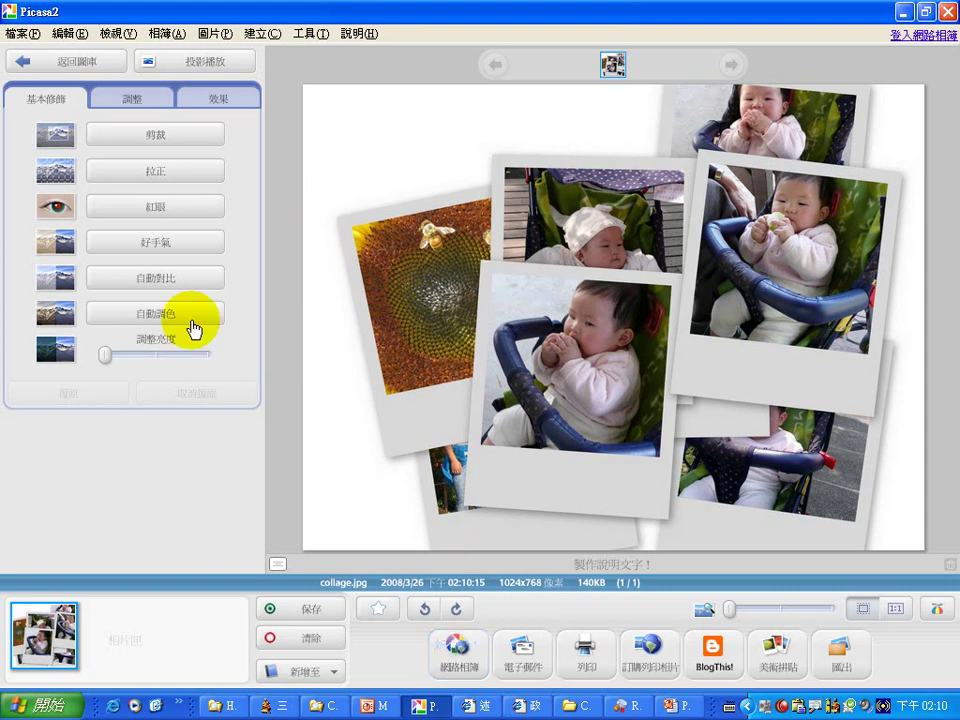
Apply the 白熱光 effect to the collage and go back to the list of effects.
left_click(137, 104)
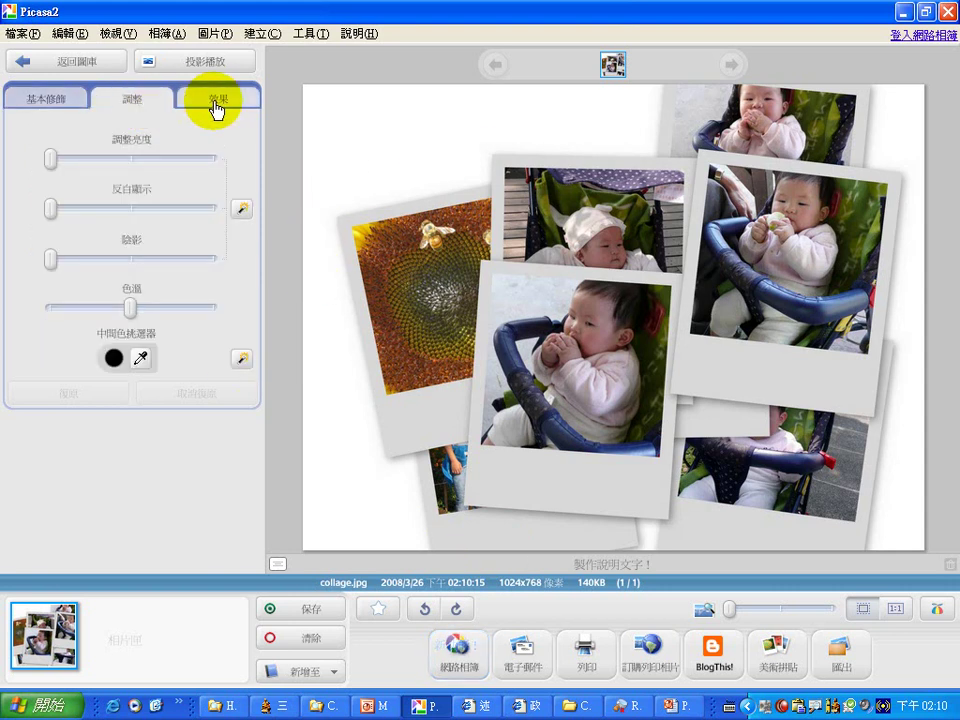
left_click(189, 108)
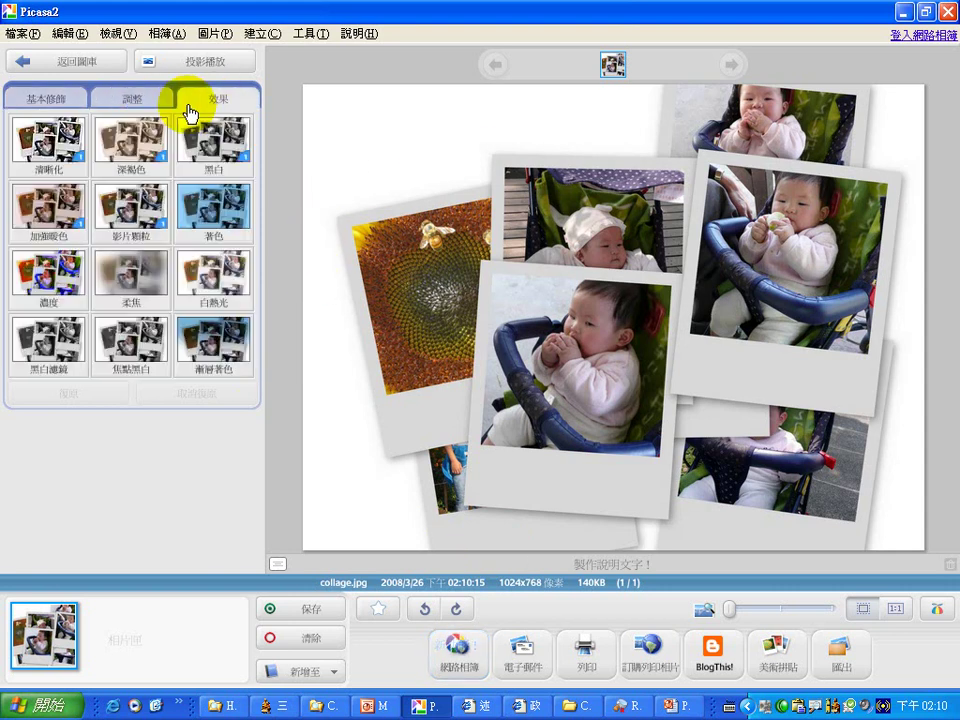
left_click(212, 270)
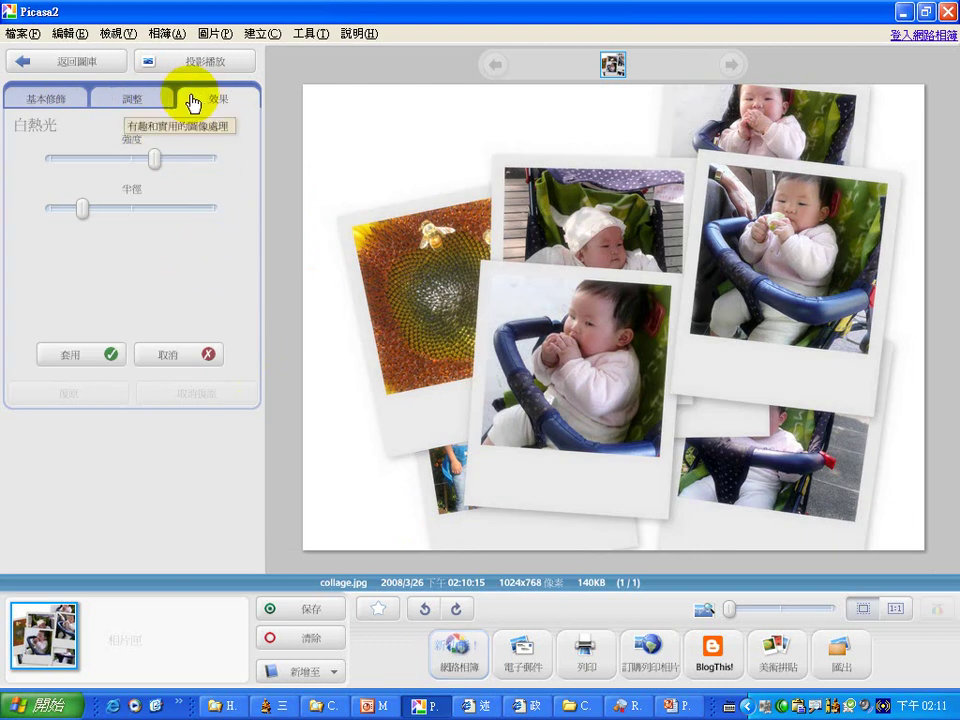
left_click(161, 101)
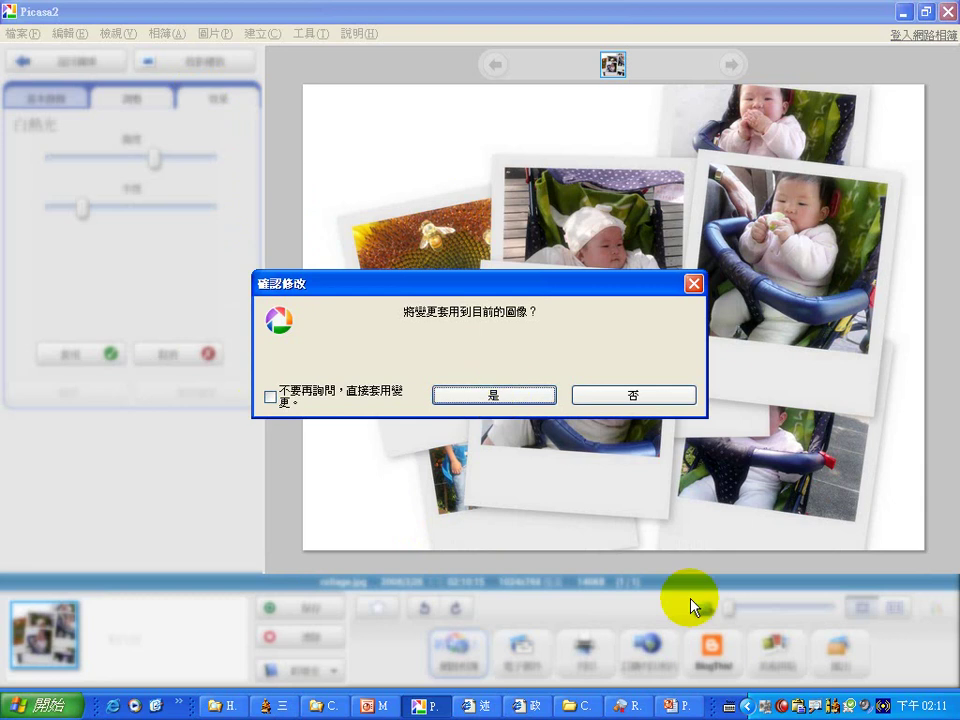
left_click(527, 396)
left_click(220, 101)
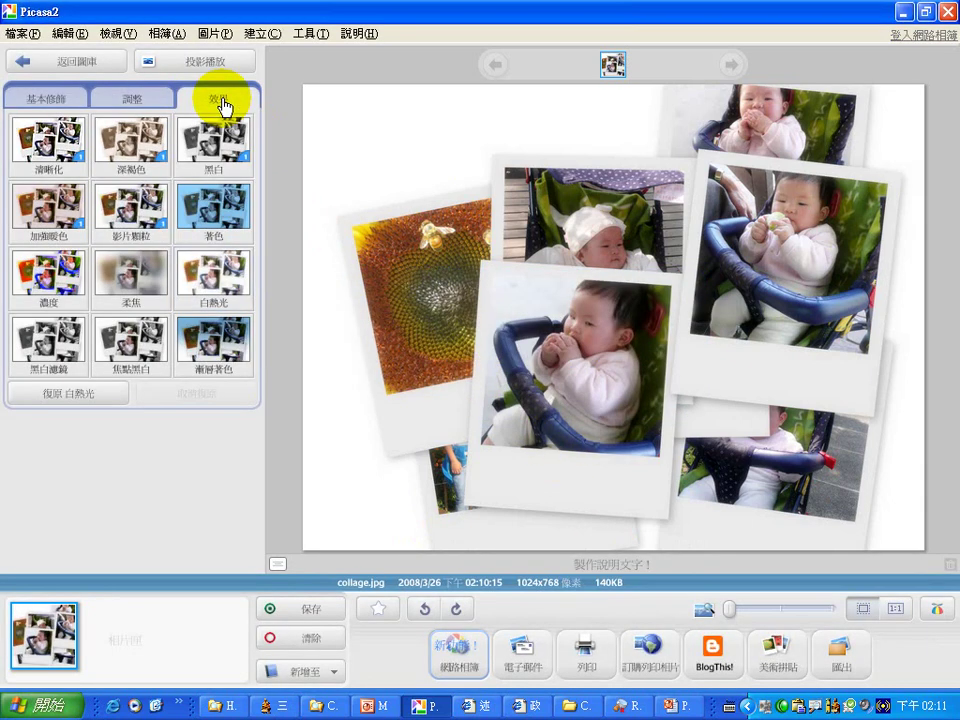
Apply the 深褐色 effect to the collage and return to the photo library.
left_click(113, 151)
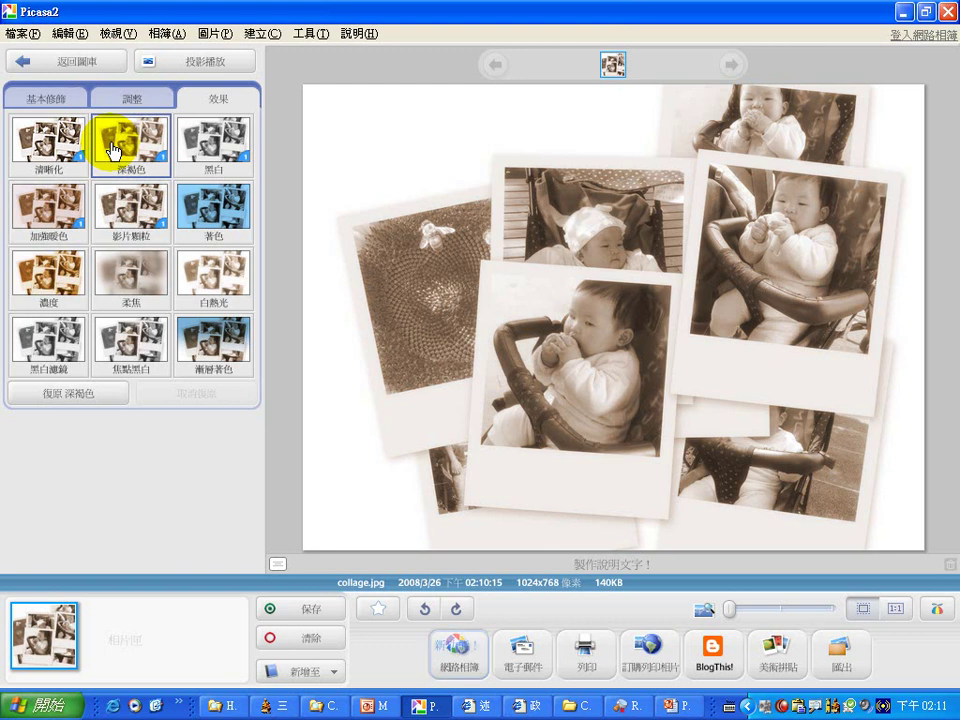
left_click(21, 32)
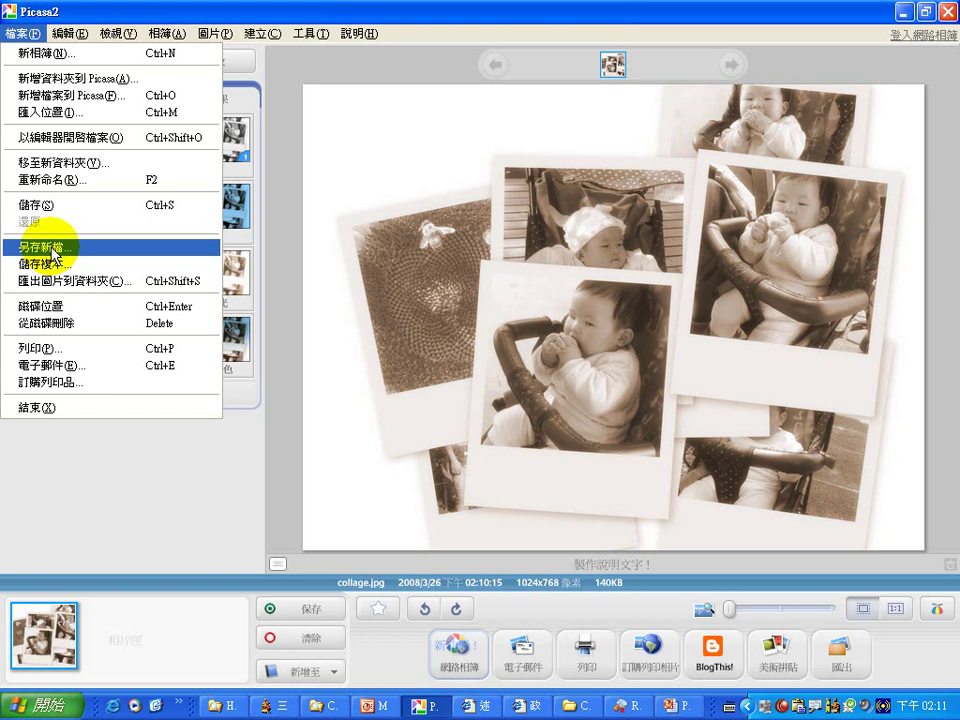
left_click(262, 33)
left_click(90, 68)
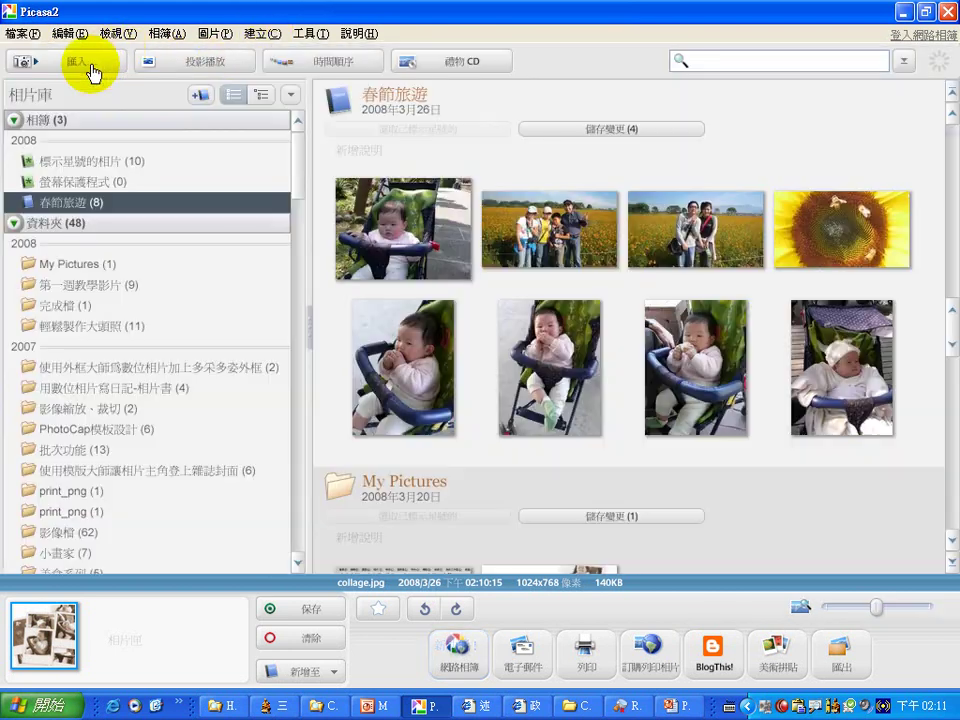
View the pictures in the 第一週教學影片 and 批次功能 folders.
left_click(98, 287)
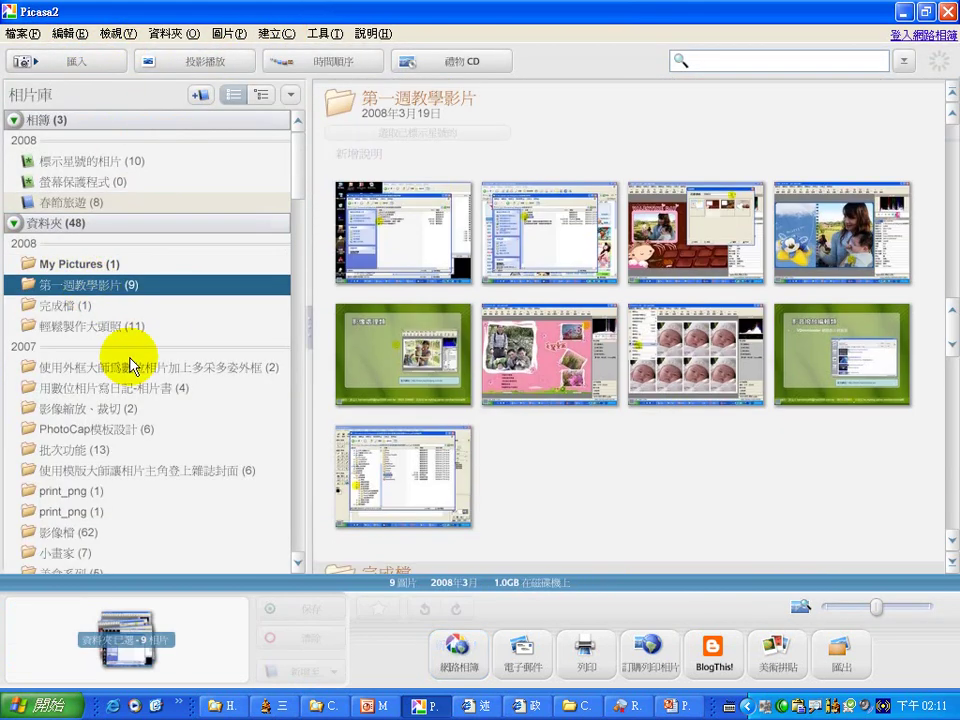
left_click_drag(298, 189, 285, 210)
left_click(75, 328)
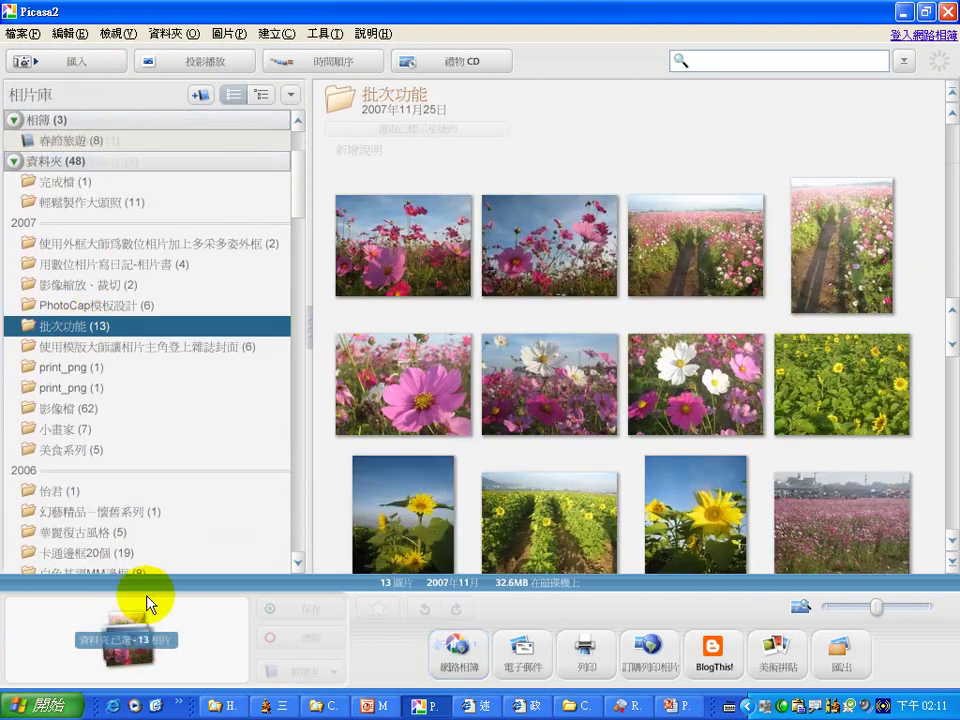
Switch to Windows Explorer through 我的電腦, show the folder tree and browse to the 我的圖片 folder.
left_click(155, 705)
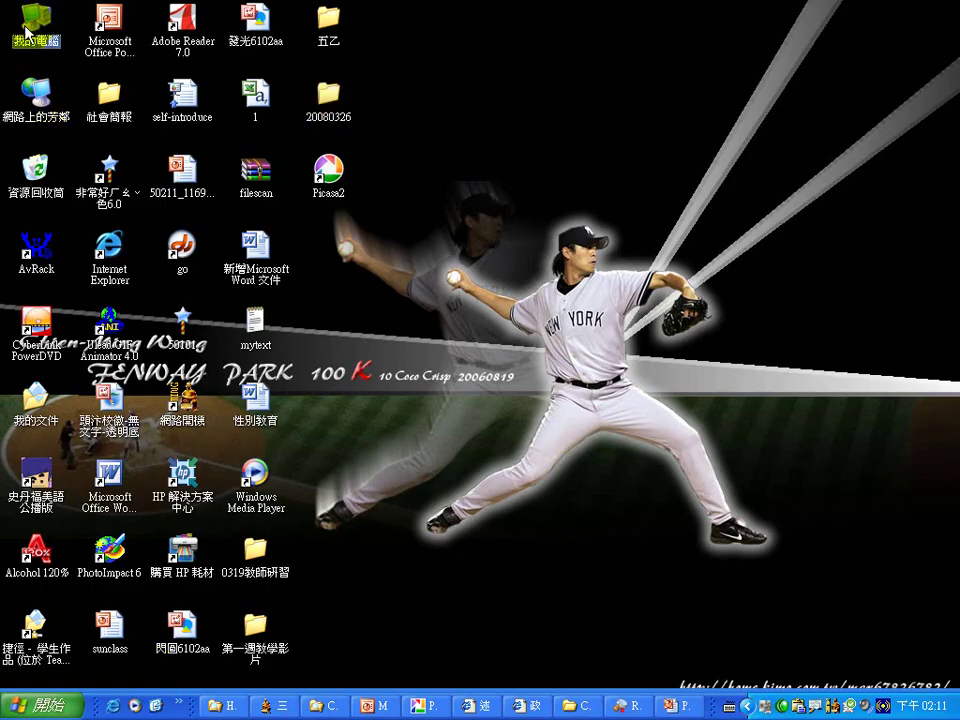
double_click(25, 31)
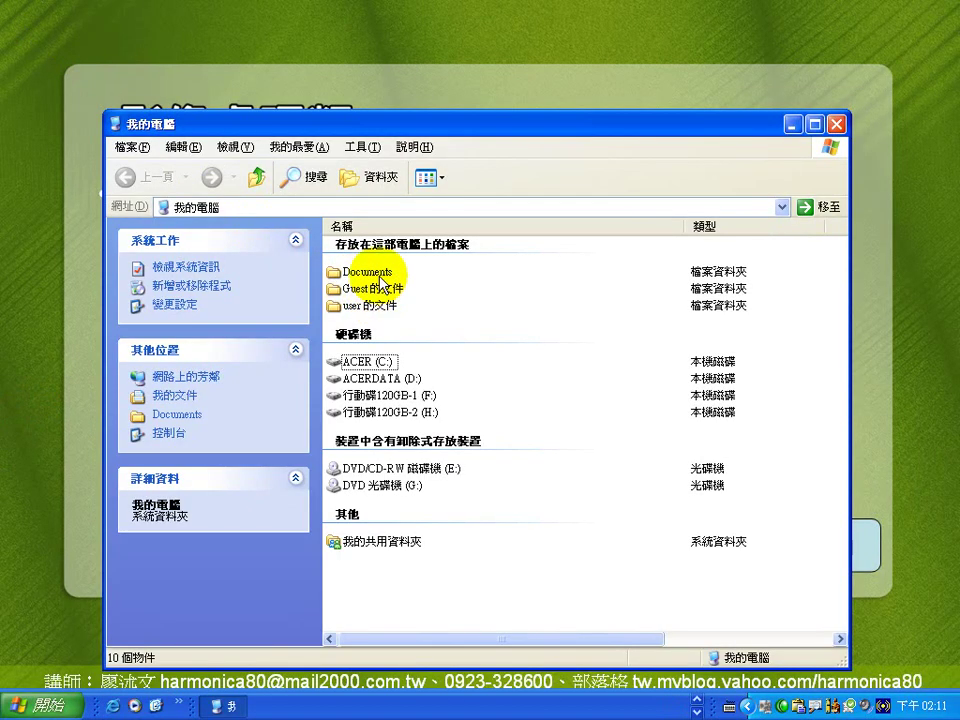
double_click(372, 273)
left_click(481, 405)
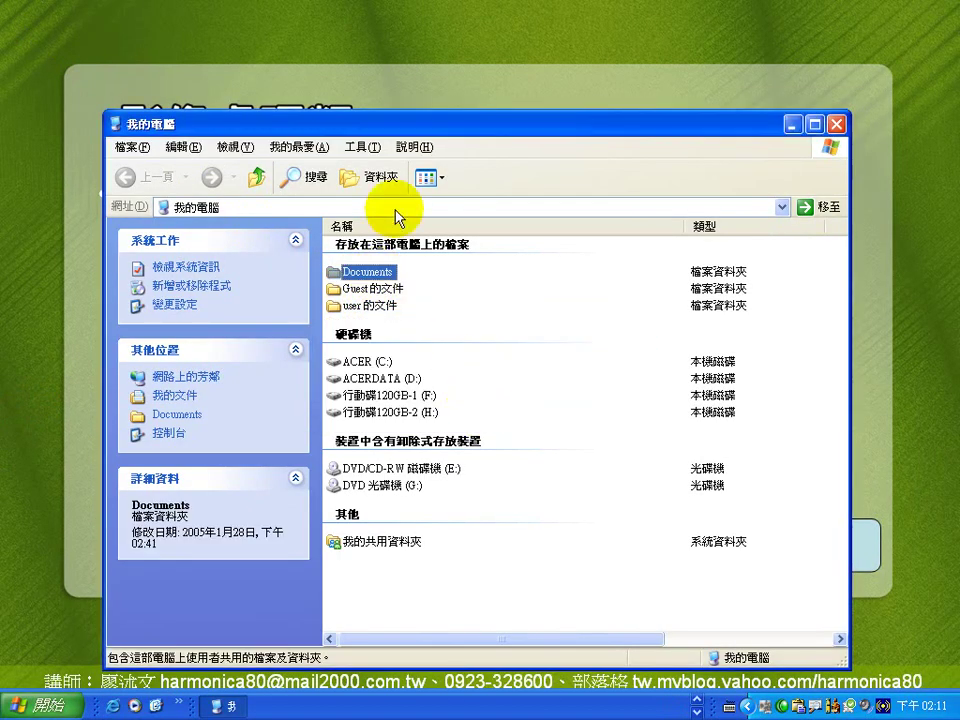
left_click(369, 177)
left_click(150, 261)
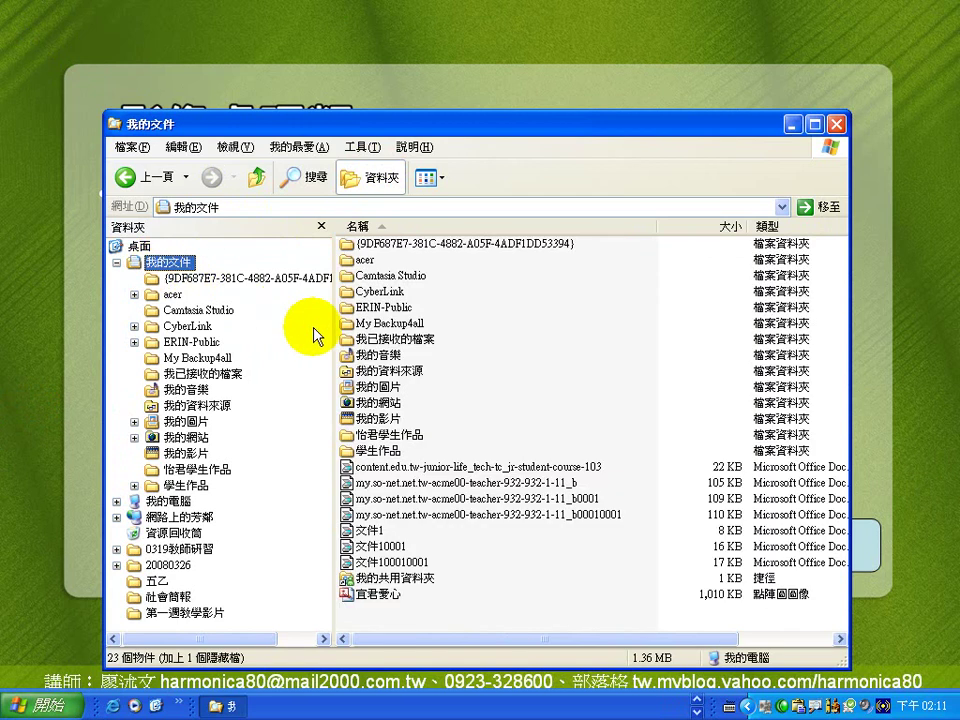
left_click(186, 421)
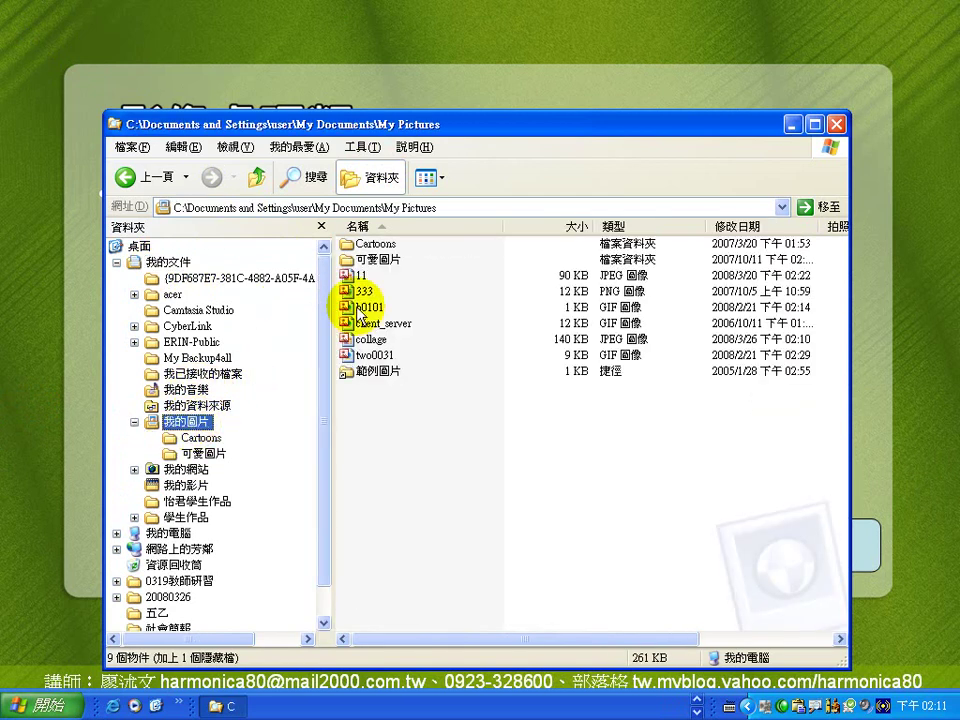
Open the saved collage file in Microsoft Office Picture Manager to view it and close the viewer.
left_click(371, 341)
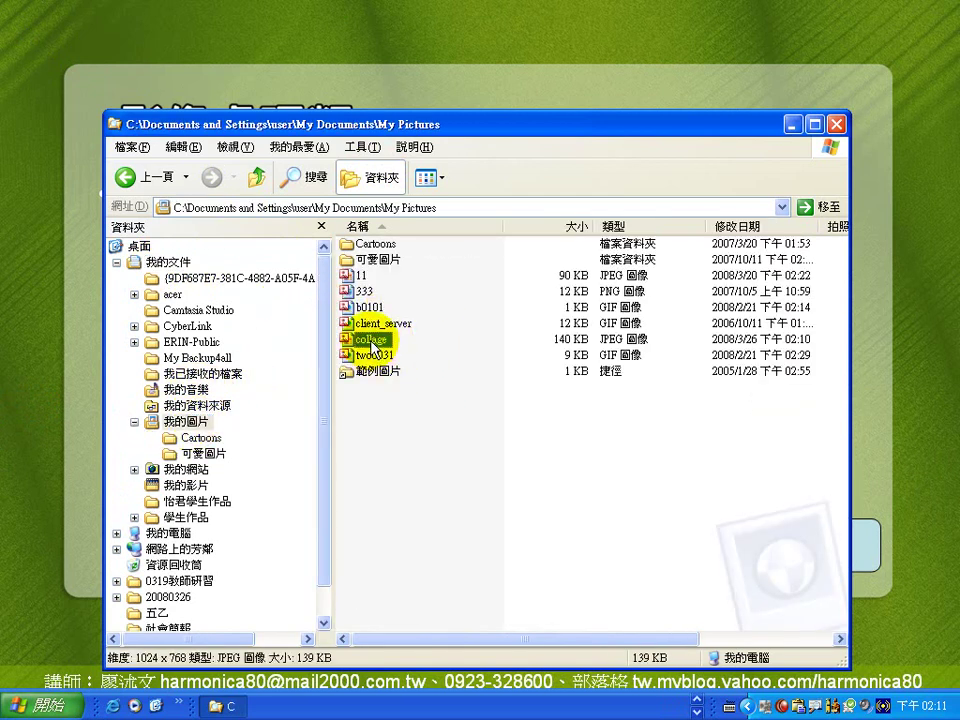
left_click(371, 342)
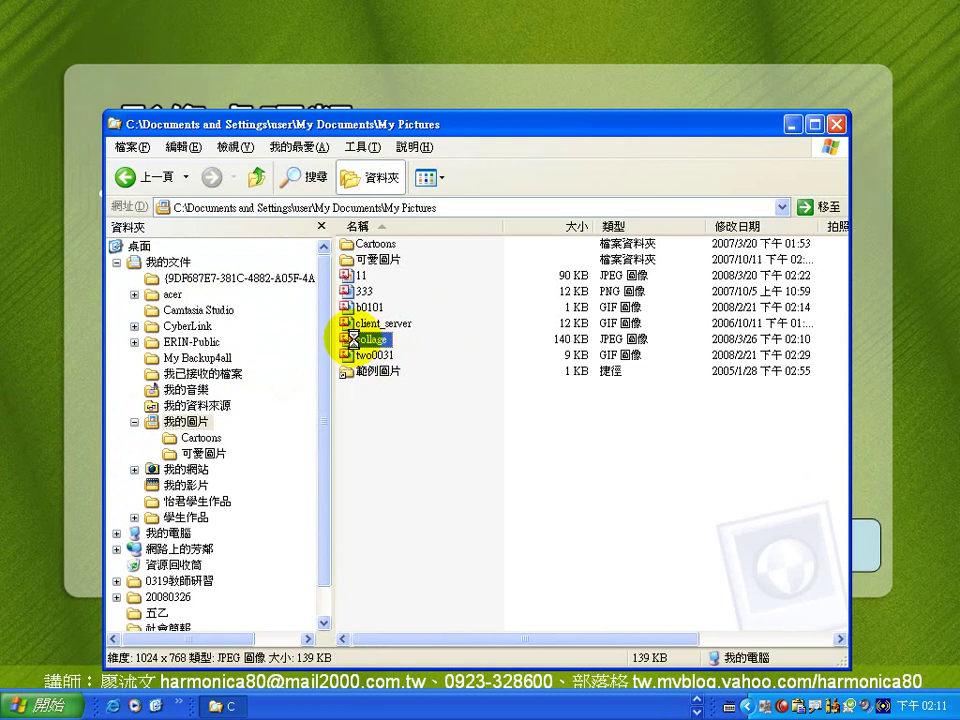
right_click(355, 342)
left_click(376, 384)
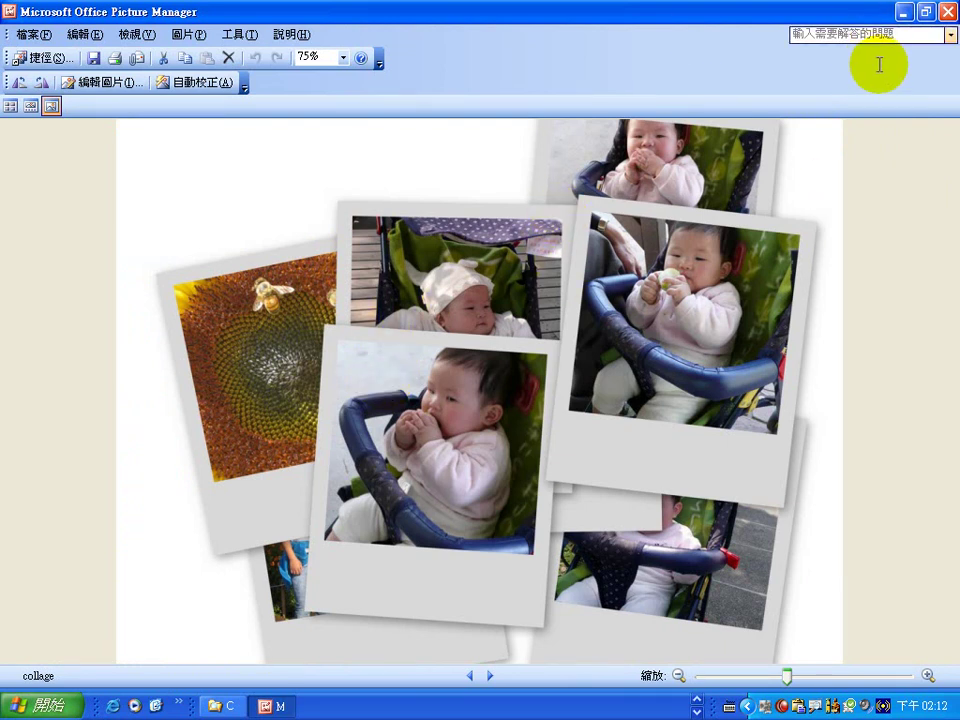
left_click(945, 11)
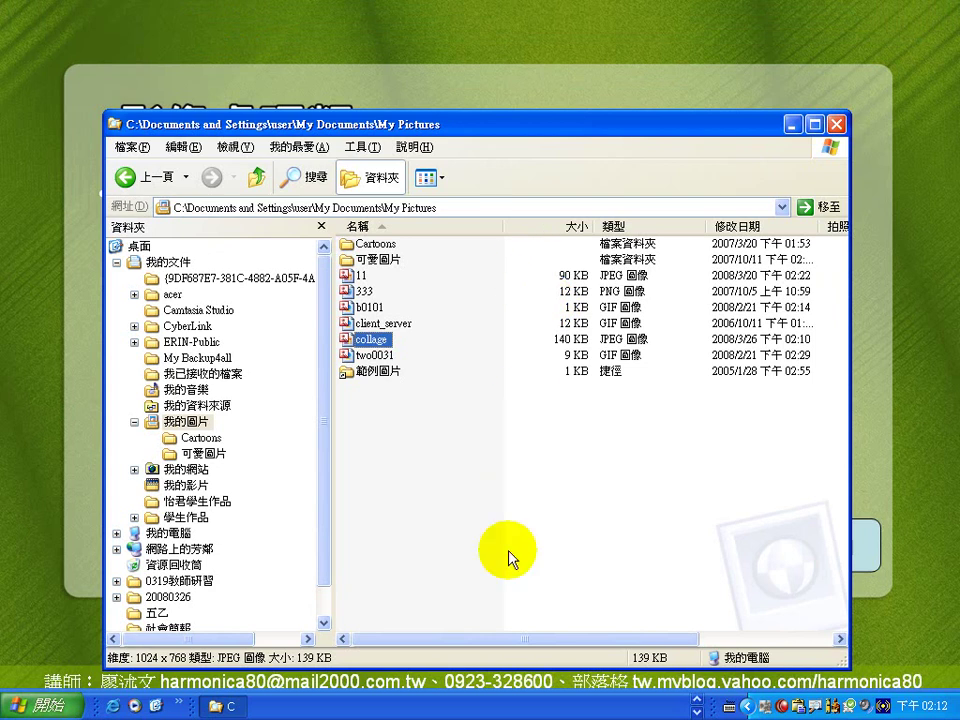
Reveal the 影像檔案備份與轉移 point on the presentation slide and switch back to Picasa.
left_click(60, 630)
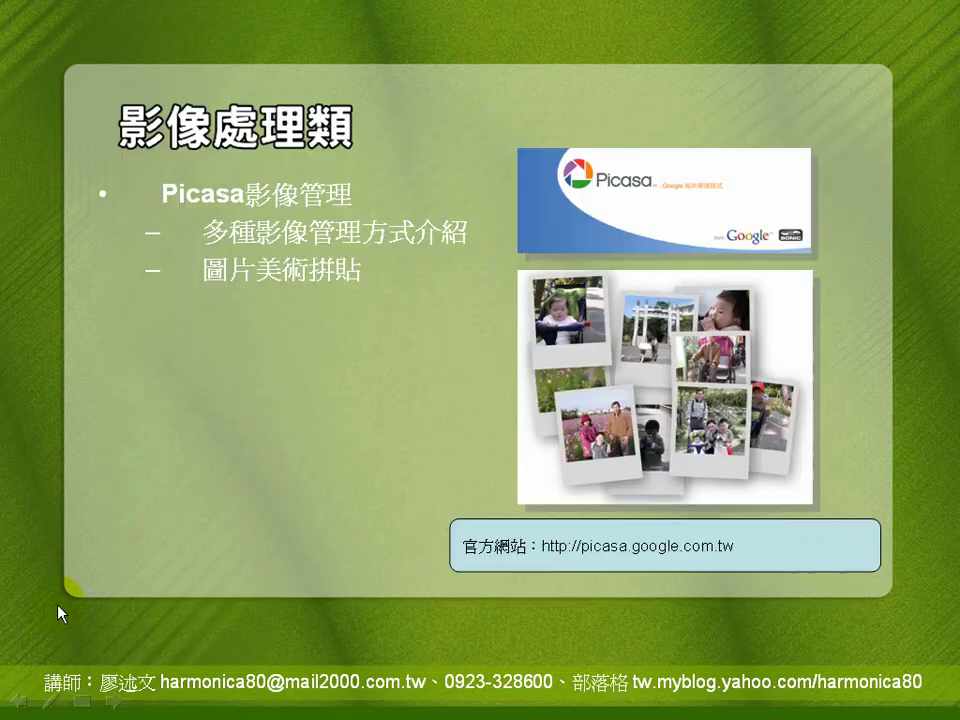
left_click(337, 232)
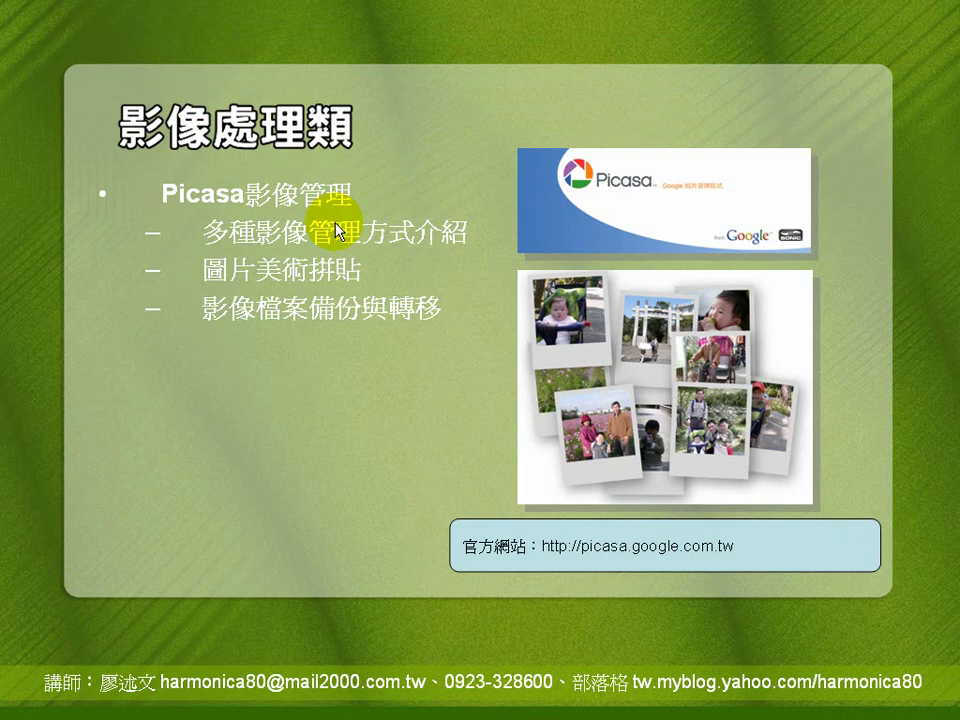
key("alt+Tab")
key("alt+Tab")
key("alt+Tab")
key("alt+Tab")
key("alt+Tab")
key("alt+Tab")
key("alt+Tab")
key("alt+Tab")
key("alt+Tab")
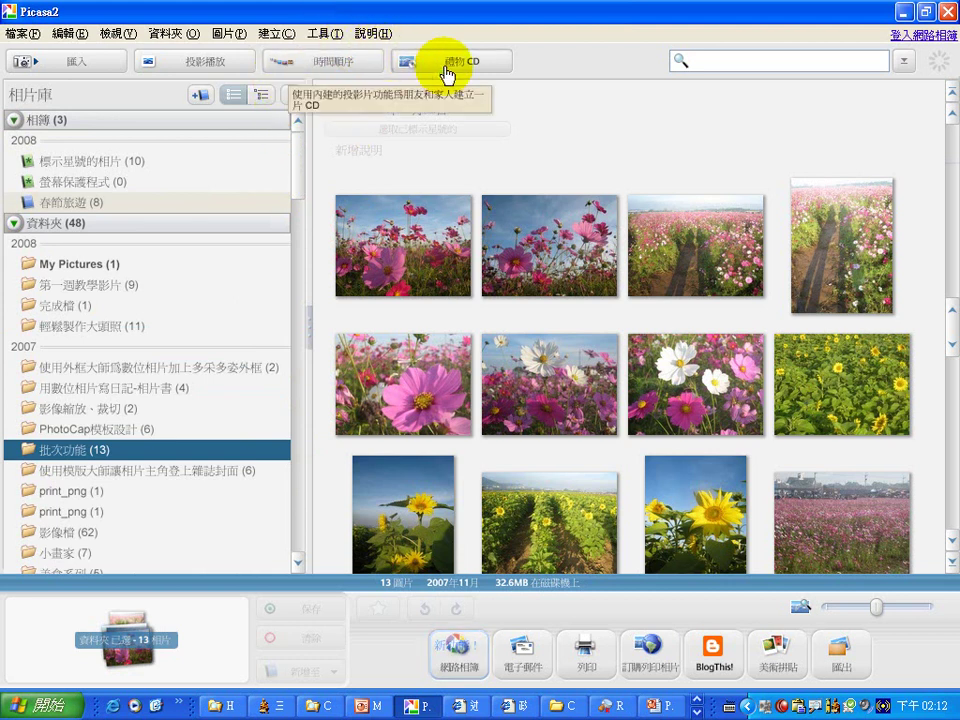
Start a picture backup (備份圖片) of the 批次功能 folder, keeping 我的備份組 as the backup set.
left_click(322, 33)
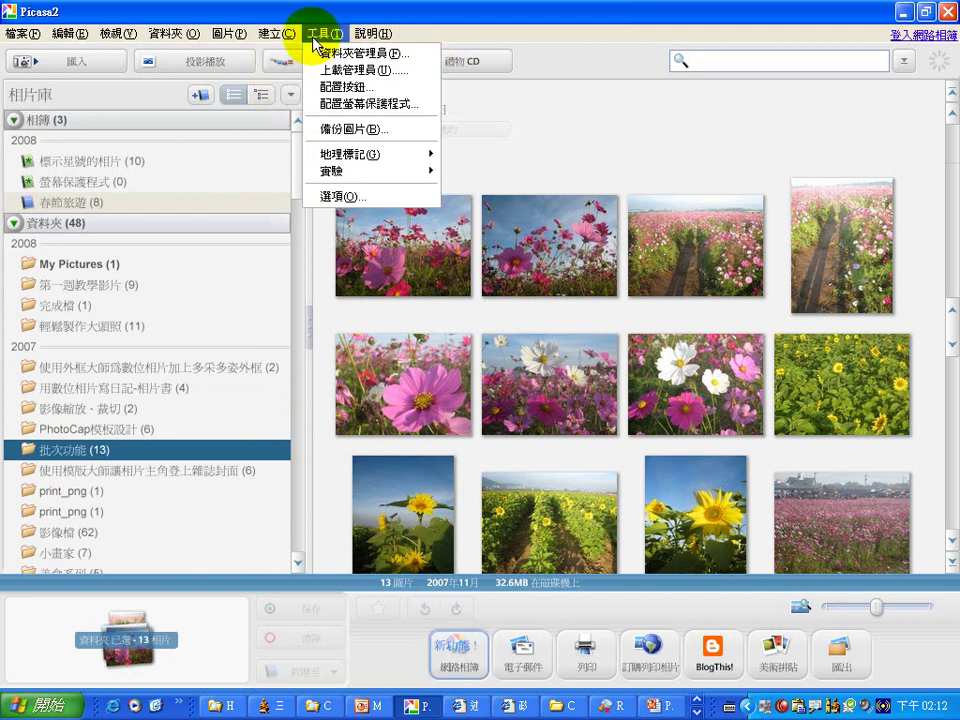
left_click(384, 138)
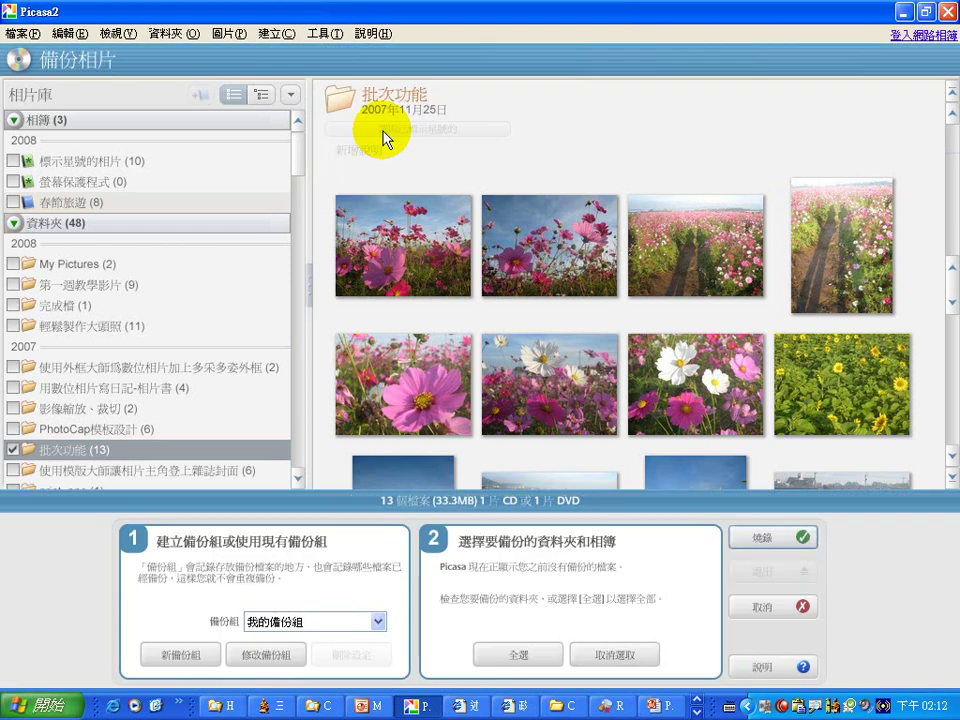
left_click(378, 622)
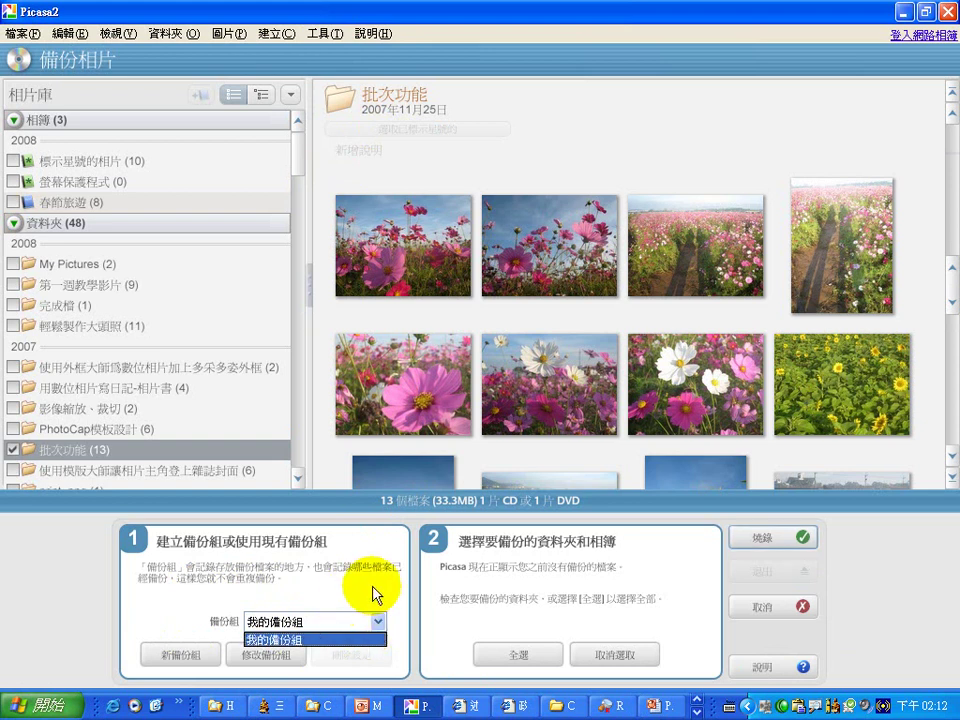
left_click(371, 592)
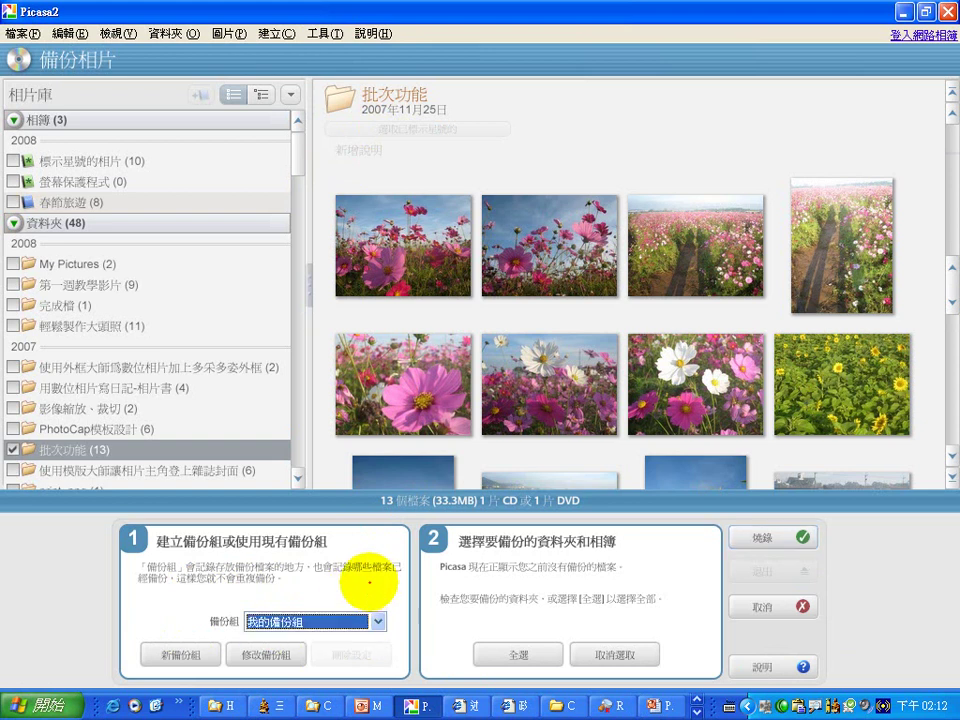
mouse_move(690, 550)
left_mouse_down()
mouse_move(707, 536)
mouse_move(840, 527)
mouse_move(683, 558)
left_mouse_up()
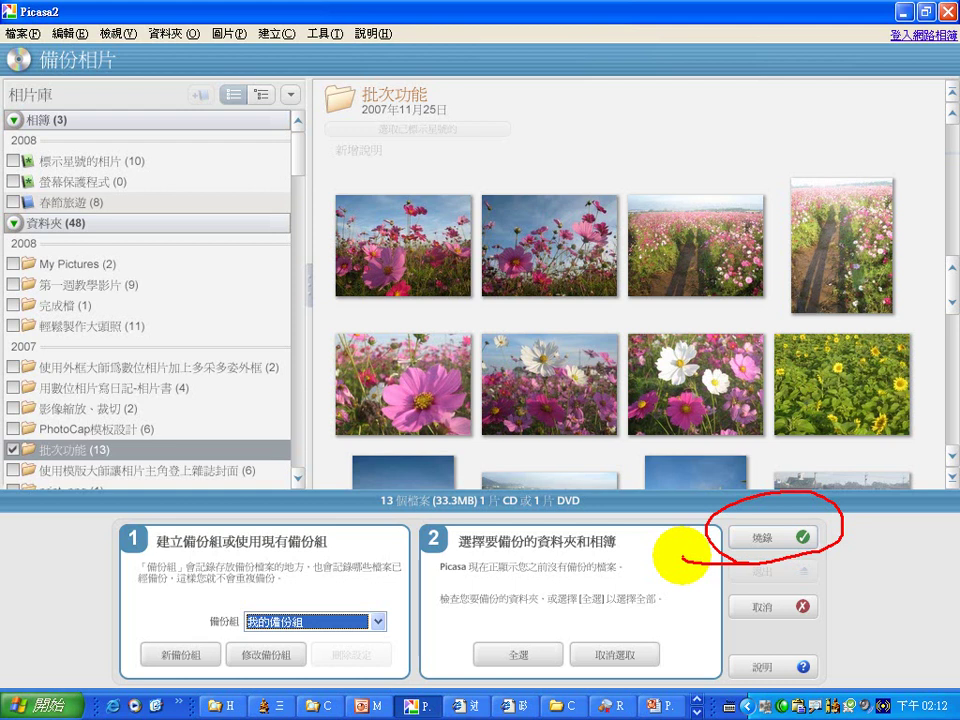
key("Escape")
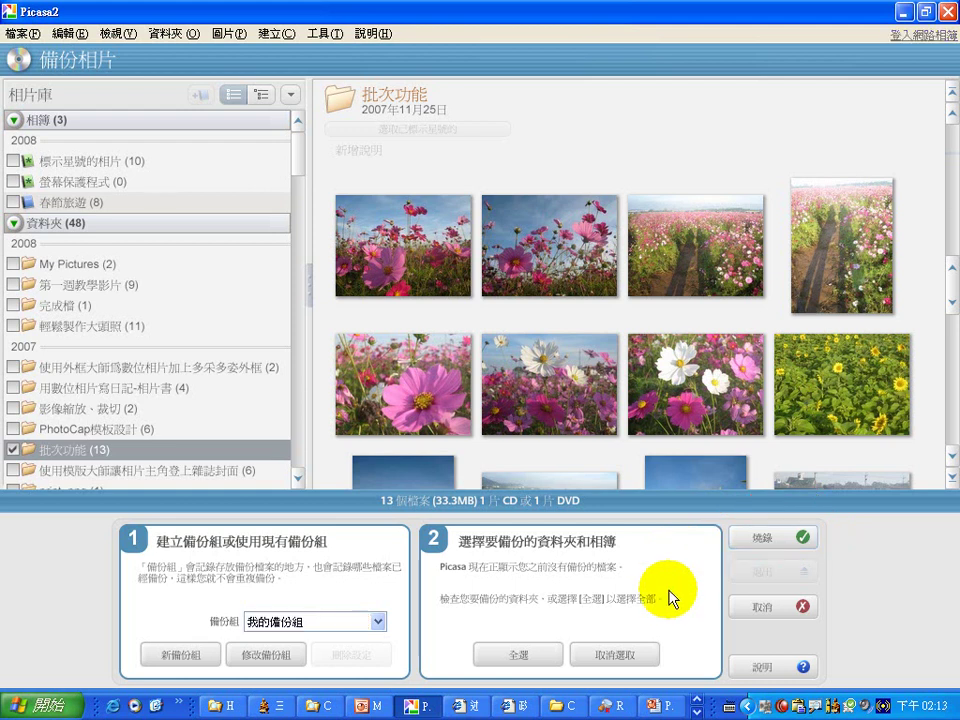
Open the new backup set (新備份組) form and mark its name, CD 或 DVD 備份 and file-type options with the screen pen, clearing the marks at the end.
left_click(190, 655)
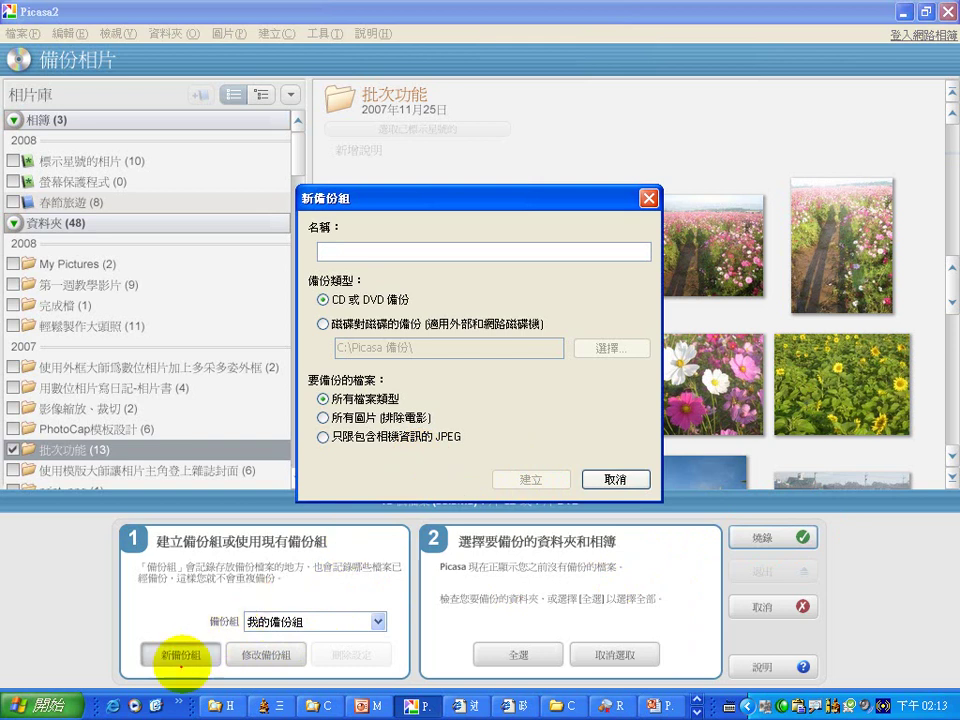
mouse_move(127, 640)
left_mouse_down()
mouse_move(213, 626)
mouse_move(225, 672)
mouse_move(122, 689)
mouse_move(128, 640)
left_mouse_up()
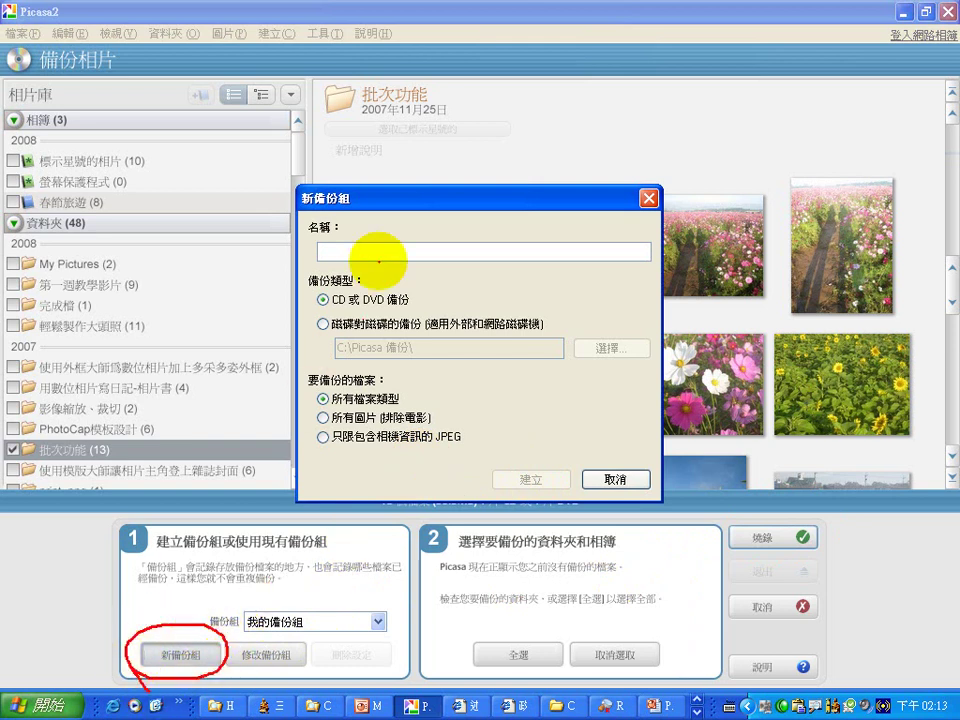
mouse_move(317, 253)
left_mouse_down()
mouse_move(386, 204)
mouse_move(300, 231)
left_mouse_up()
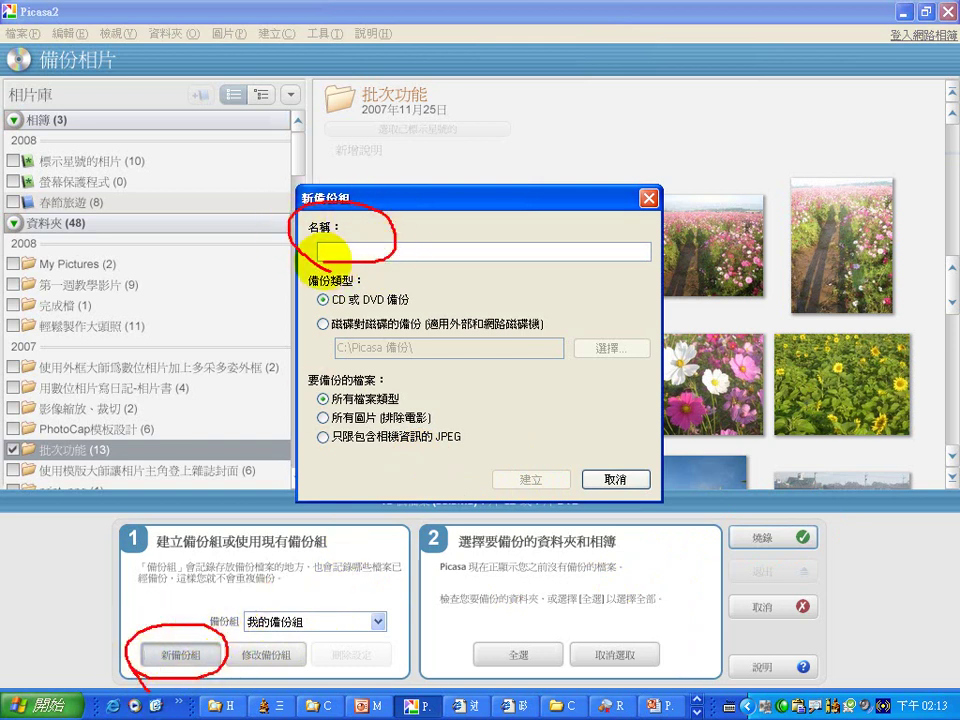
left_click_drag(318, 311, 407, 310)
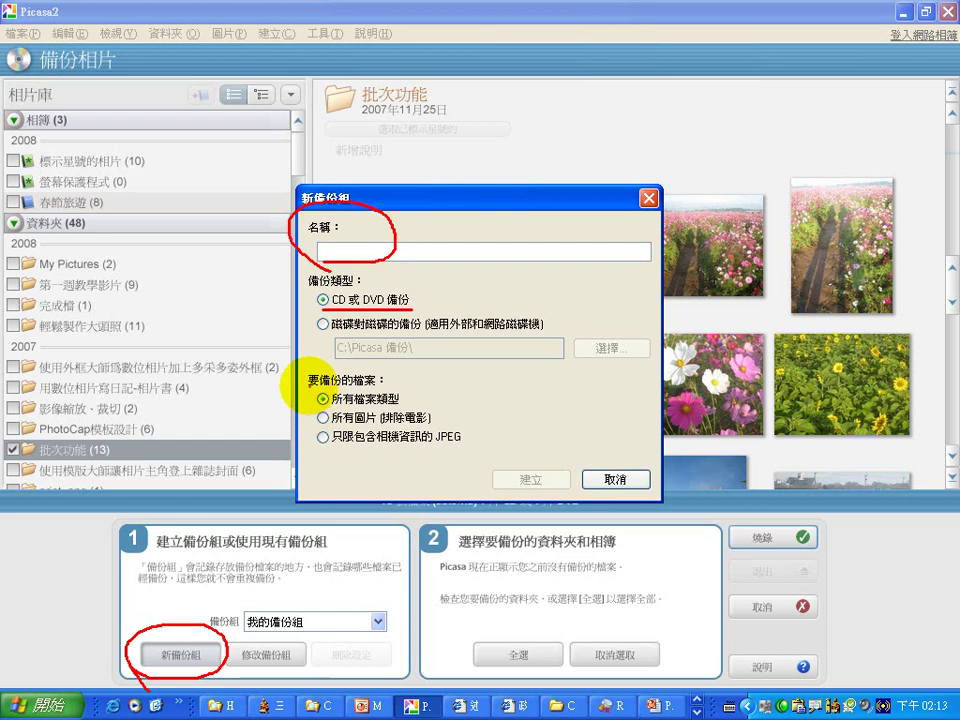
mouse_move(304, 372)
left_mouse_down()
mouse_move(303, 462)
mouse_move(481, 458)
mouse_move(480, 391)
mouse_move(441, 364)
mouse_move(283, 368)
left_mouse_up()
mouse_move(322, 420)
left_mouse_down()
mouse_move(349, 442)
mouse_move(380, 437)
left_mouse_up()
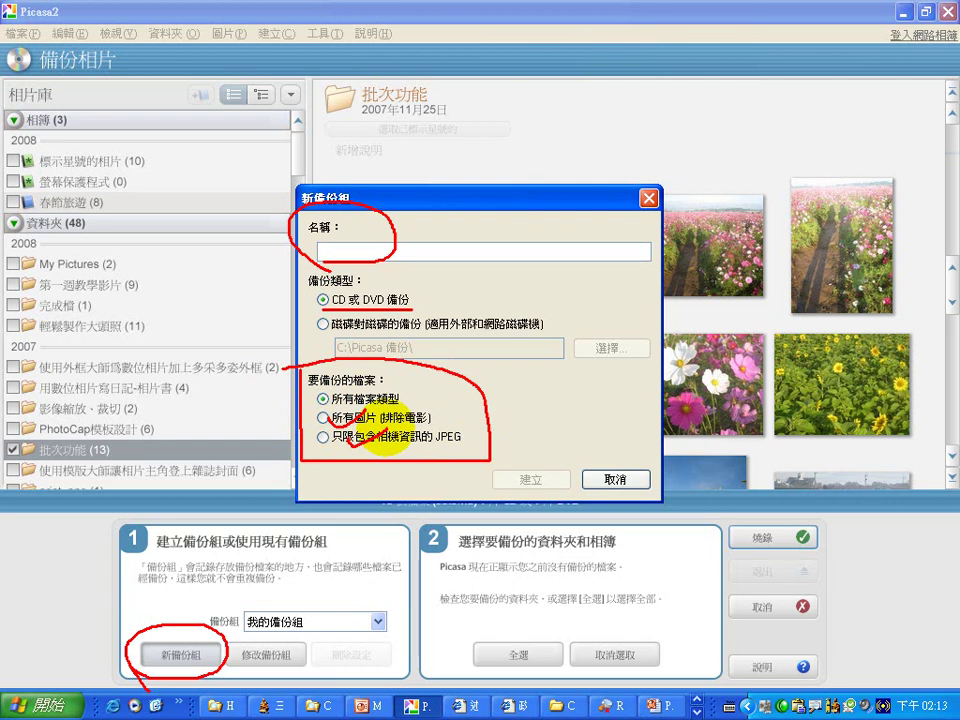
mouse_move(543, 411)
left_mouse_down()
mouse_move(573, 442)
mouse_move(563, 435)
mouse_move(589, 443)
mouse_move(596, 413)
mouse_move(641, 401)
mouse_move(614, 455)
mouse_move(601, 435)
mouse_move(640, 450)
left_mouse_up()
key("Escape")
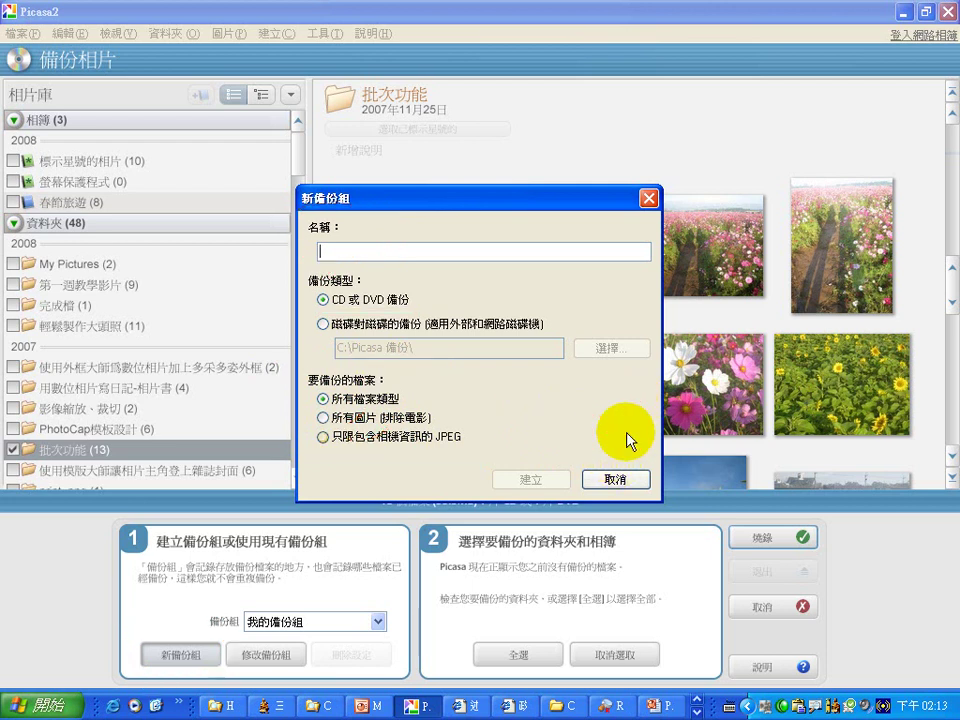
Name the new backup set test and make it a disk-to-disk backup (磁碟對磁碟的備份) with 我的文件 as its location.
left_click(508, 246)
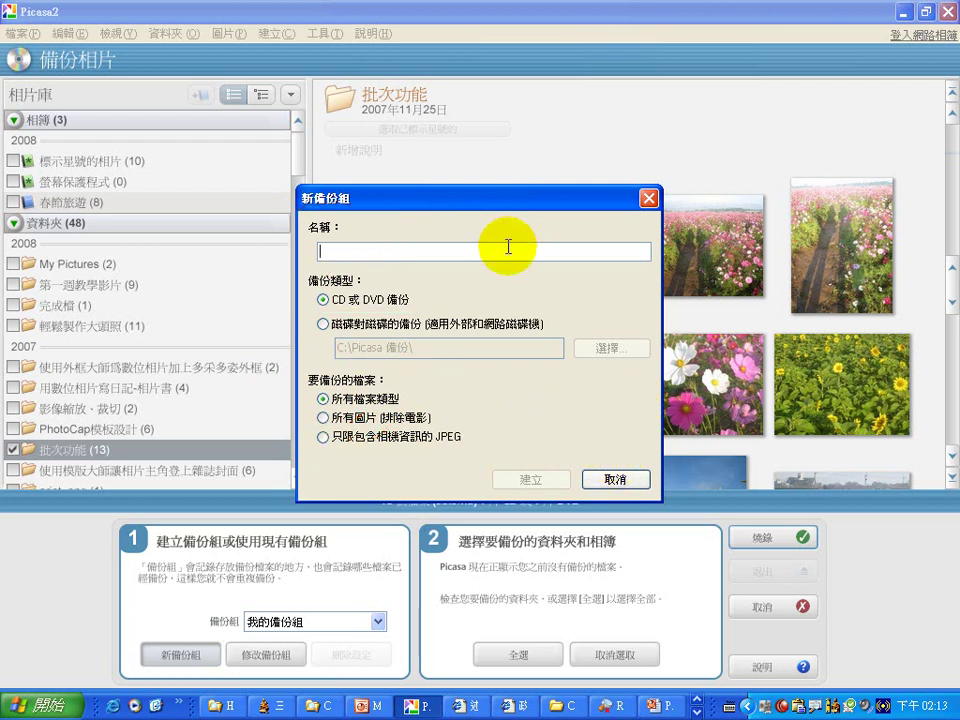
type("test")
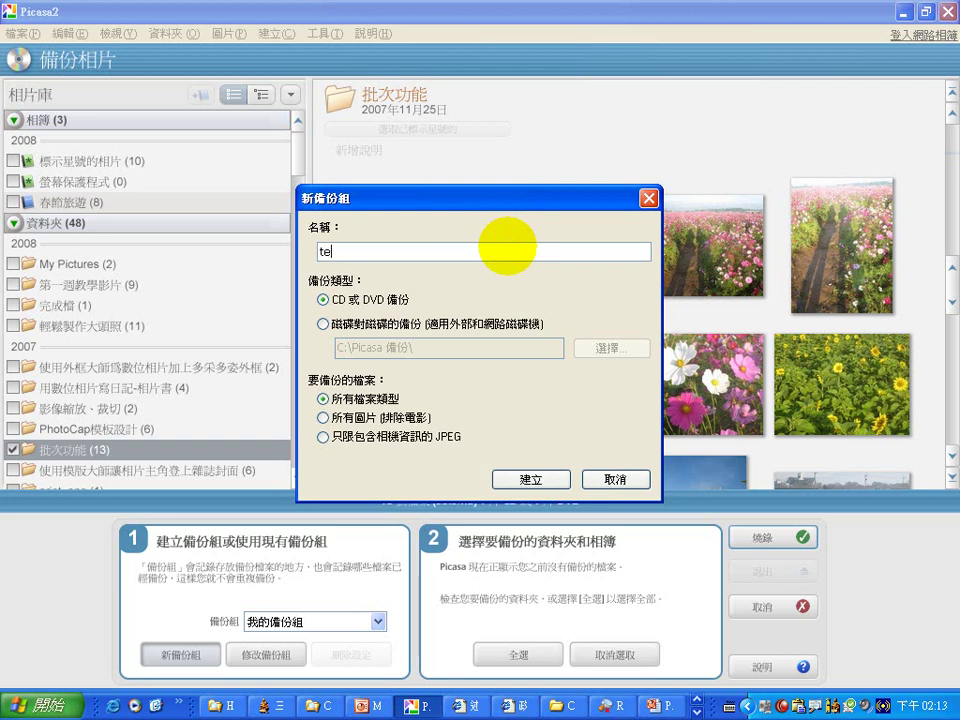
left_click(359, 326)
left_click(609, 348)
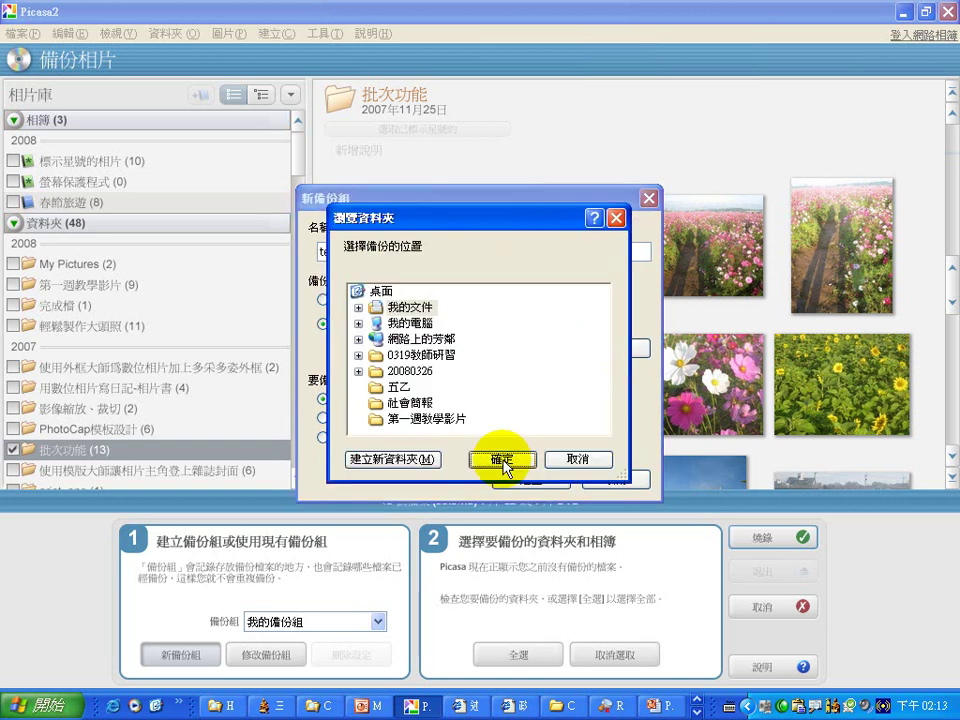
left_click(552, 462)
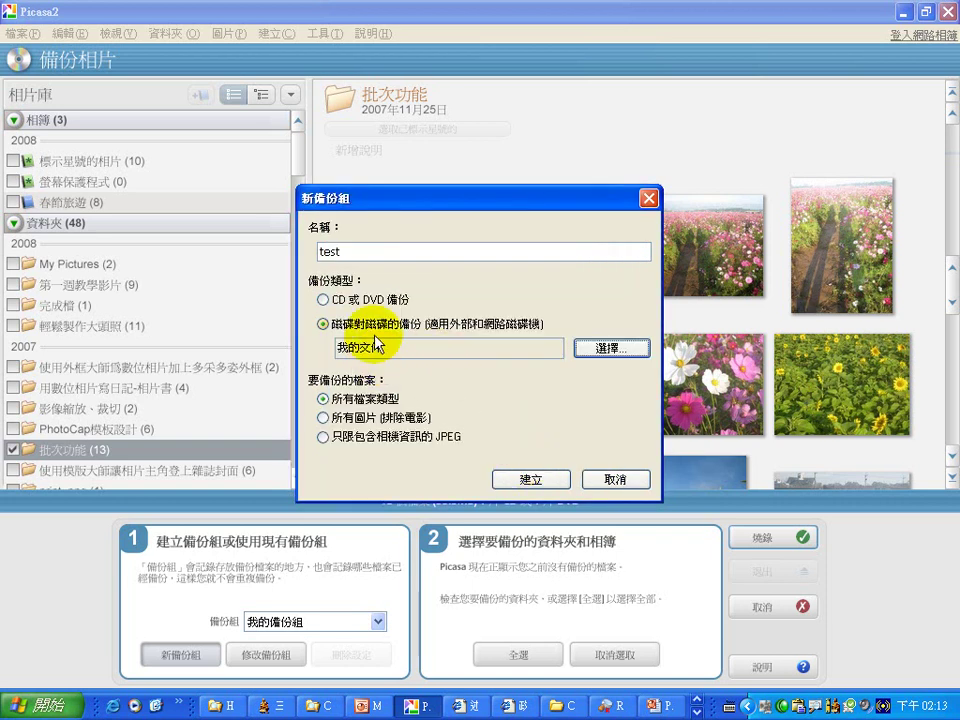
Change the backup location to a new picasa_backup folder on drive D and create the backup set.
left_click(589, 348)
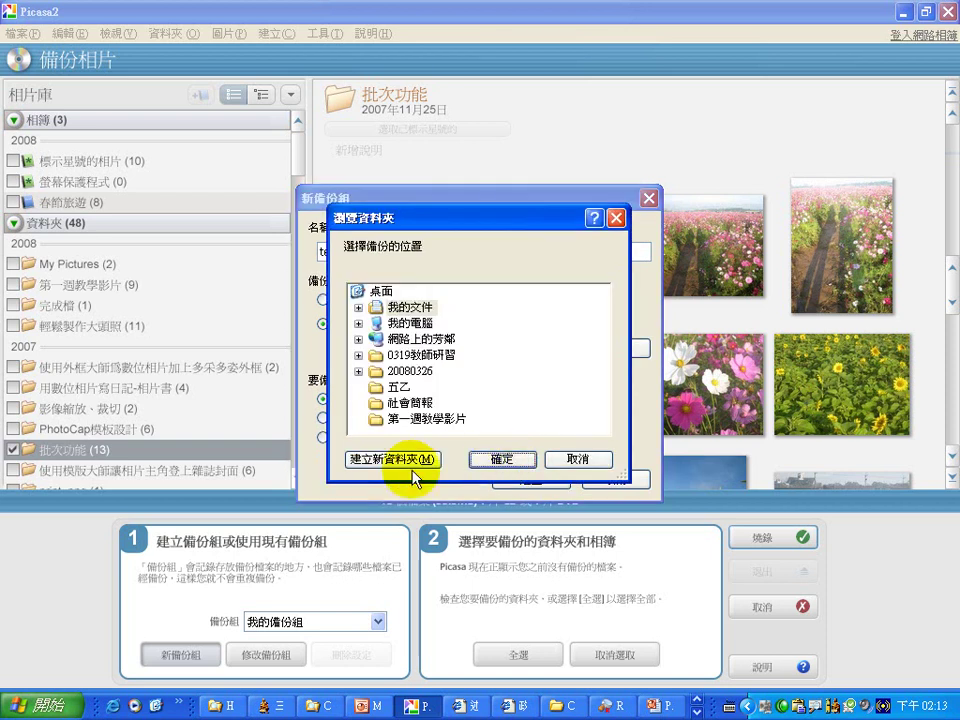
left_click(358, 323)
left_click(398, 326)
double_click(398, 326)
left_click_drag(598, 340, 606, 349)
scroll(561, 369, "up", 4)
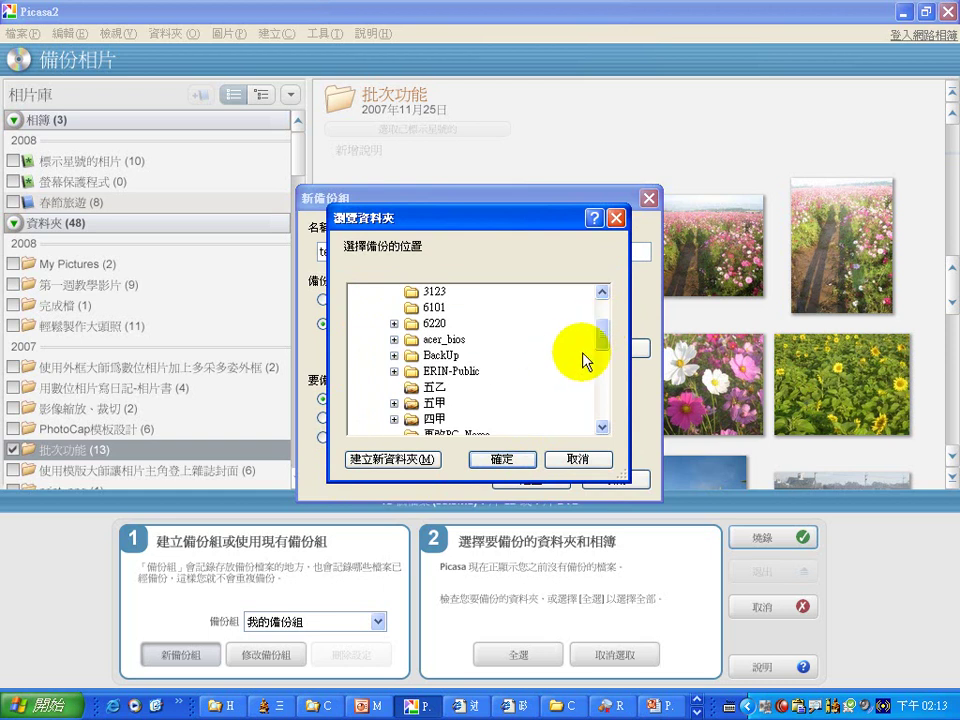
left_click(433, 464)
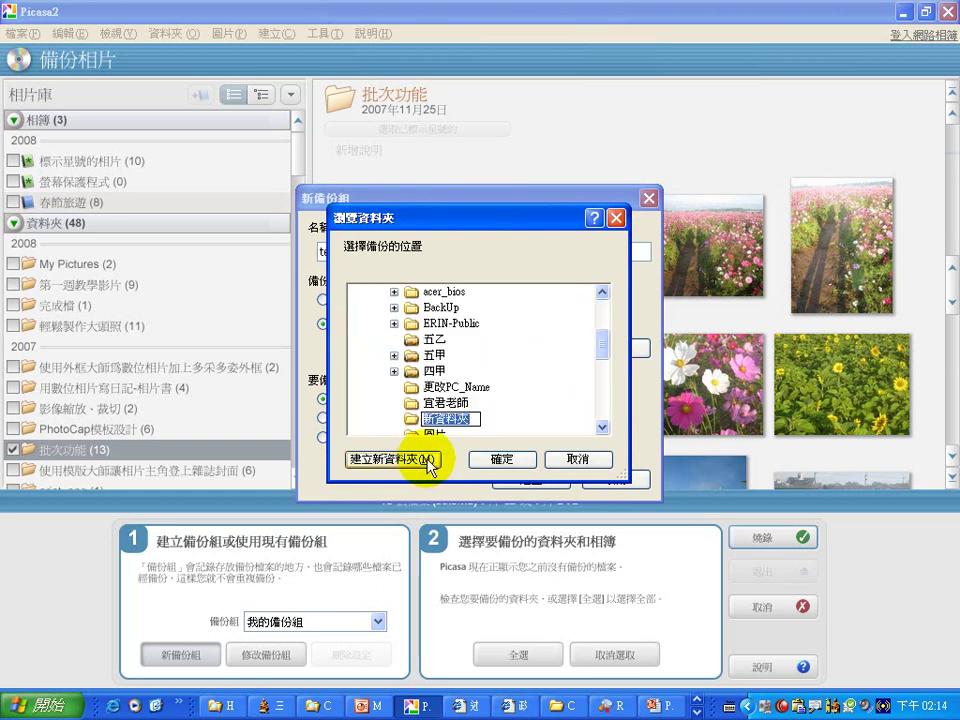
type("pica")
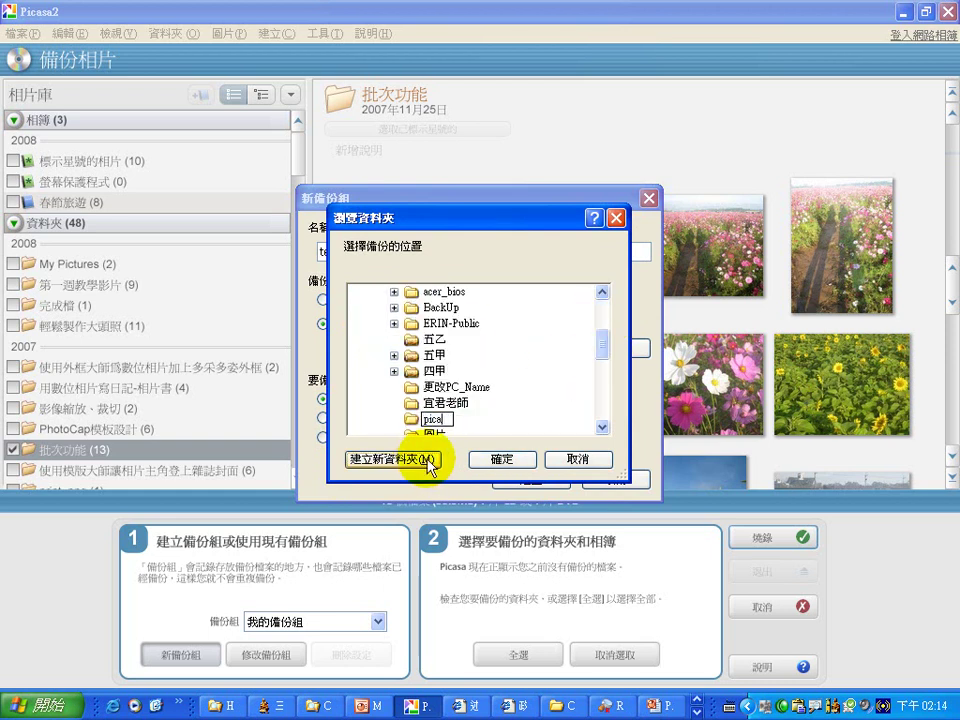
type("sa_backup")
key("Return")
left_click(499, 459)
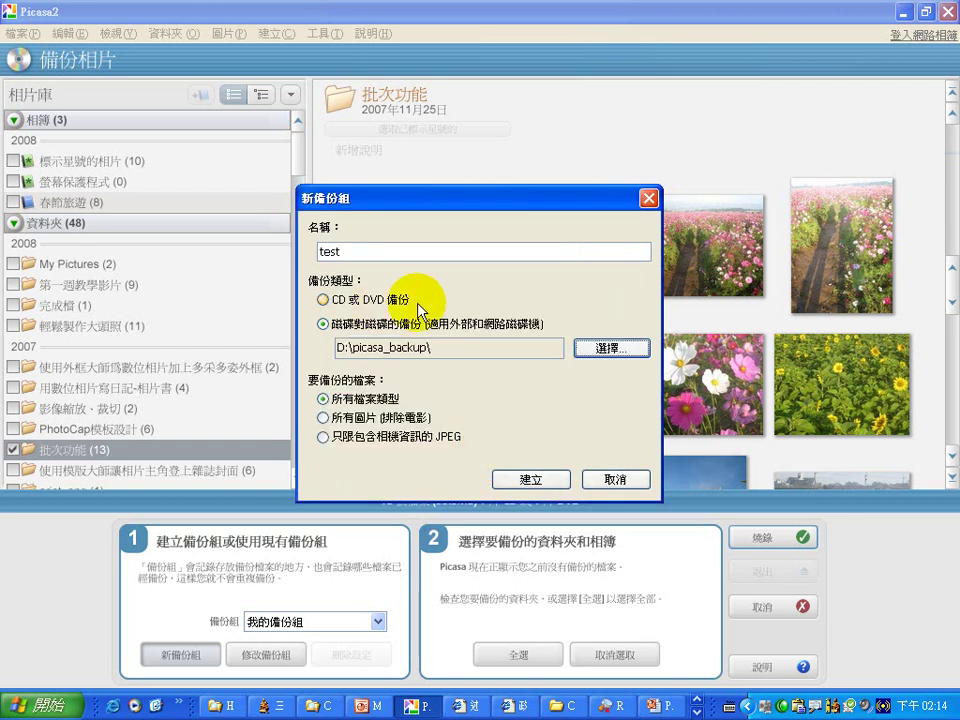
left_click(528, 478)
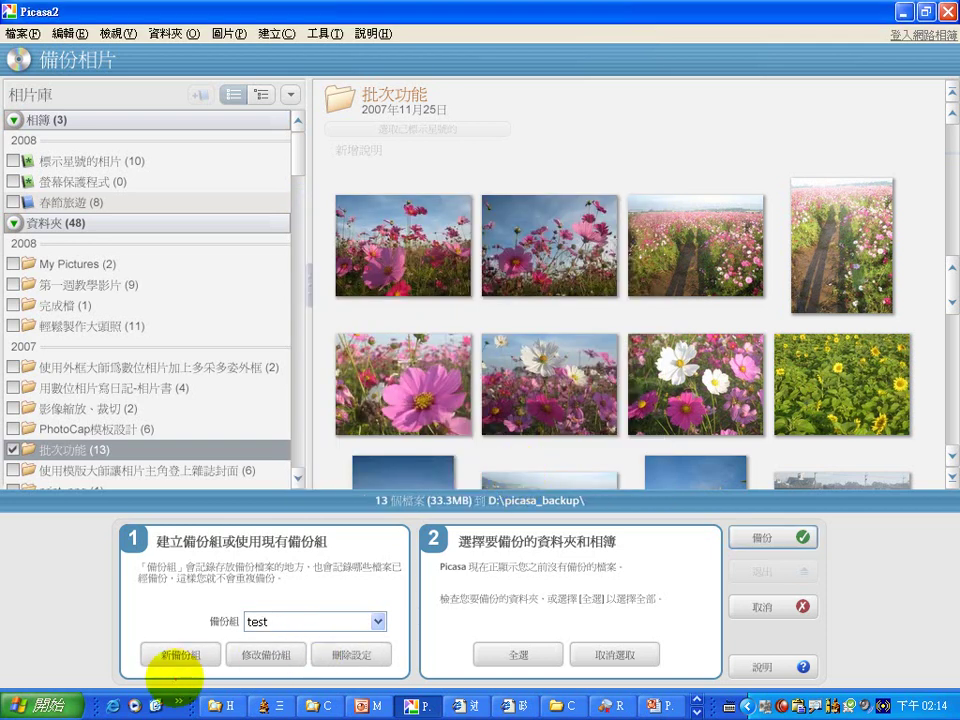
Mark the test backup set and the 備份 command with the screen pen and clear the marks.
mouse_move(214, 643)
left_mouse_down()
mouse_move(311, 574)
mouse_move(193, 639)
mouse_move(297, 627)
left_mouse_up()
mouse_move(766, 528)
left_mouse_down()
mouse_move(785, 545)
mouse_move(826, 488)
left_mouse_up()
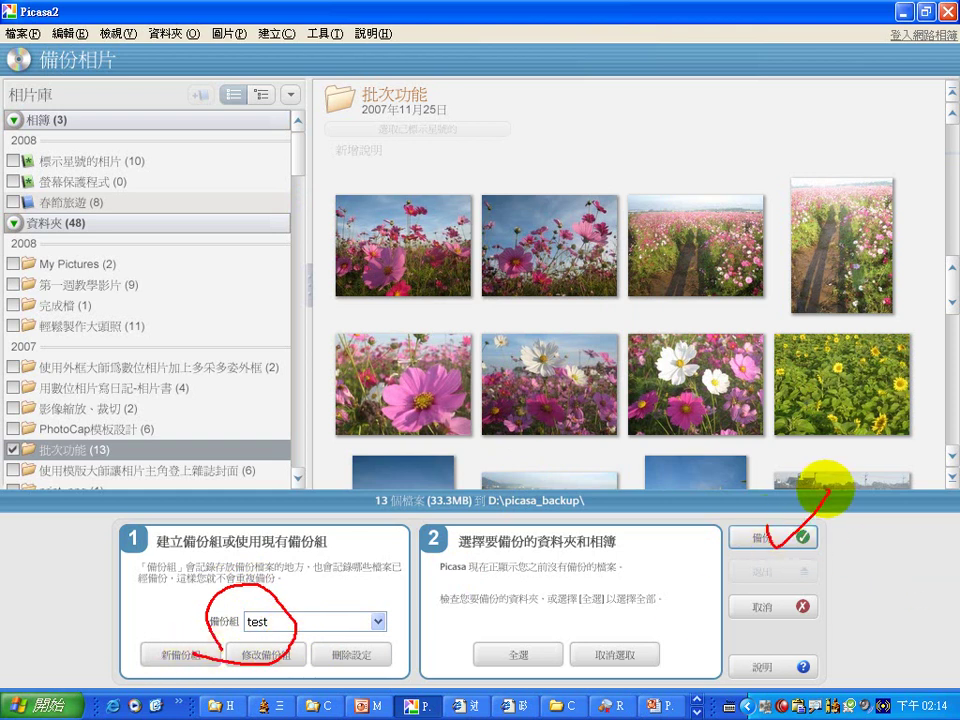
key("Escape")
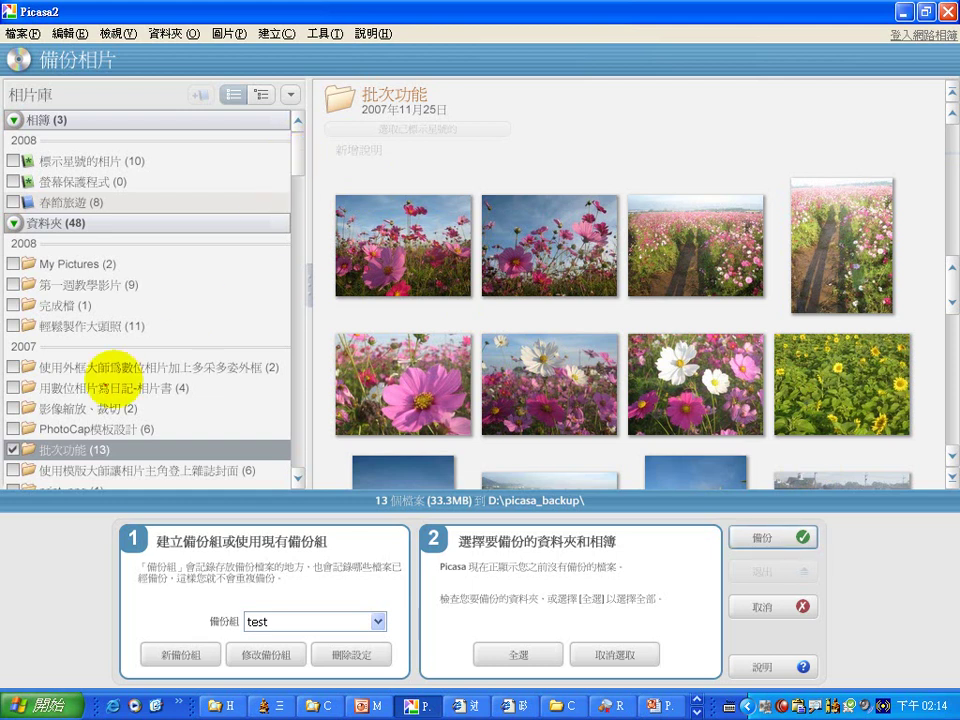
mouse_move(40, 488)
left_mouse_down()
mouse_move(11, 257)
mouse_move(122, 320)
mouse_move(12, 528)
left_mouse_up()
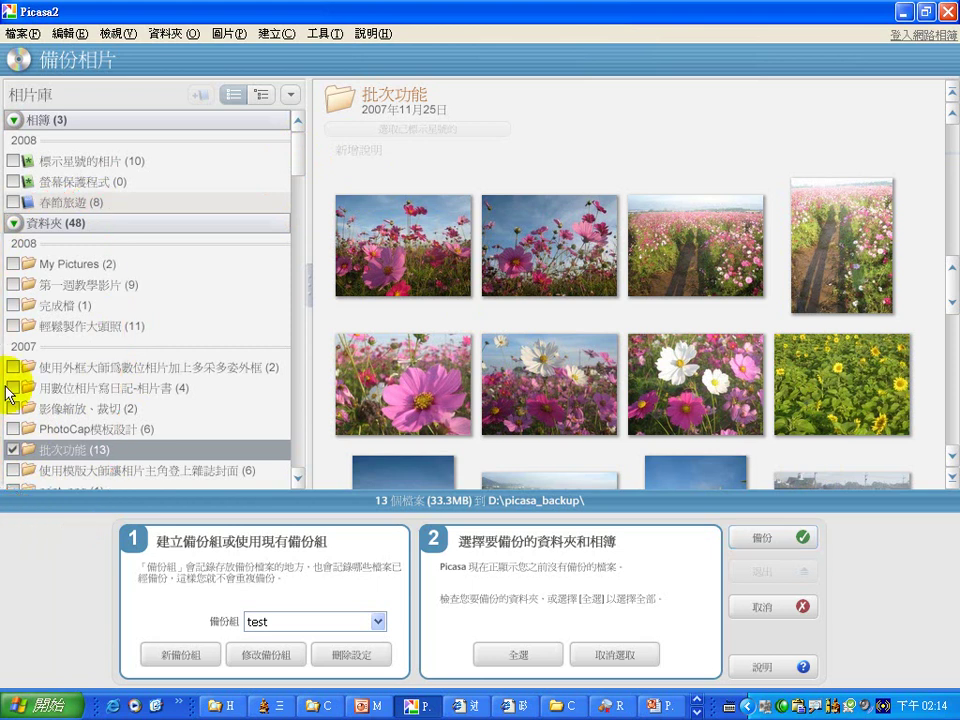
Add 標示星號的相片, 春節旅遊, 第一週教學影片 and 完成檔 to the backup selection.
left_click(12, 160)
left_click(12, 201)
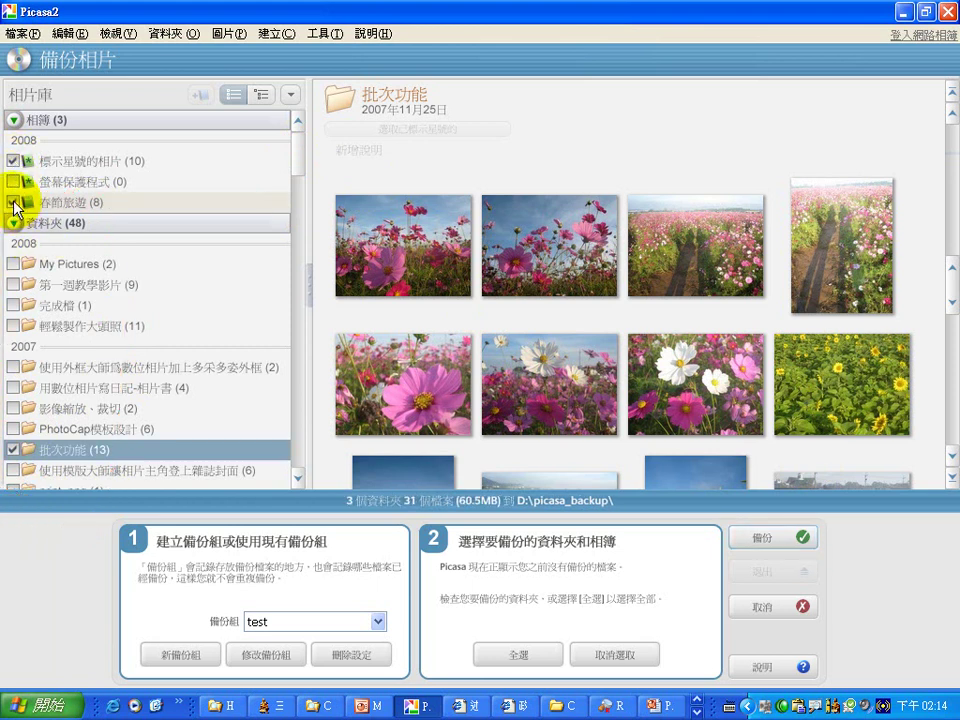
left_click(12, 284)
left_click(13, 306)
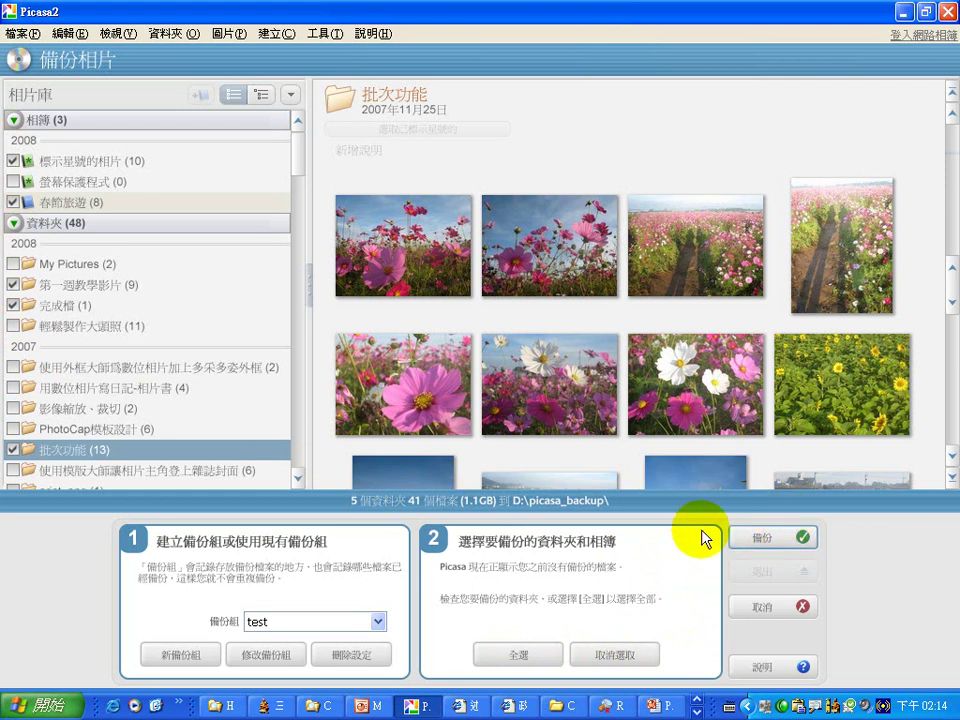
Select all folders and albums for the backup, look through the list and clear the whole selection.
left_click(541, 656)
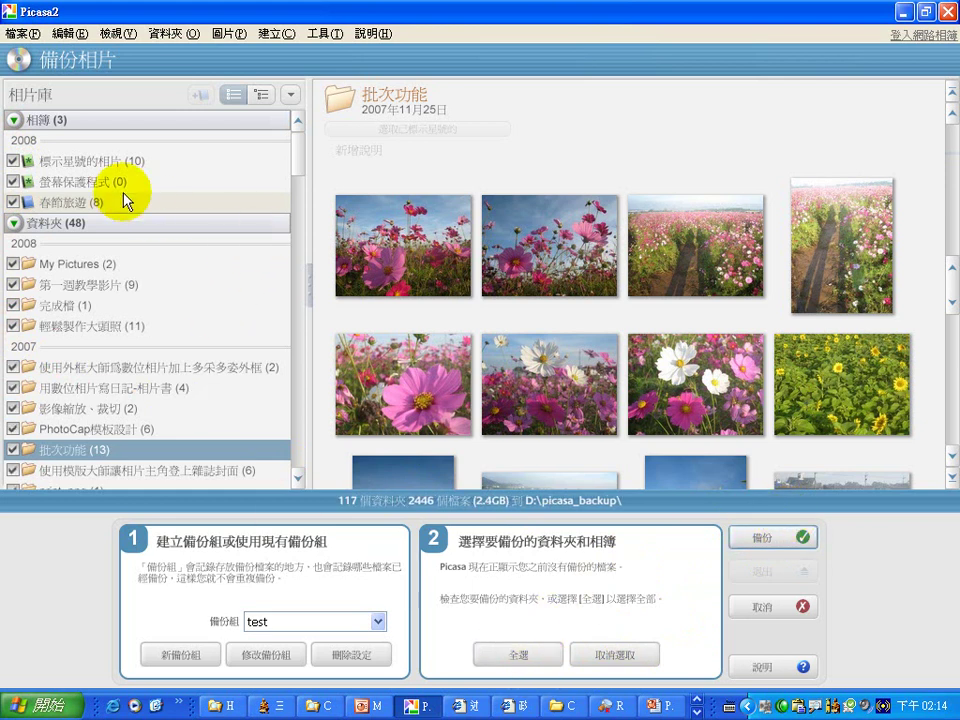
left_click_drag(293, 168, 294, 459)
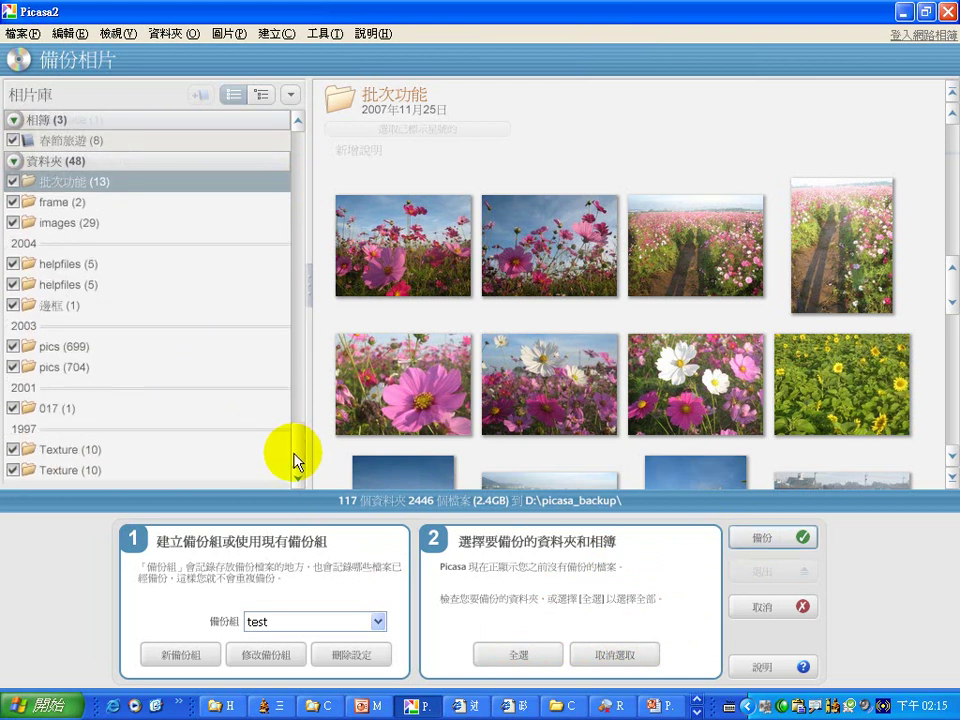
left_click(608, 640)
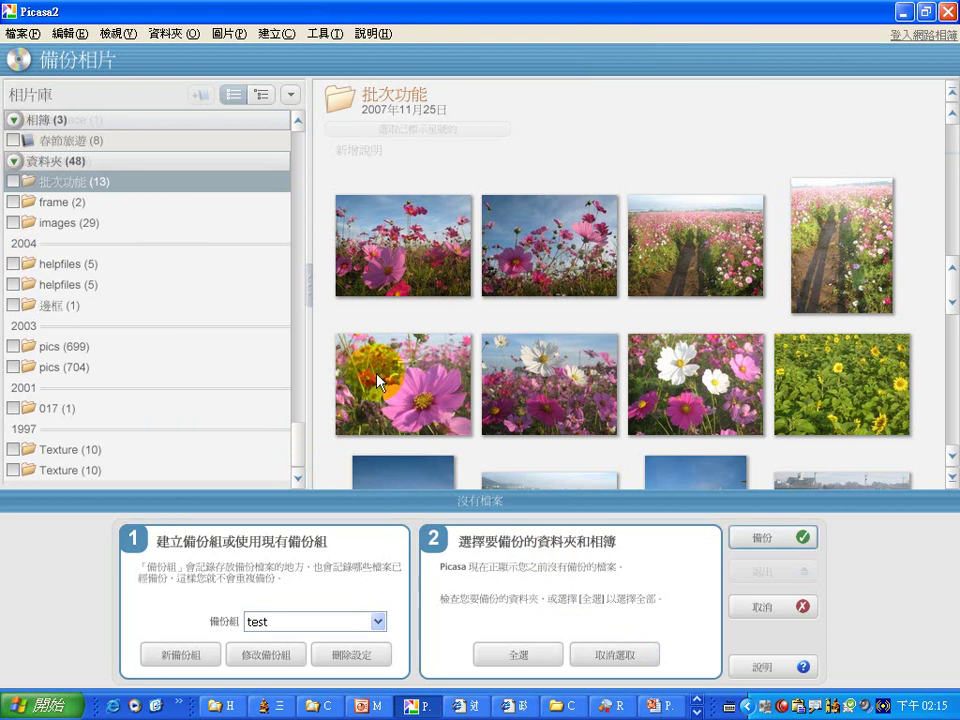
Select only the 標示星號的相片 album for the backup, pointing out 春節旅遊 with the screen pen, and cancel the backup.
left_click_drag(296, 440, 311, 163)
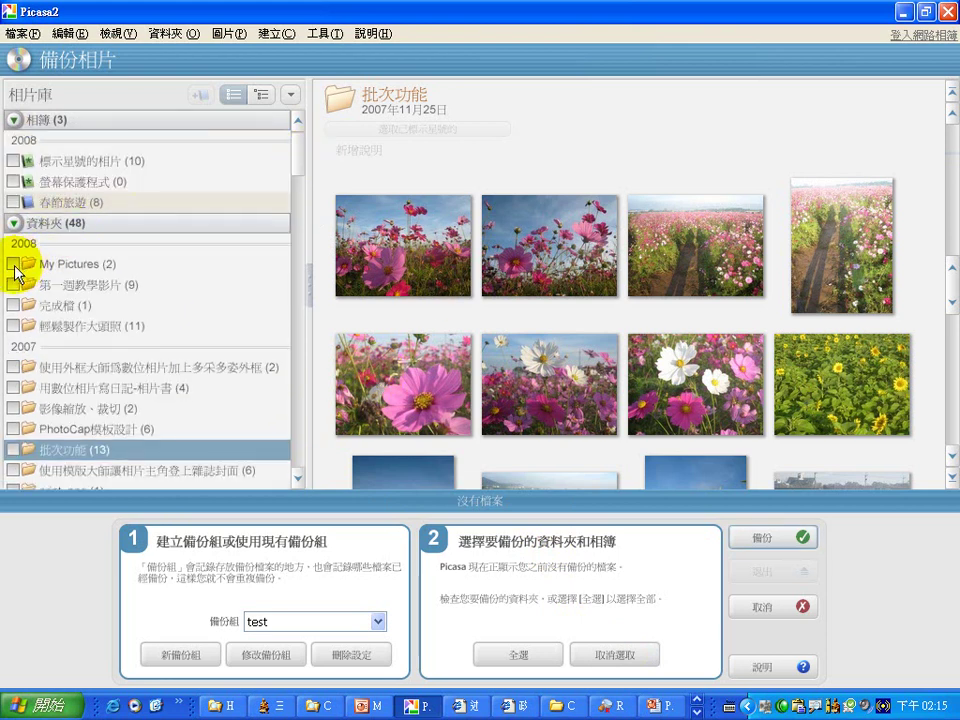
left_click(12, 161)
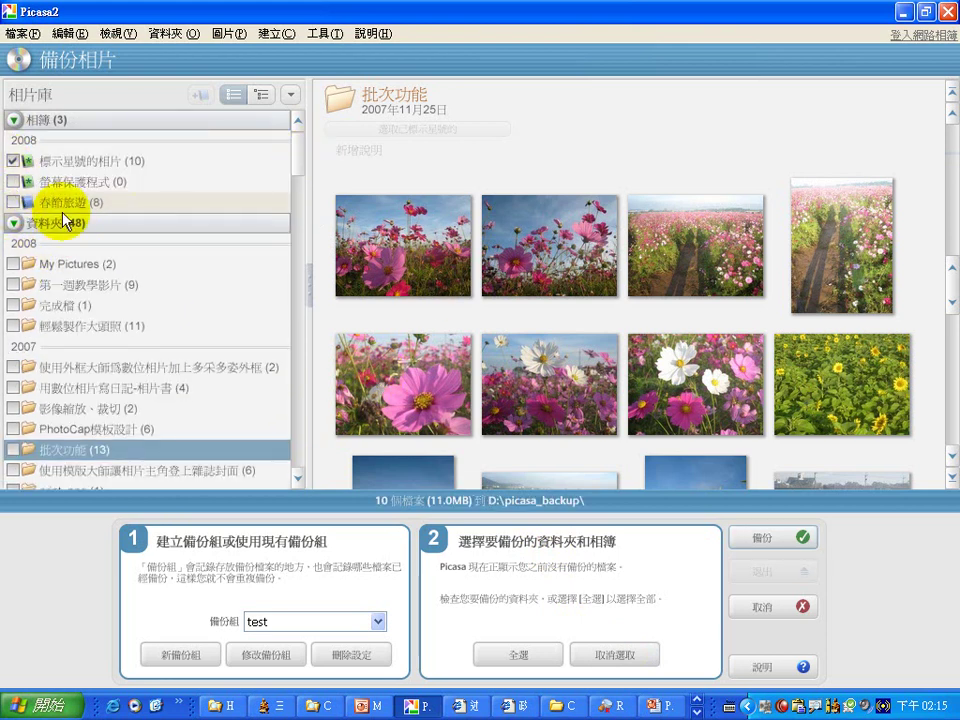
mouse_move(112, 222)
left_mouse_down()
mouse_move(12, 198)
mouse_move(115, 186)
mouse_move(60, 240)
left_mouse_up()
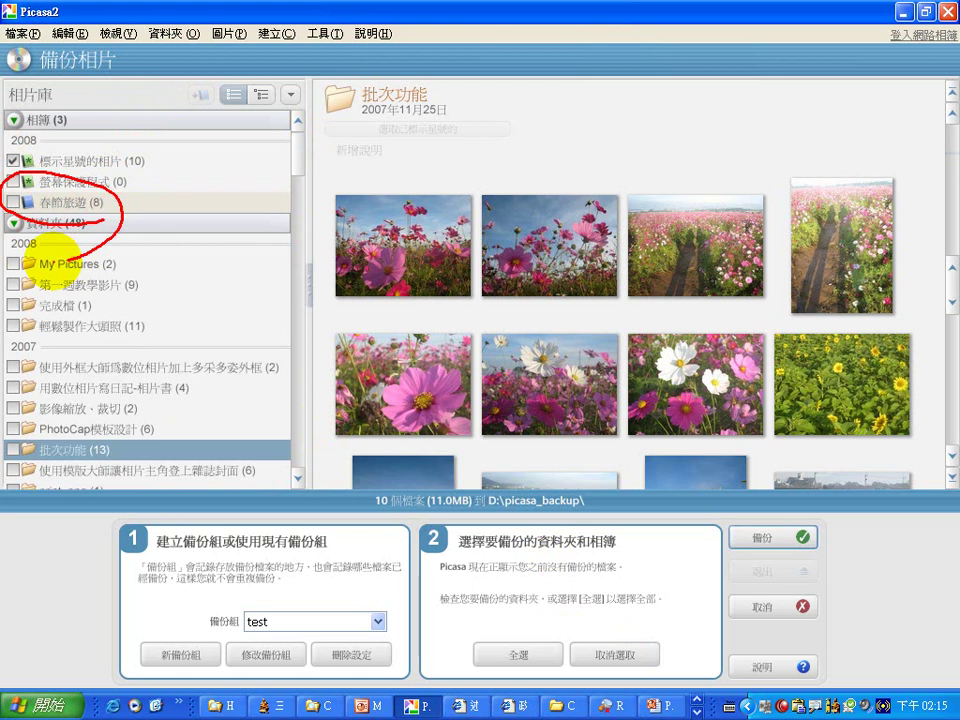
key("Escape")
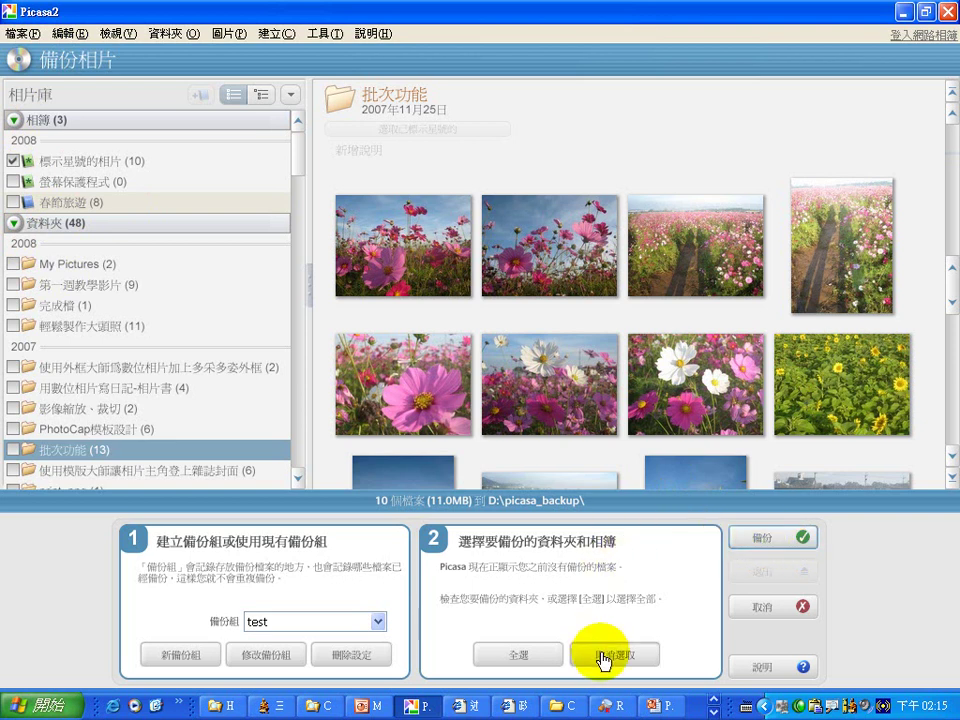
left_click(762, 608)
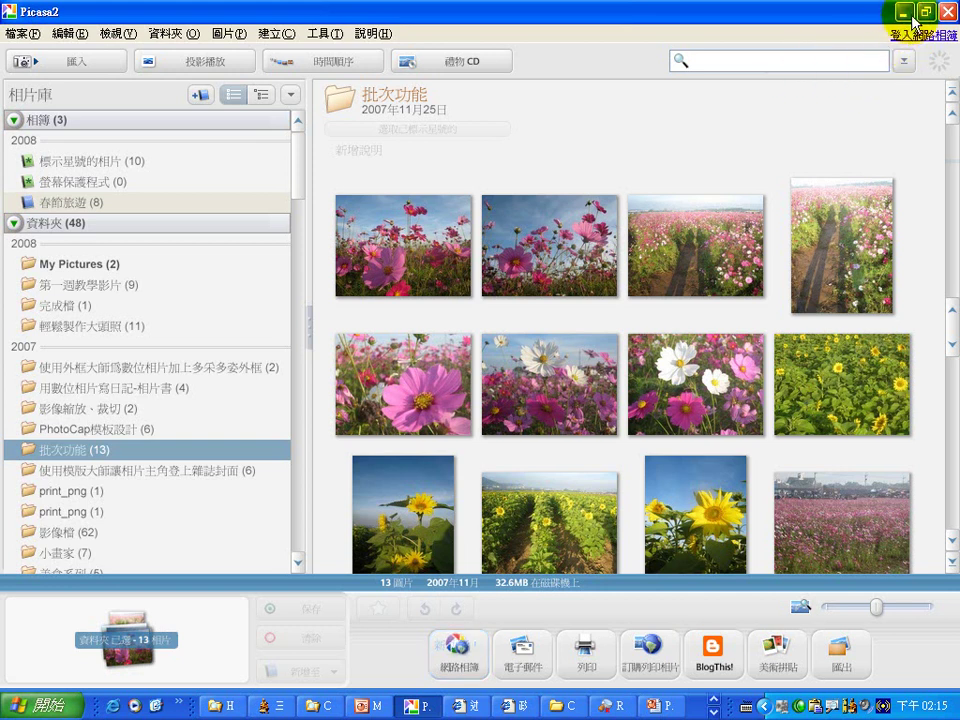
right_click(572, 250)
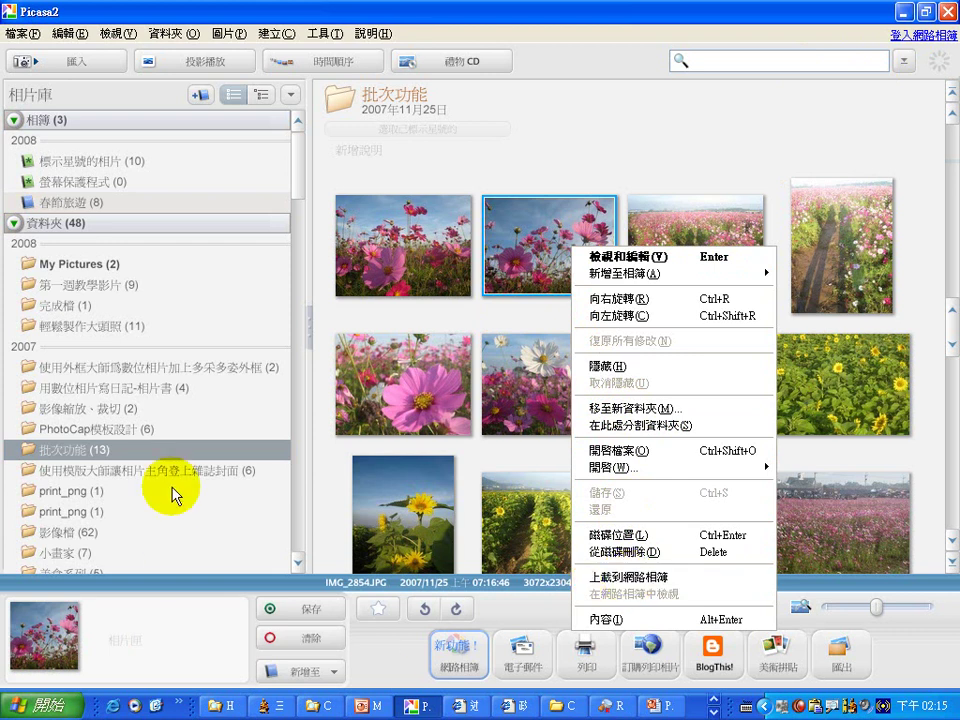
left_click(531, 117)
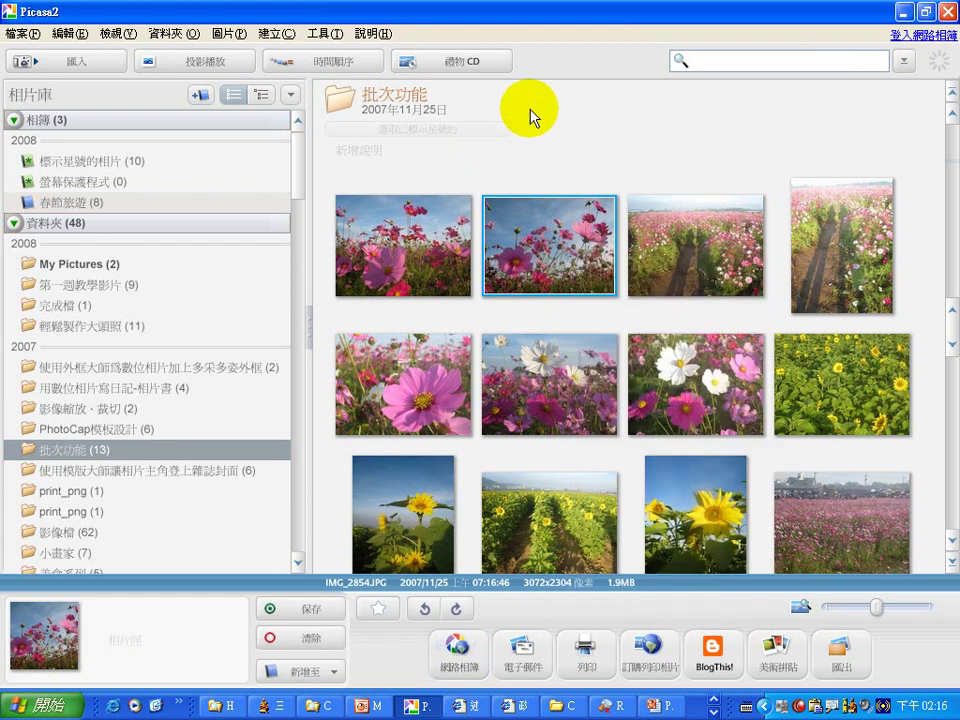
left_click(270, 36)
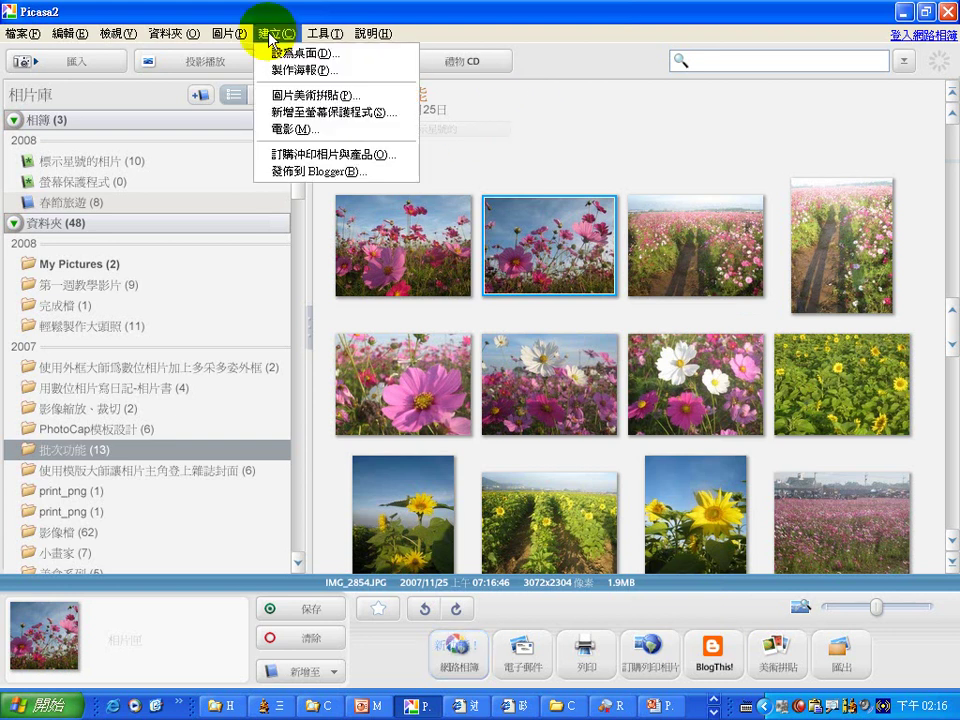
mouse_move(321, 30)
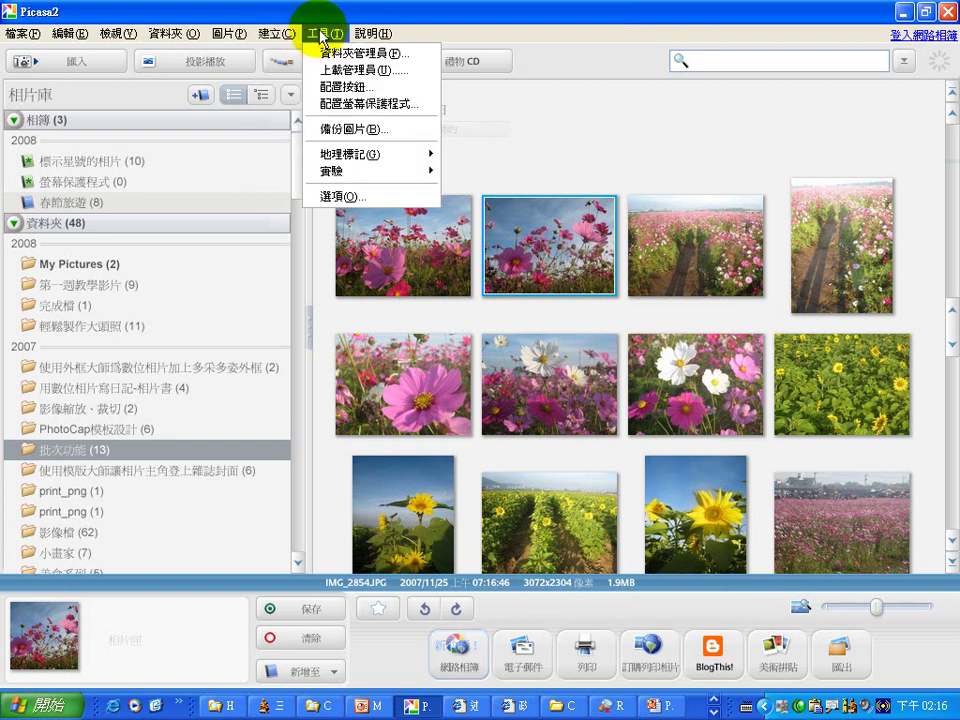
mouse_move(230, 42)
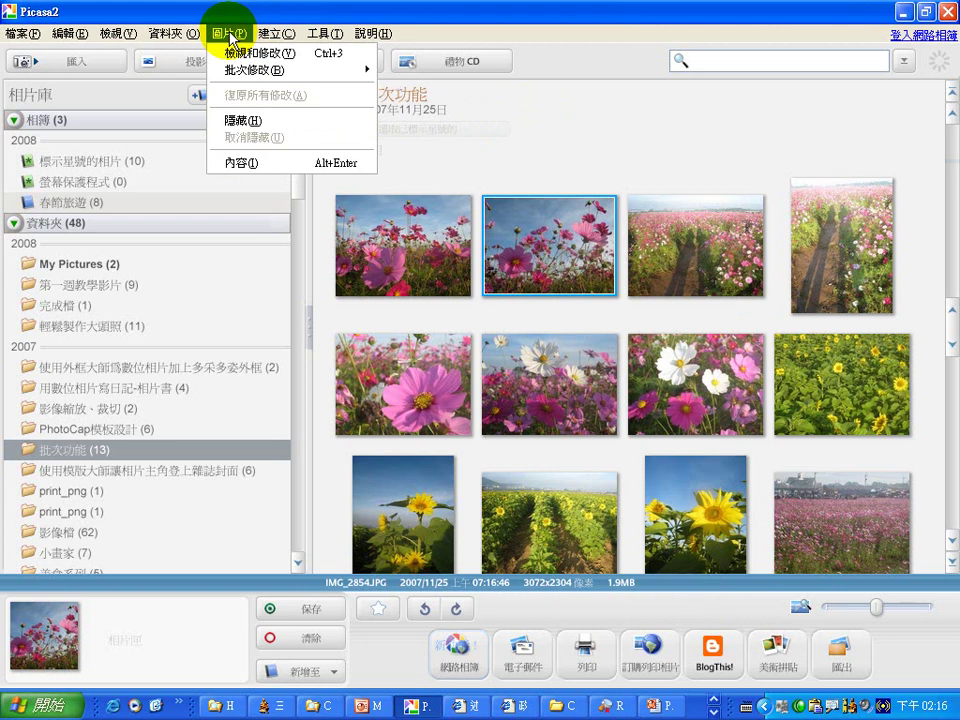
mouse_move(173, 38)
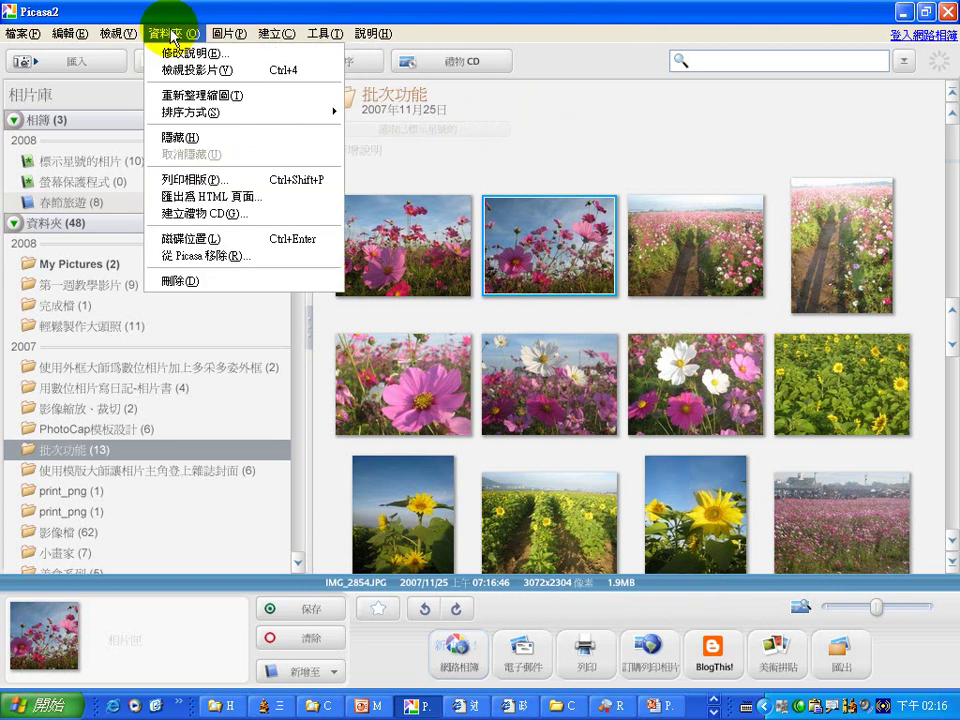
mouse_move(126, 34)
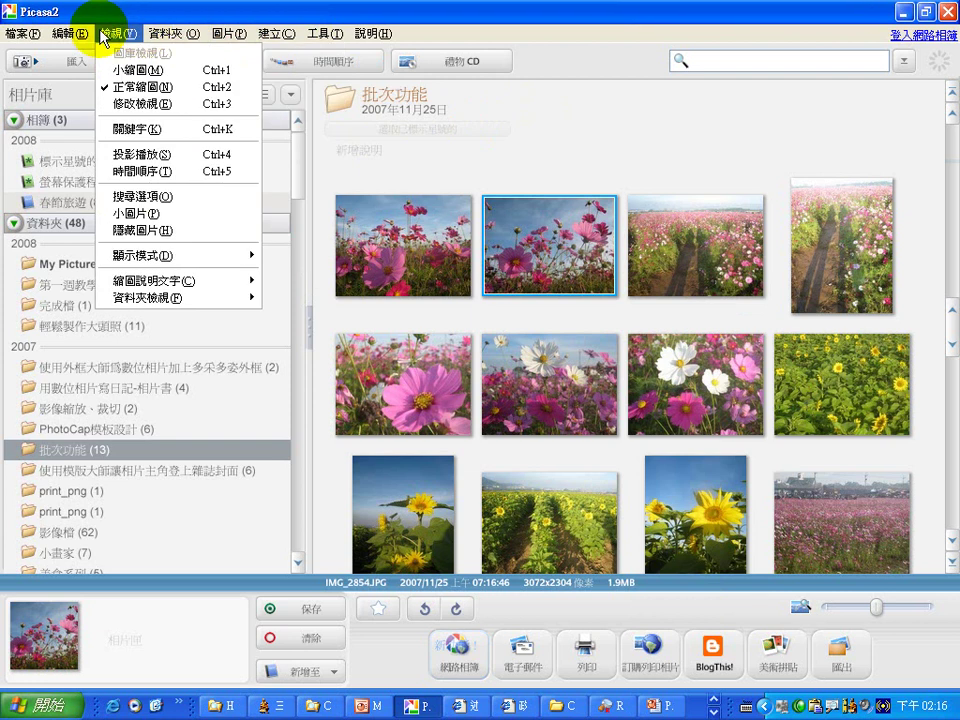
left_click(238, 10)
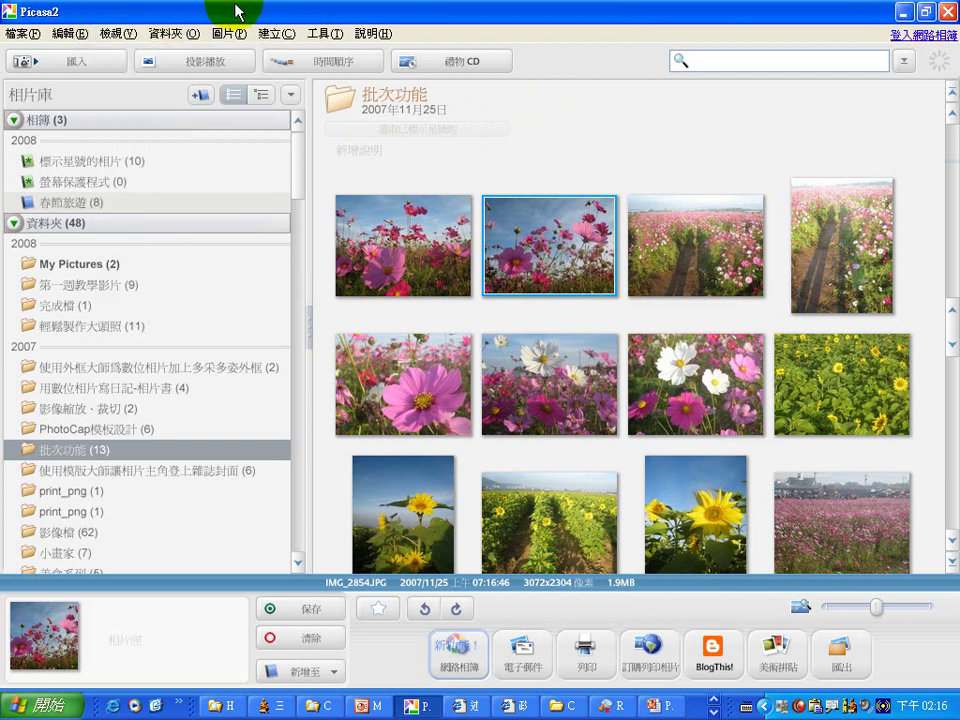
View the 關鍵字 (keywords) dialog for the first photo in the 批次功能 folder, IMG_2853.JPG, move it aside and close it.
left_click(403, 240)
right_click(403, 240)
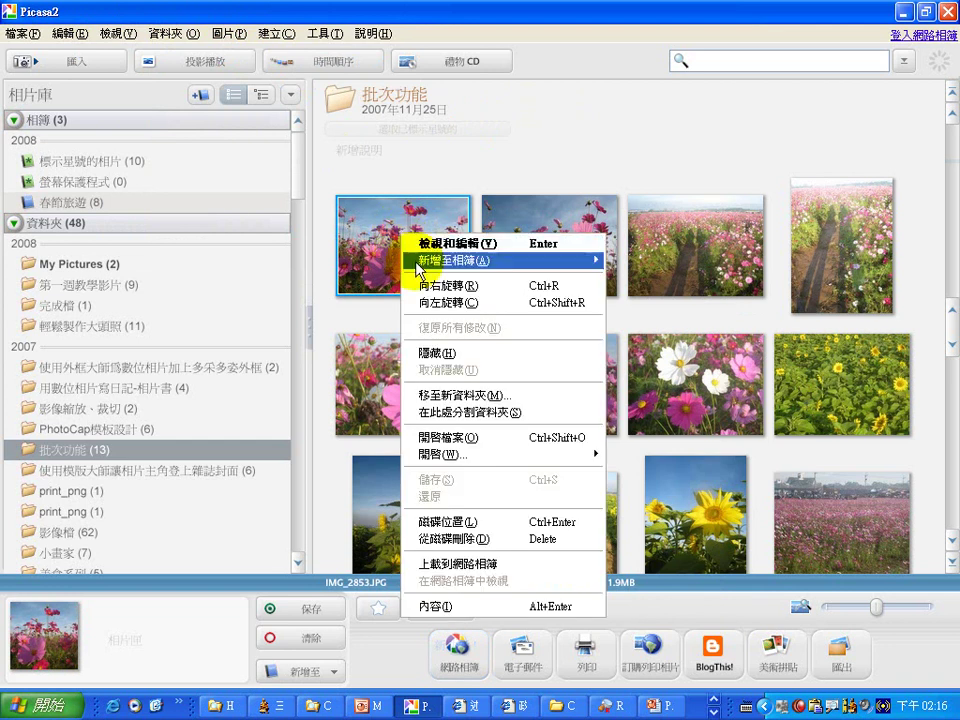
left_click(119, 33)
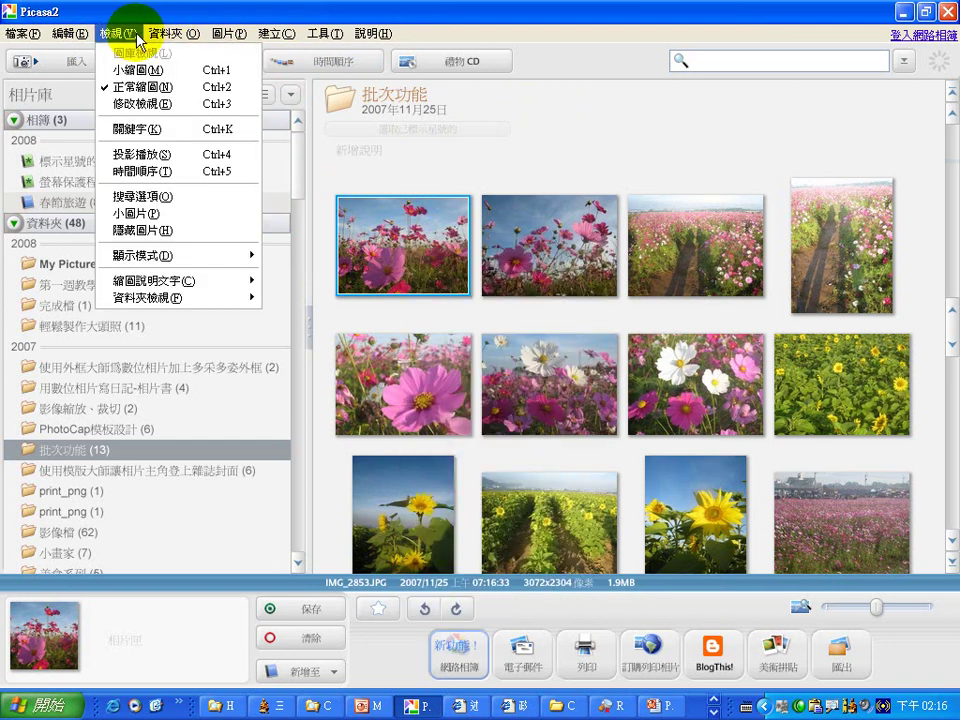
left_click(176, 137)
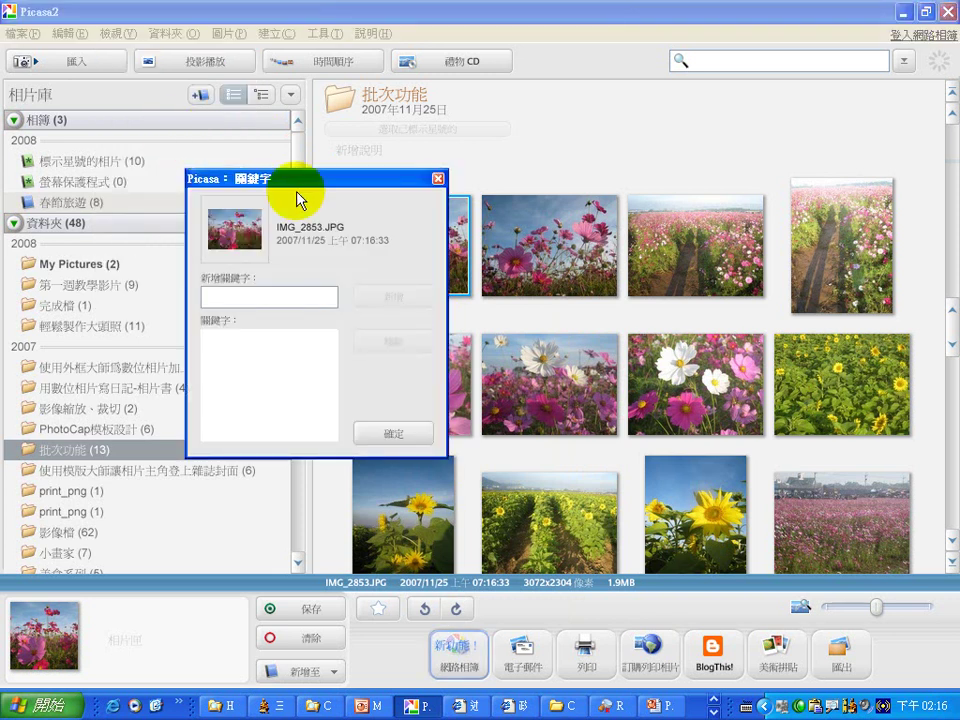
left_click_drag(311, 174, 205, 140)
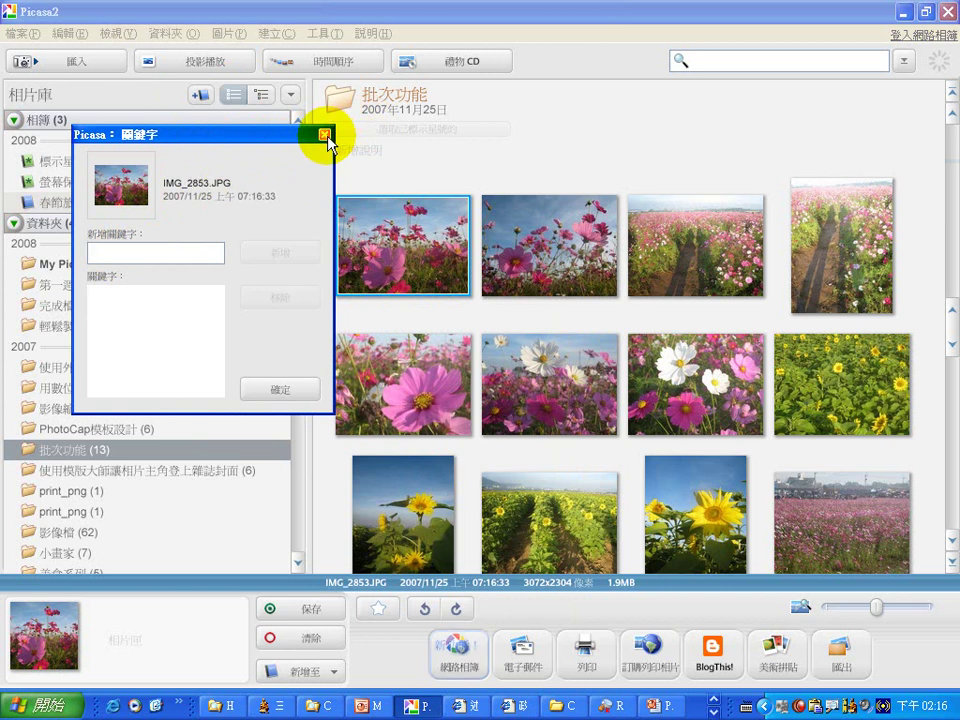
left_click(324, 135)
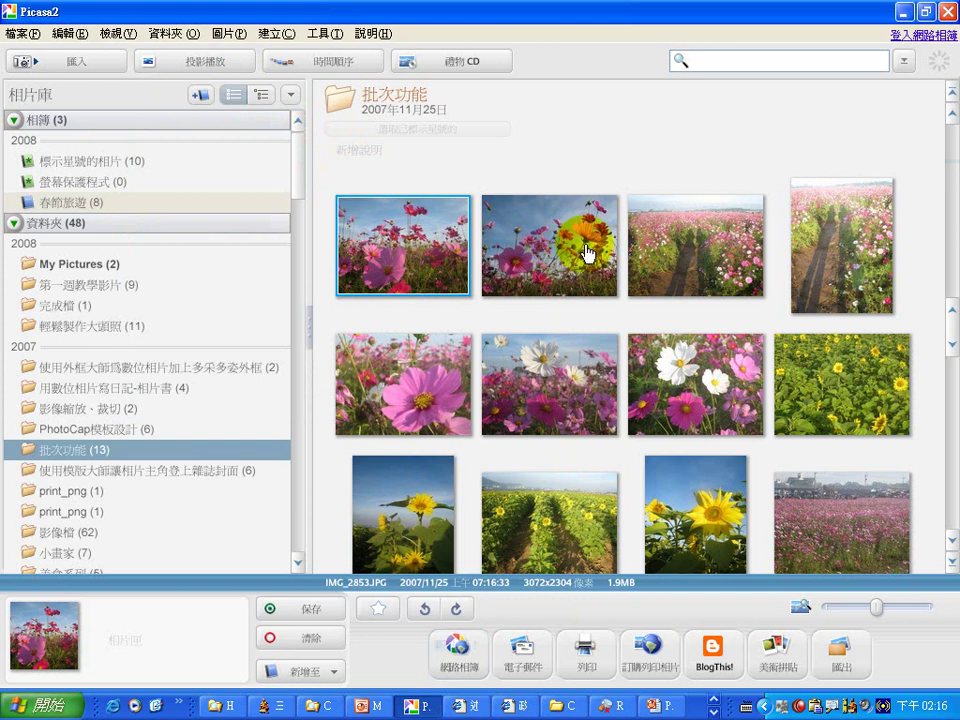
Select the first four photos in the 批次功能 folder, view the shared 關鍵字 dialog for all of them and close it.
left_click(810, 272, "shift")
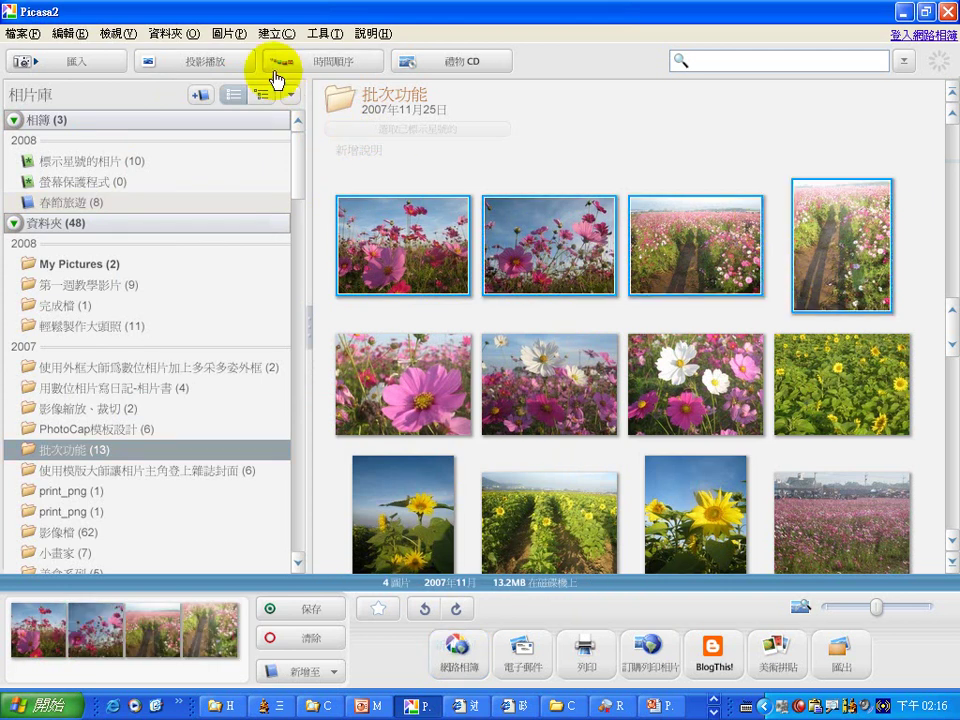
left_click(117, 33)
left_click(124, 128)
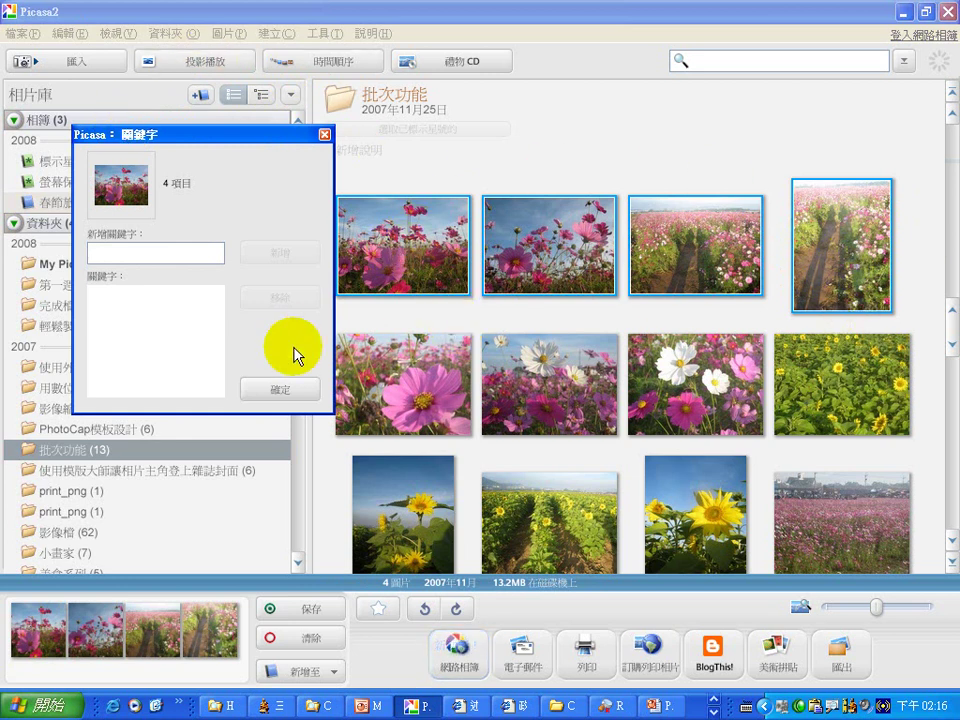
left_click(324, 135)
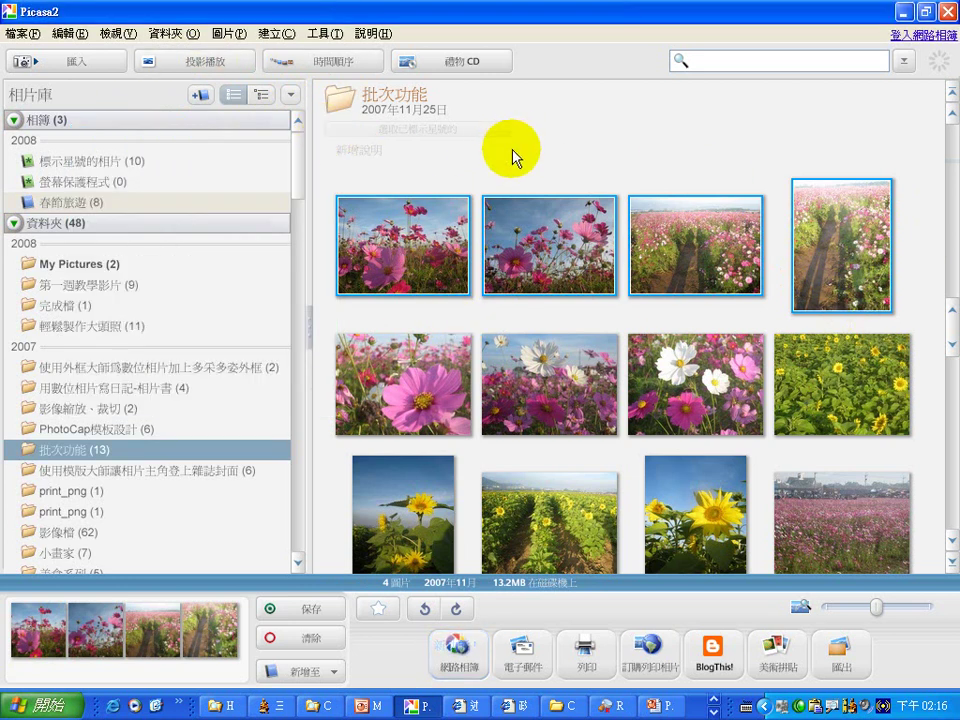